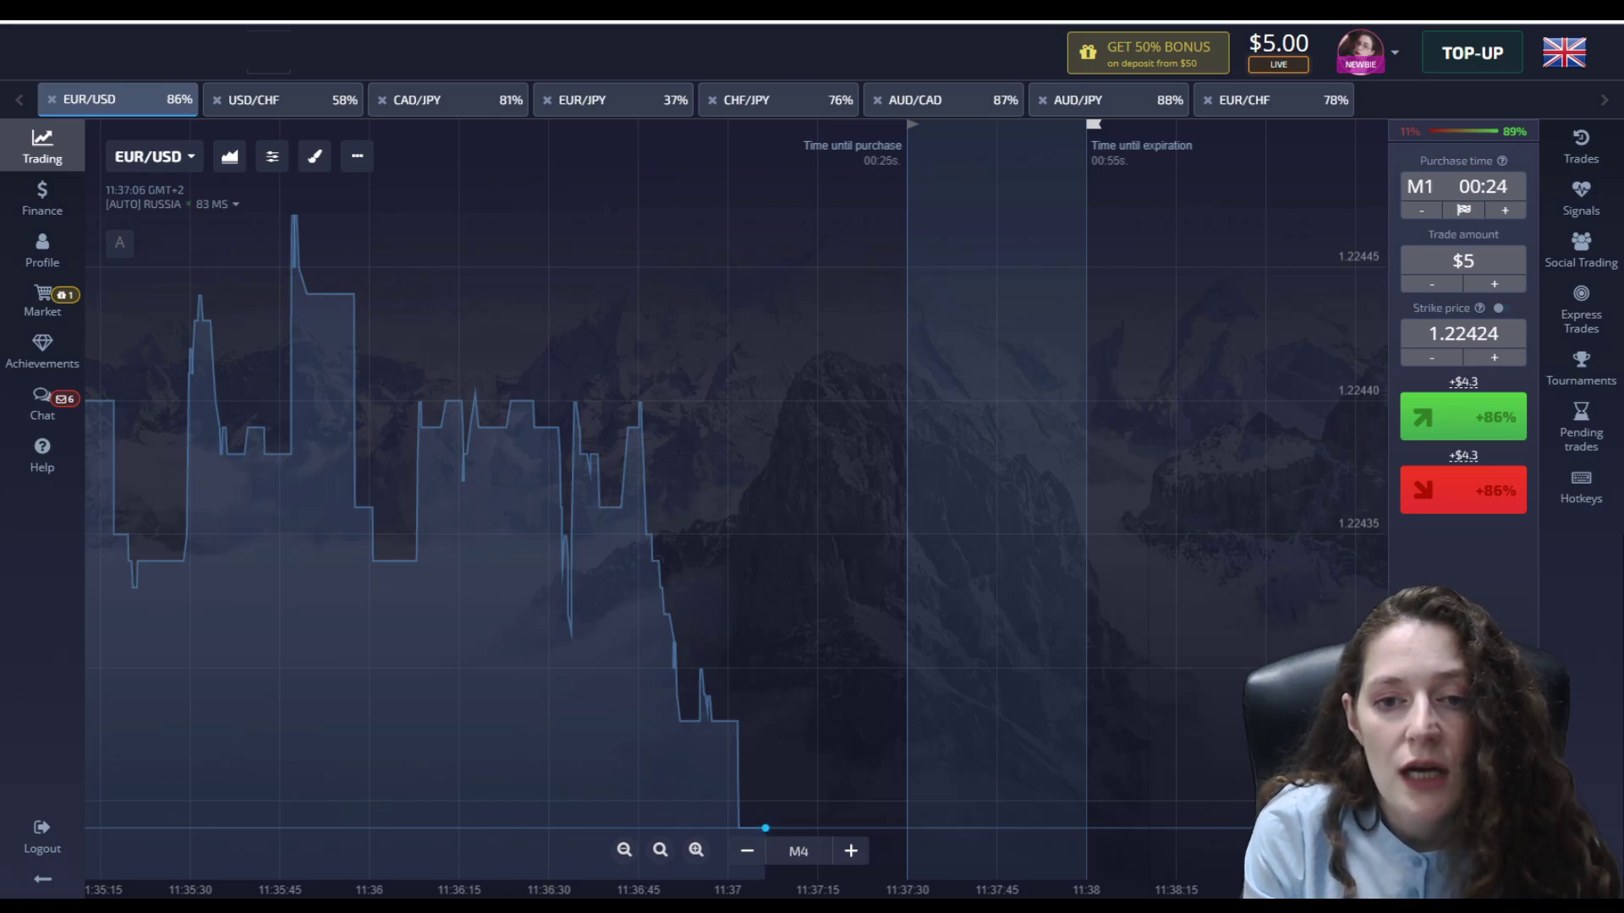
# - Switch the EUR/USD chart to one-minute (M1) candlesticks
pyautogui.click(272, 157)
pyautogui.click(230, 157)
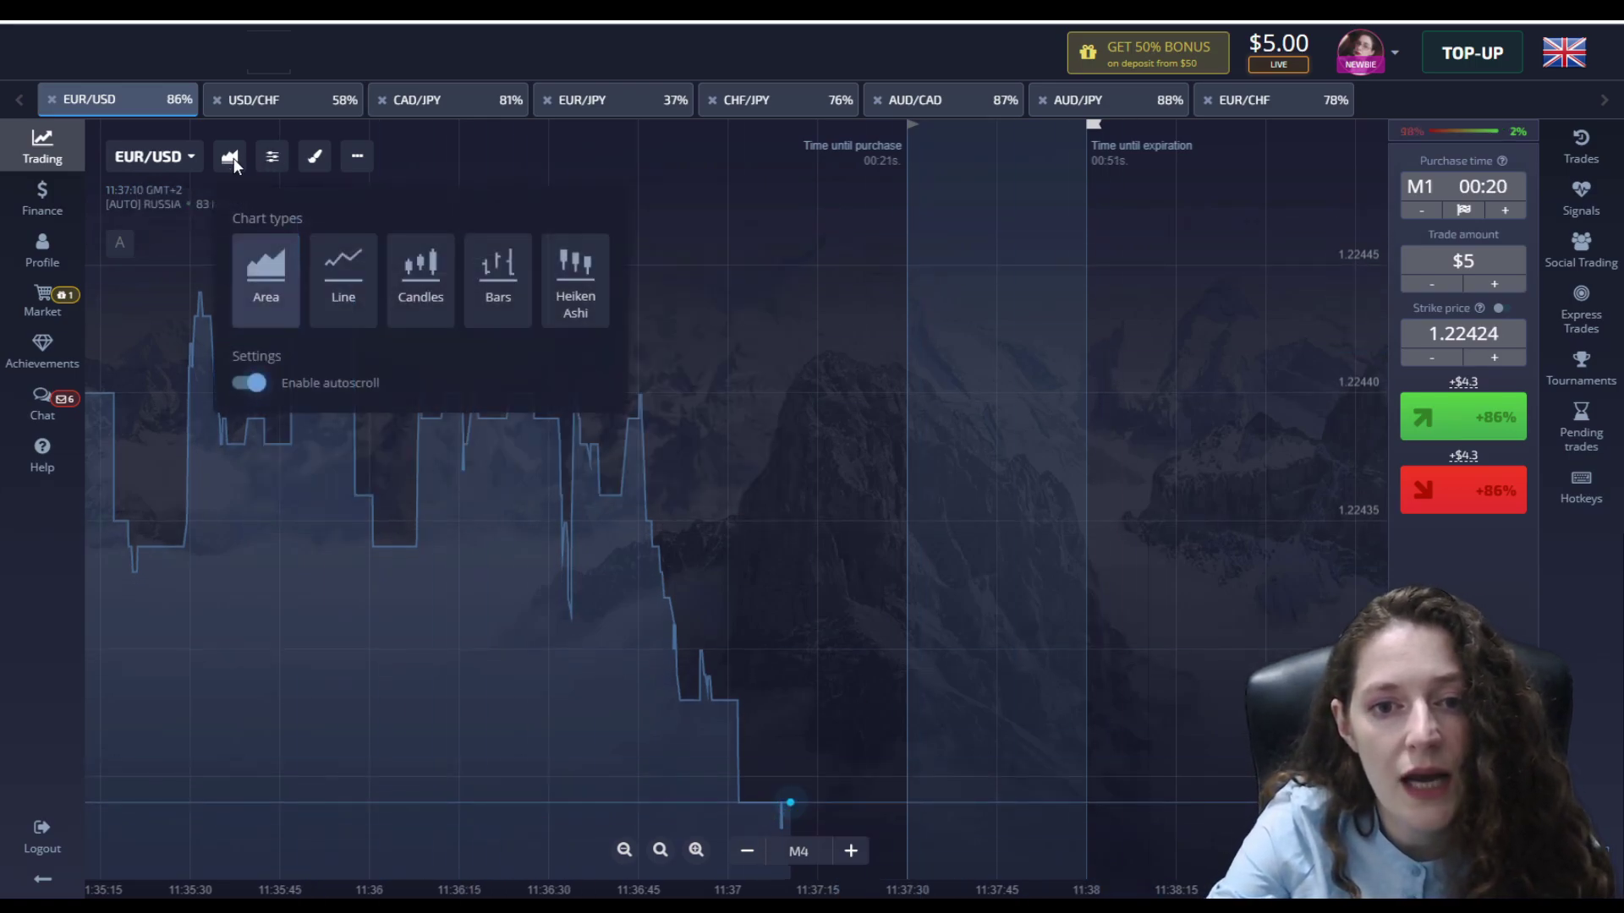
pyautogui.click(423, 279)
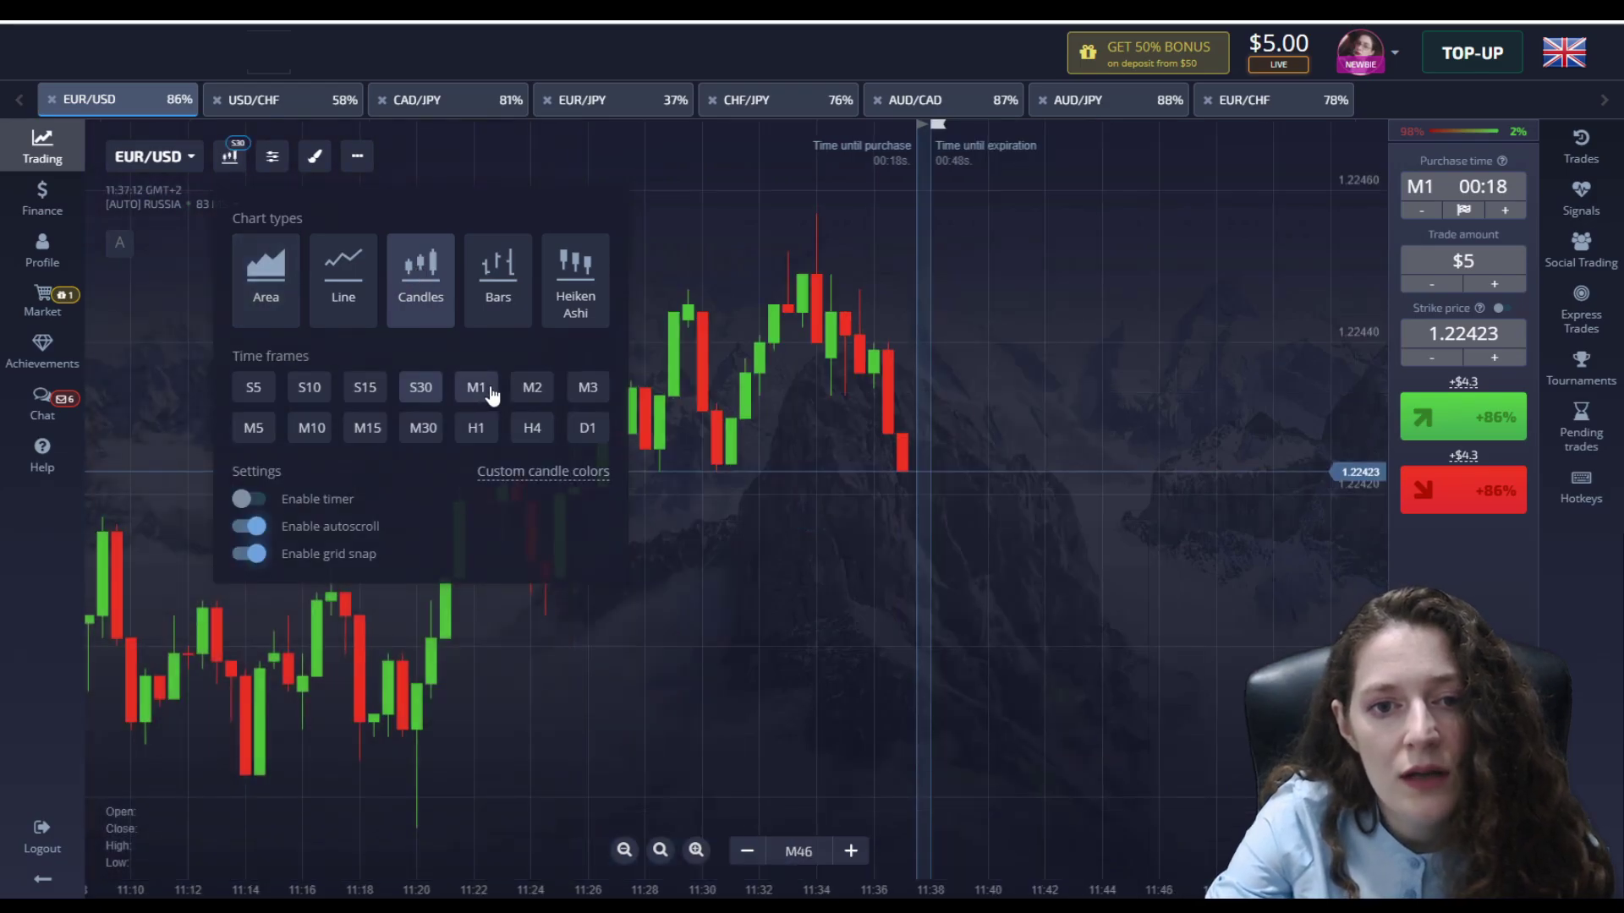
pyautogui.click(476, 389)
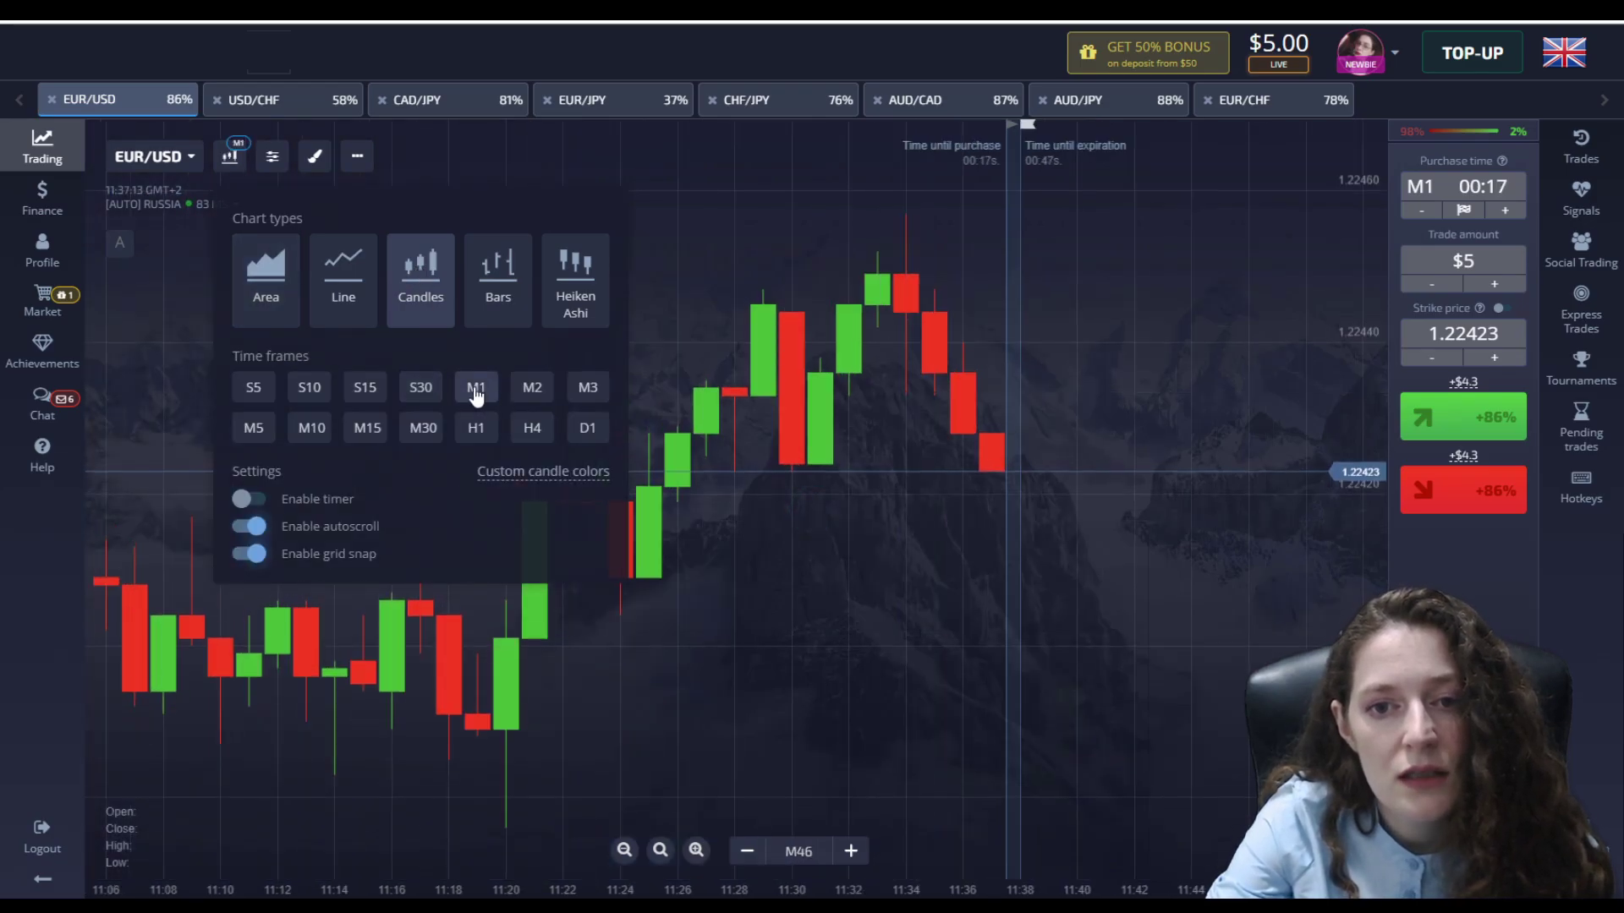
pyautogui.click(944, 559)
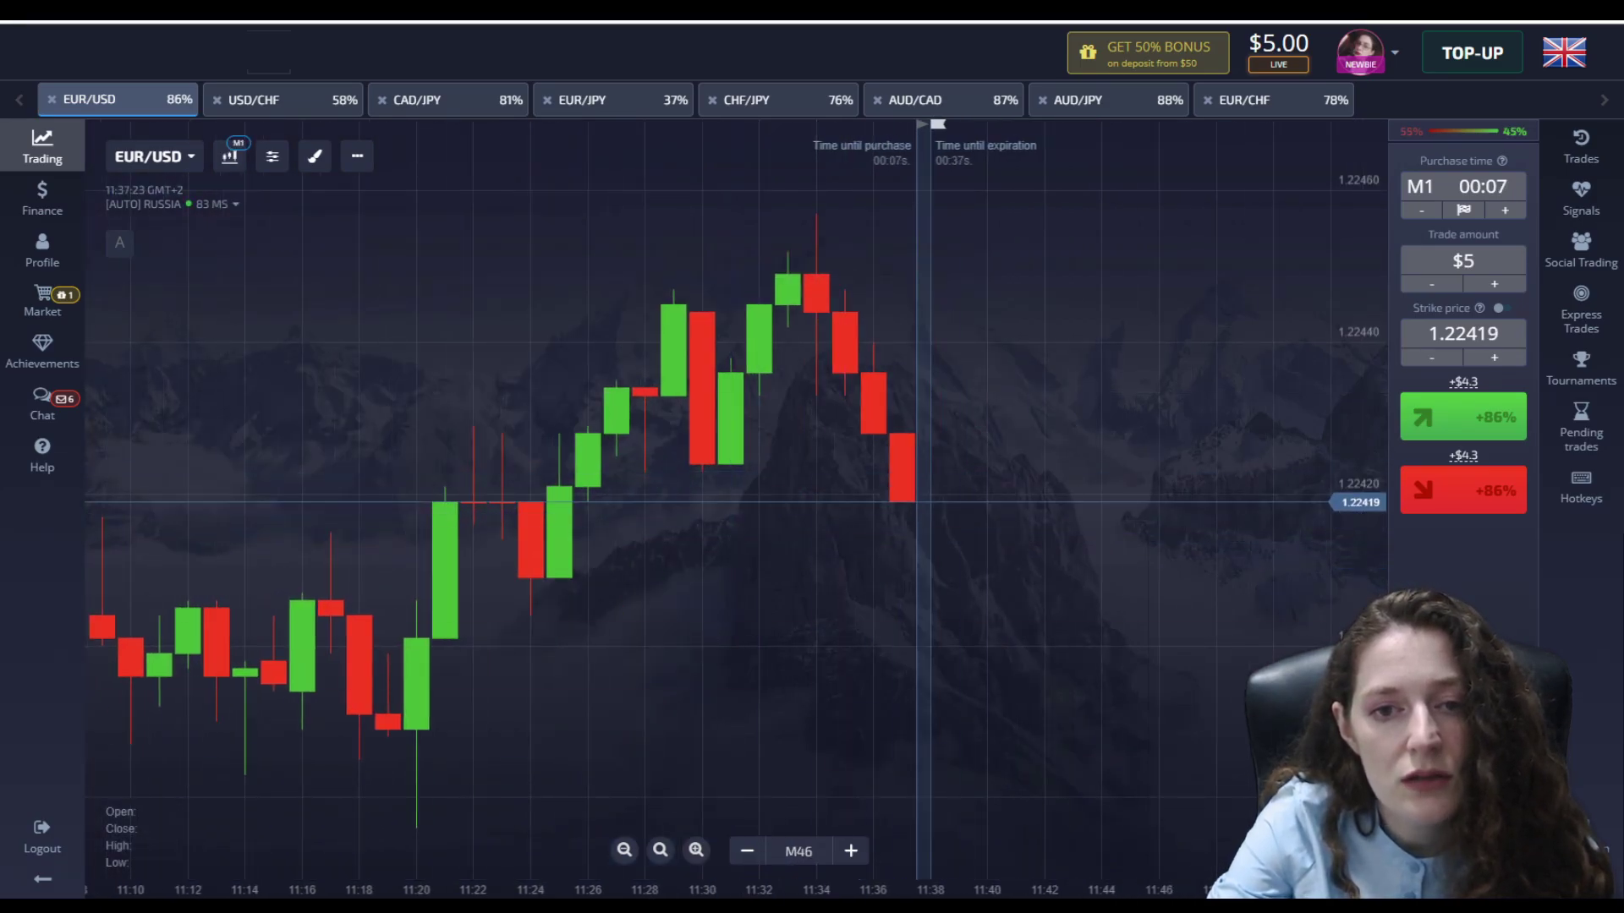
# - Add three Moving Average (SMA 10) indicators to the chart
pyautogui.click(271, 156)
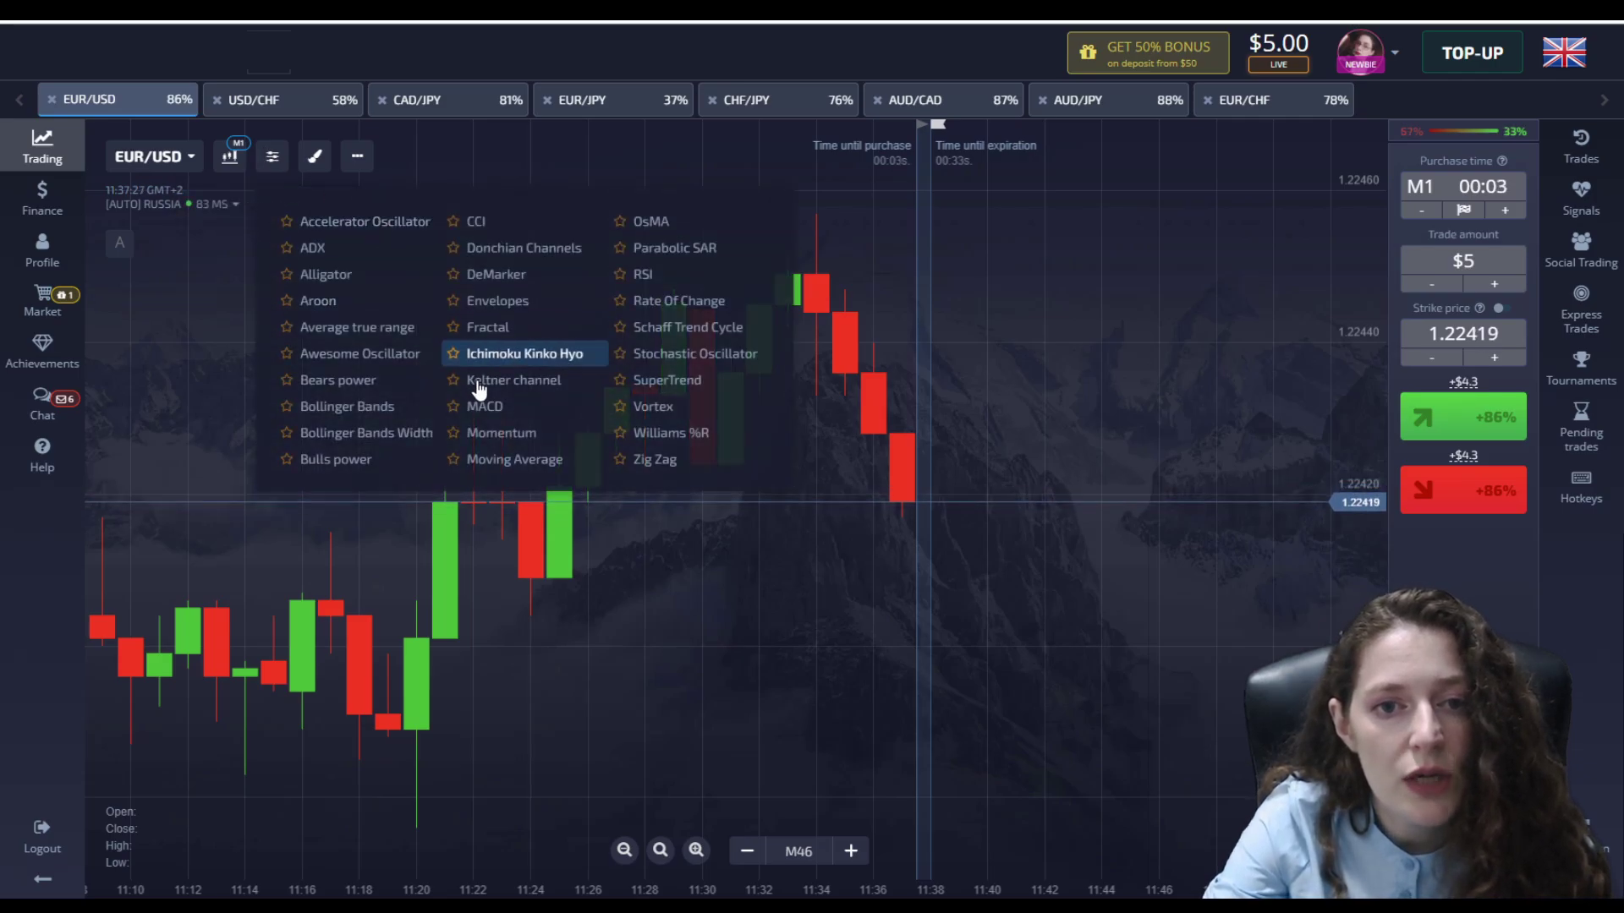
pyautogui.click(512, 464)
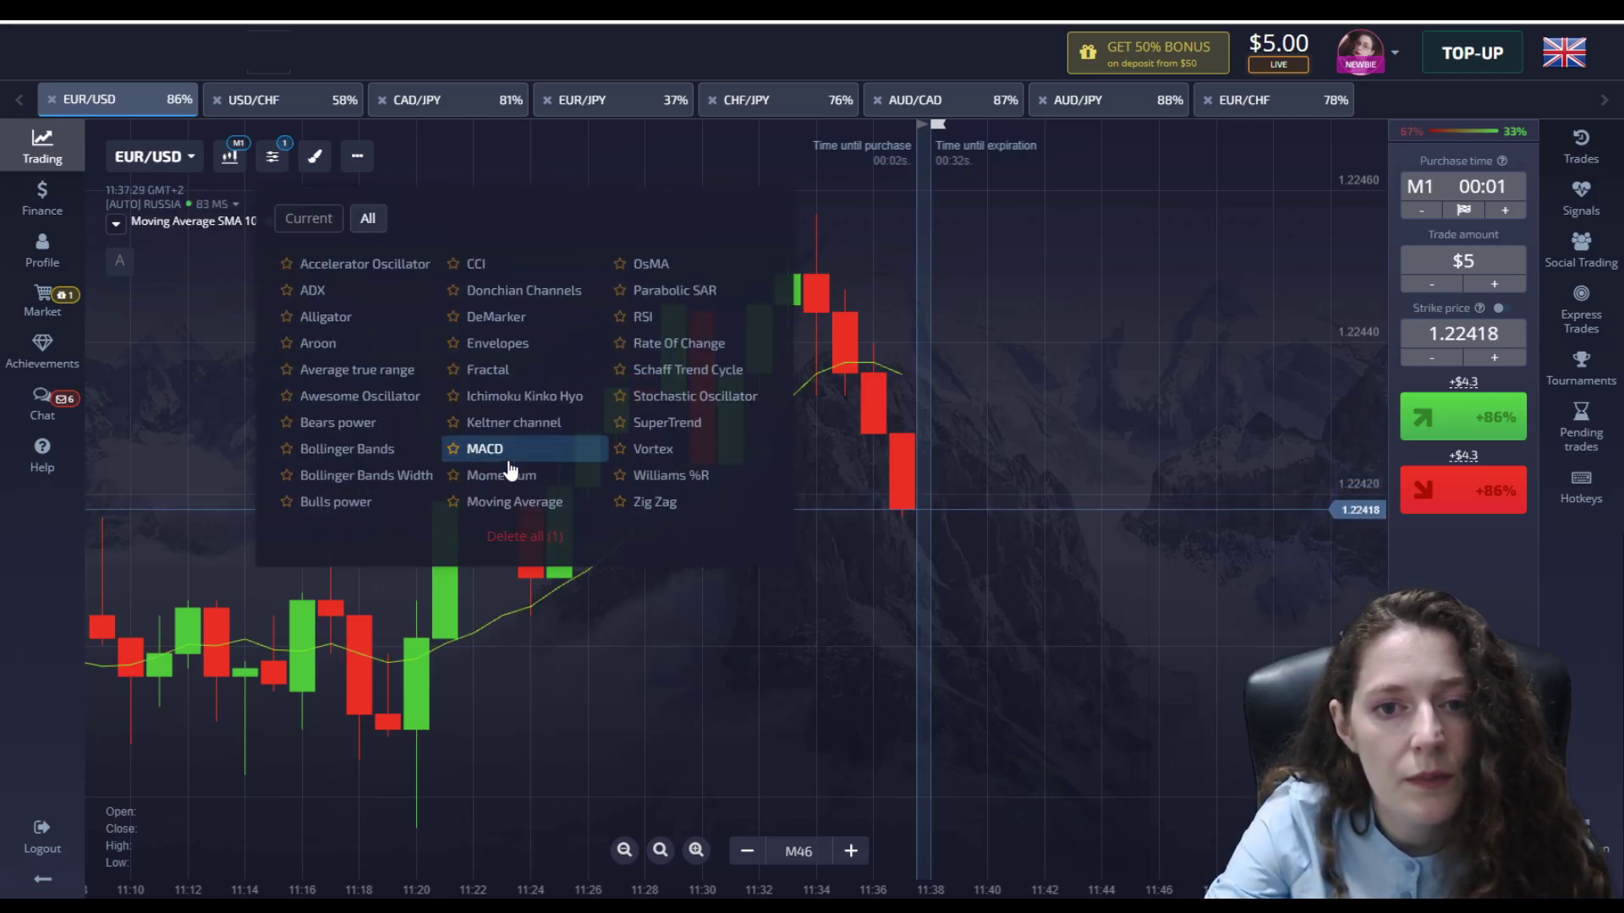
pyautogui.click(508, 504)
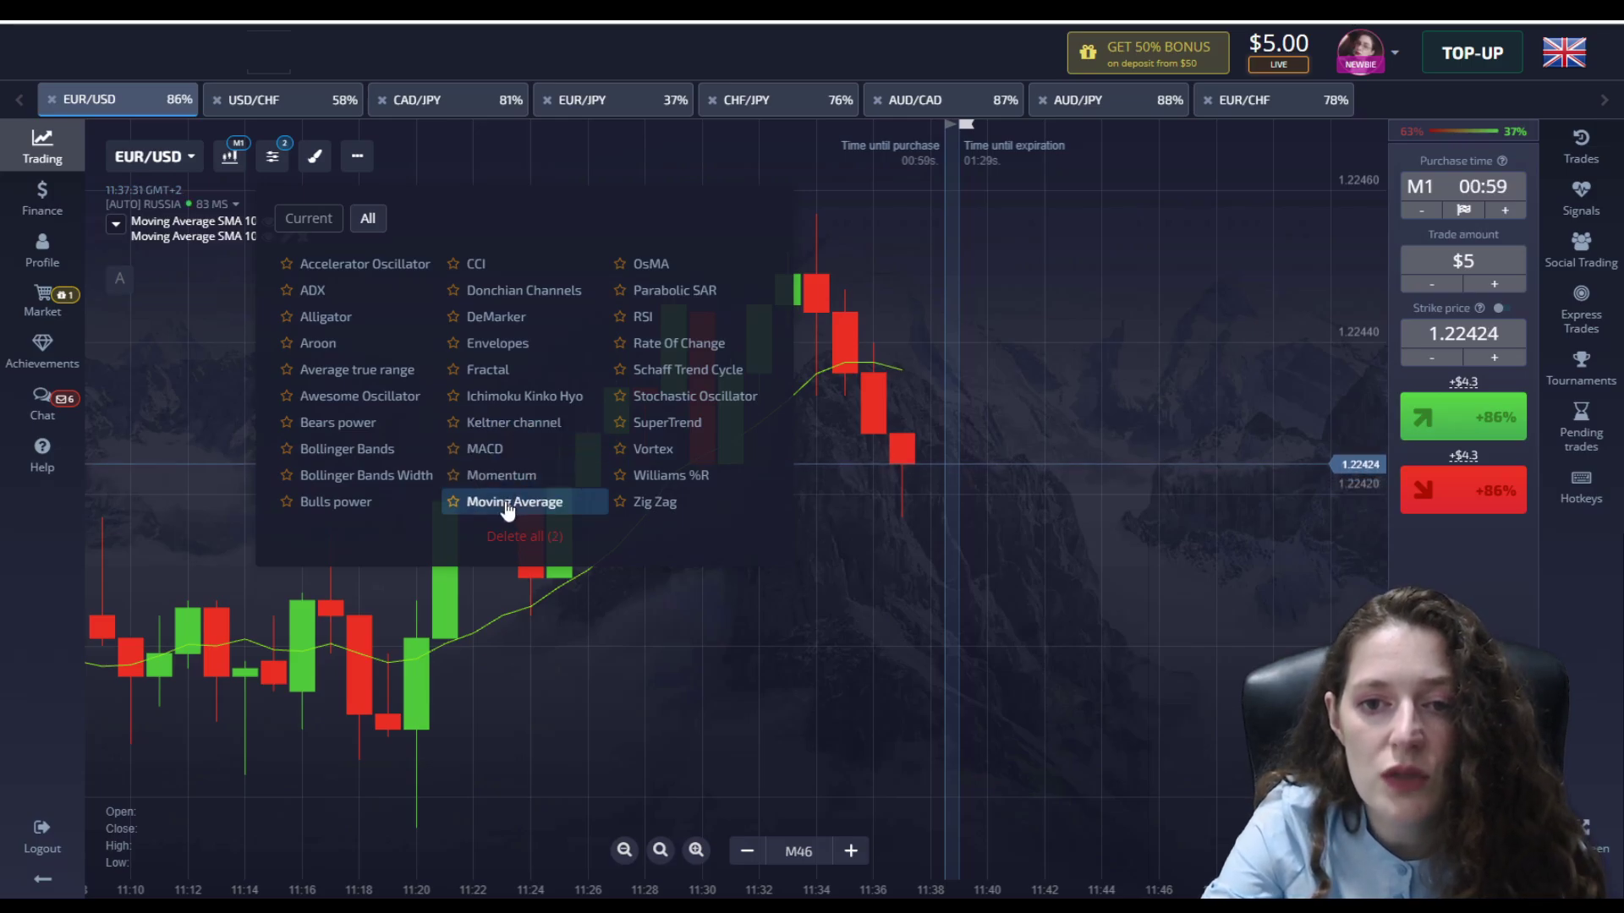
pyautogui.click(507, 504)
pyautogui.click(517, 644)
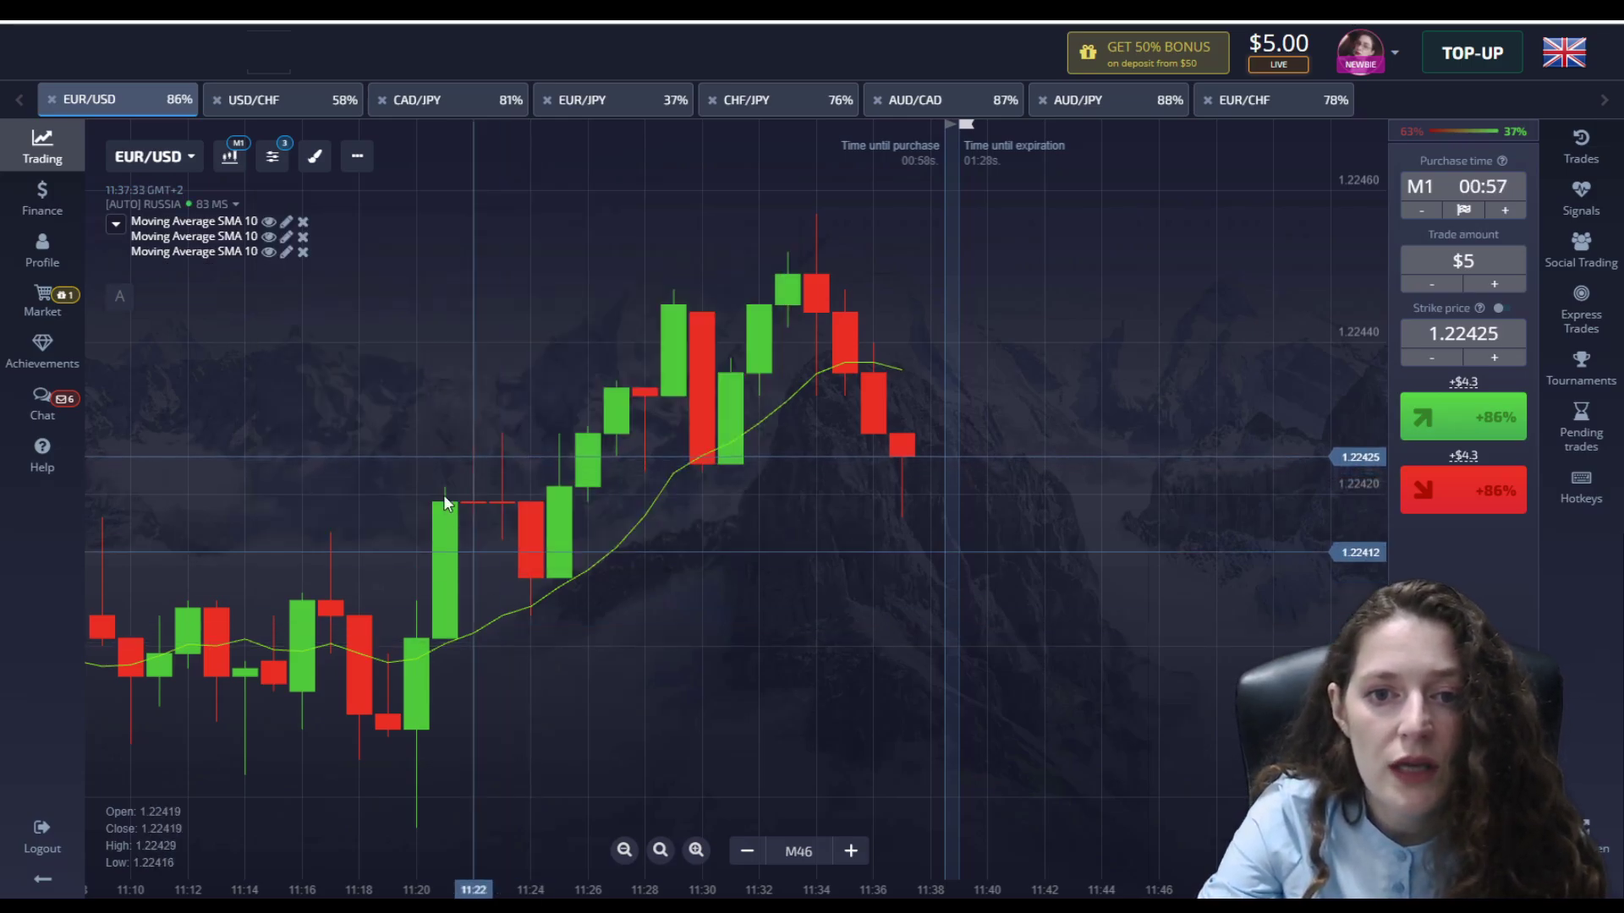
# - Set the first moving average to SMA 6 with a 2px line
pyautogui.click(286, 222)
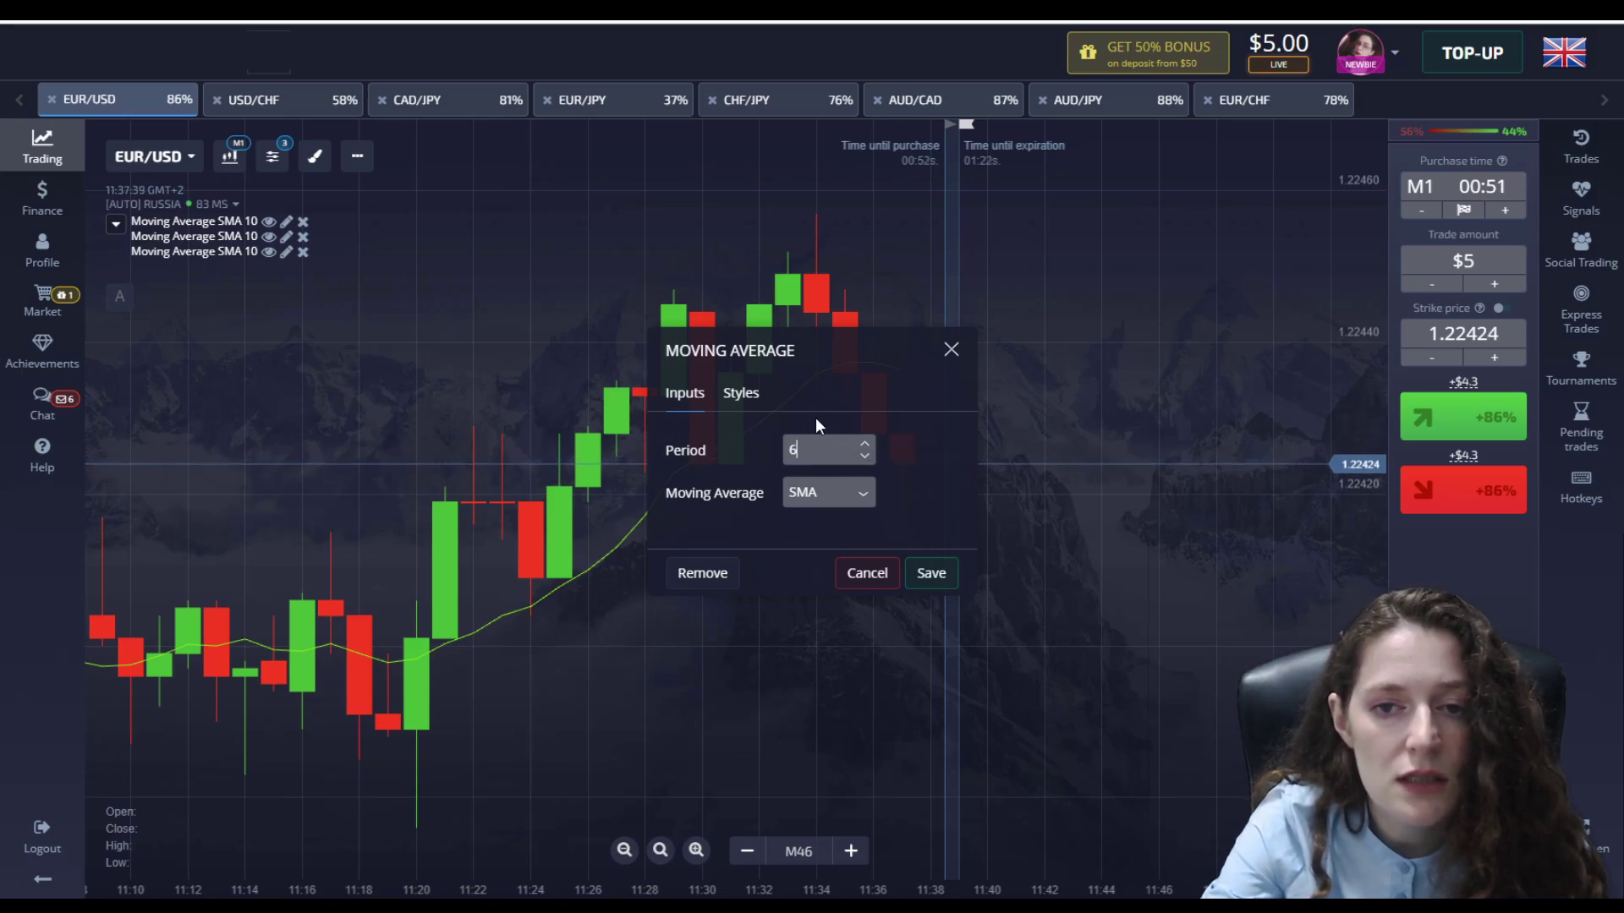
pyautogui.click(743, 396)
pyautogui.click(822, 450)
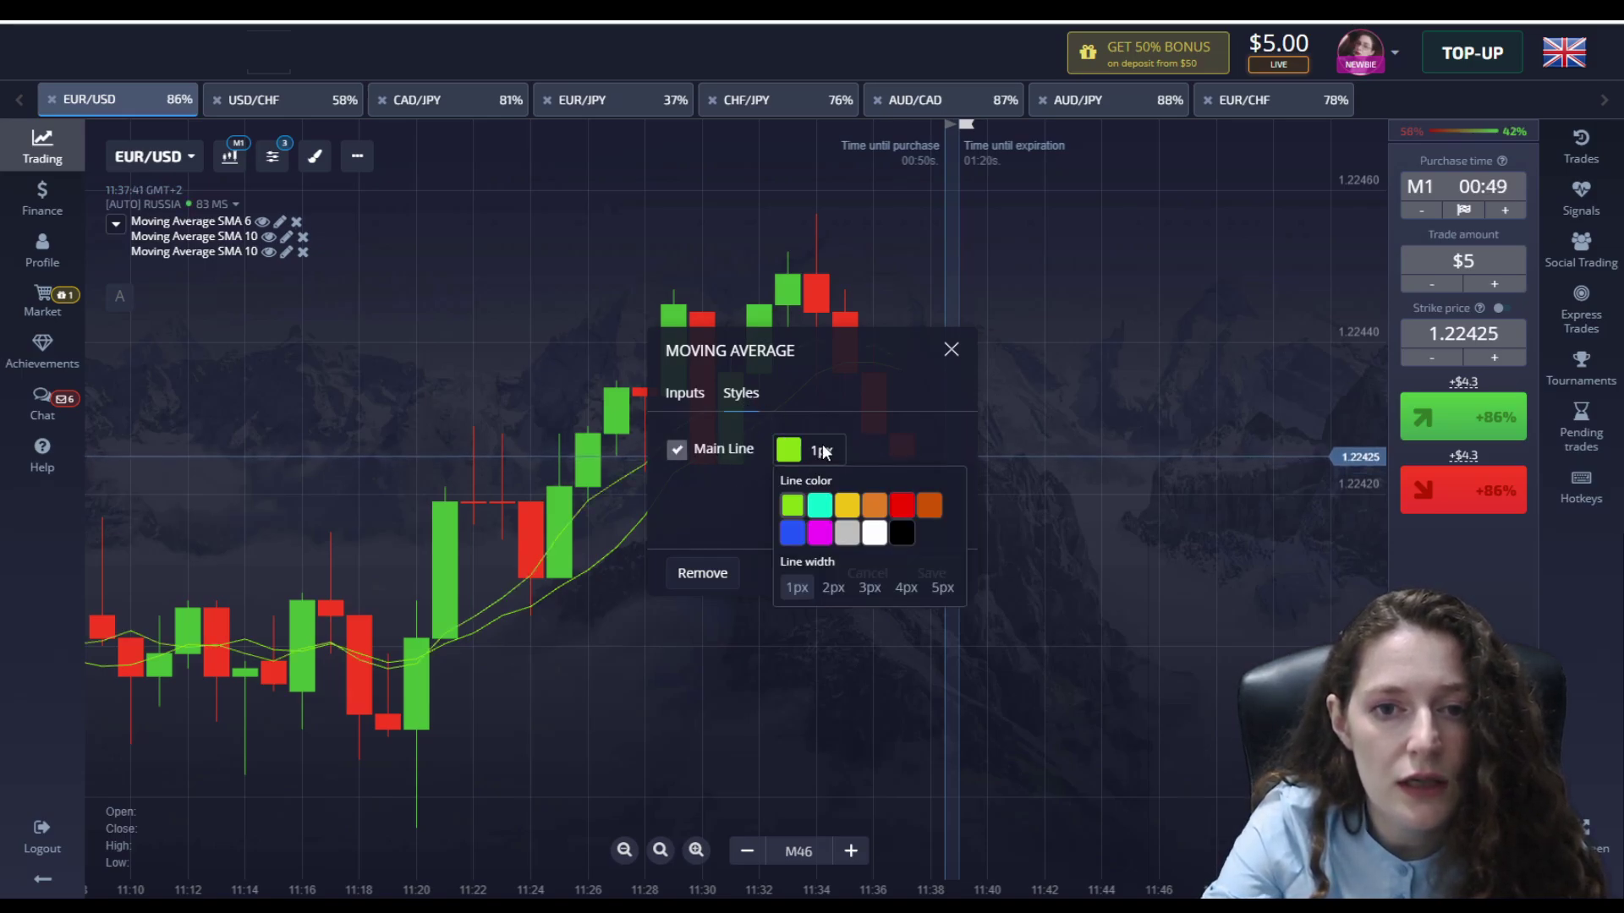
pyautogui.click(833, 587)
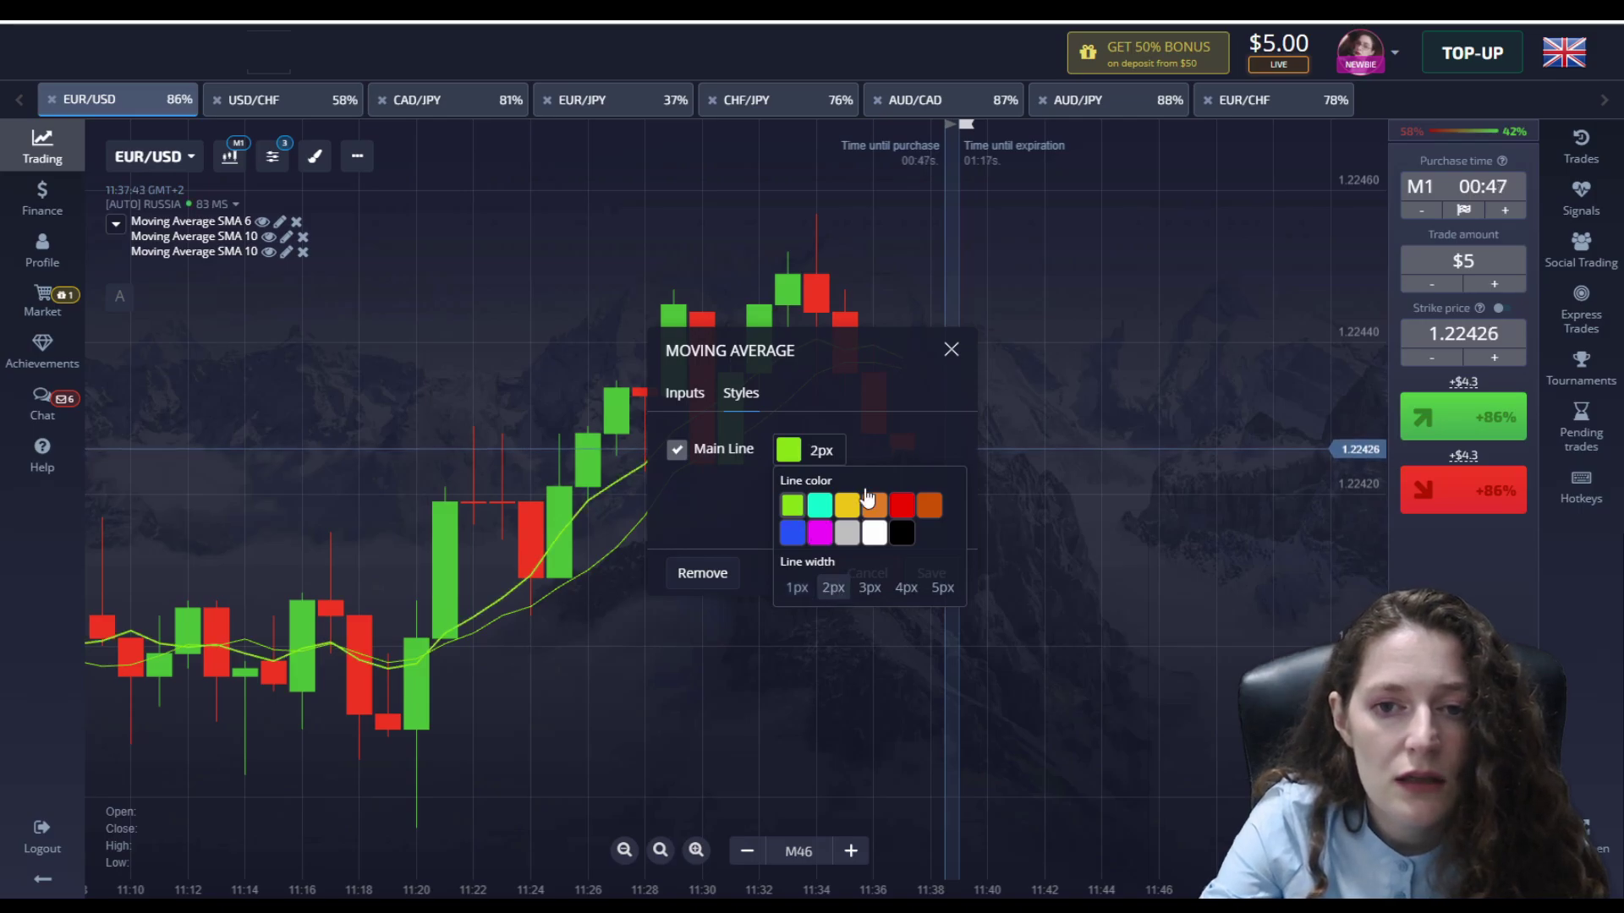
pyautogui.click(685, 393)
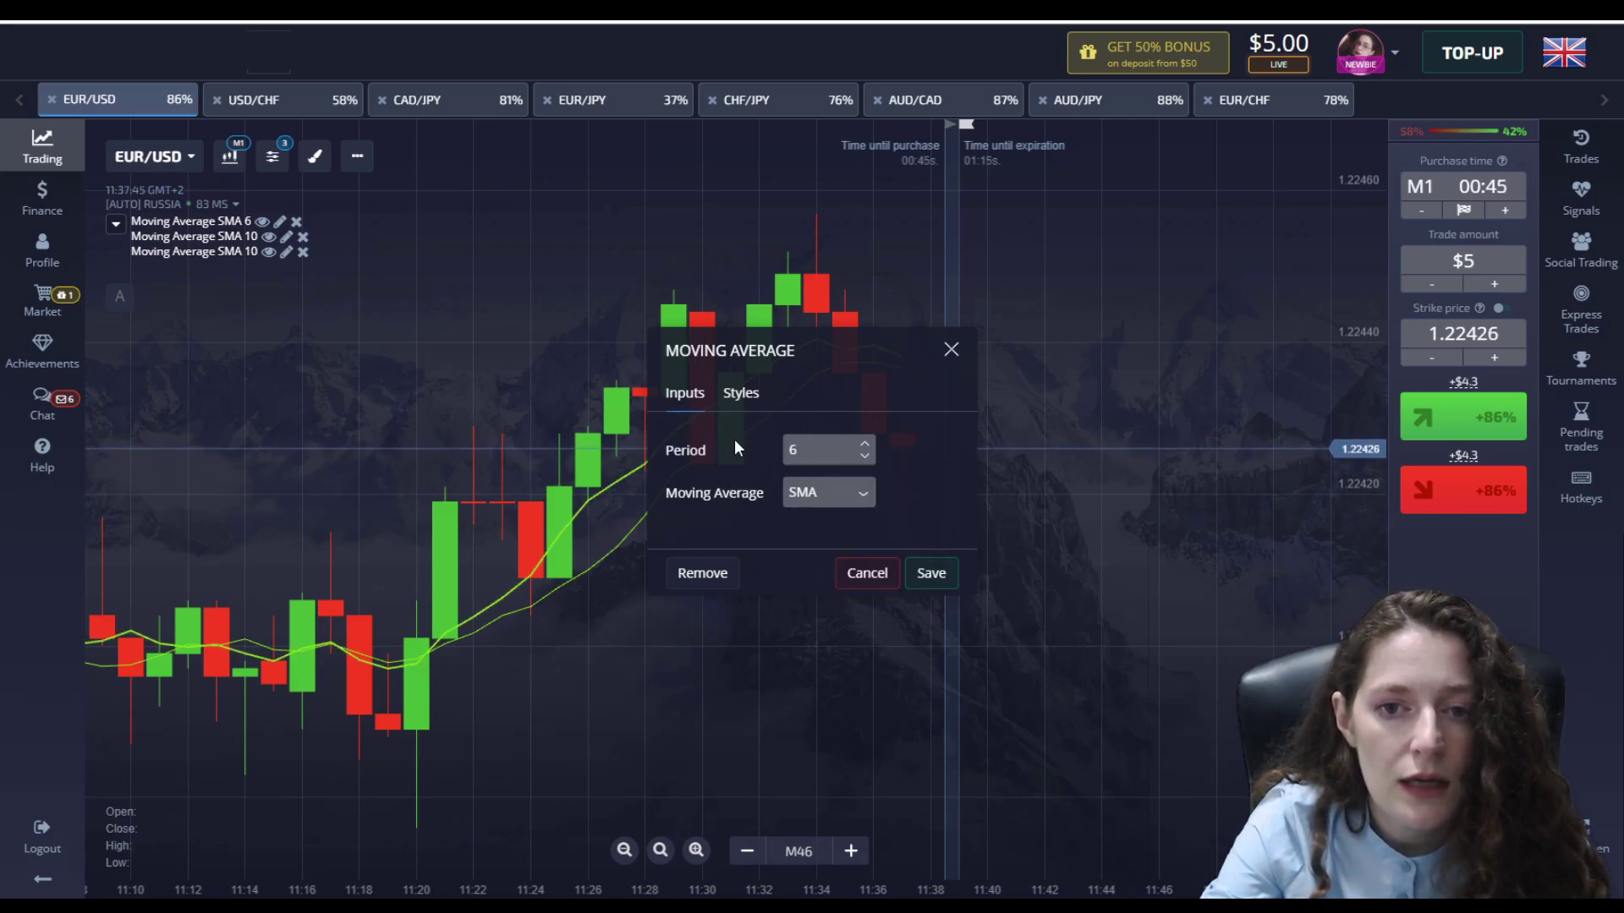
pyautogui.click(930, 574)
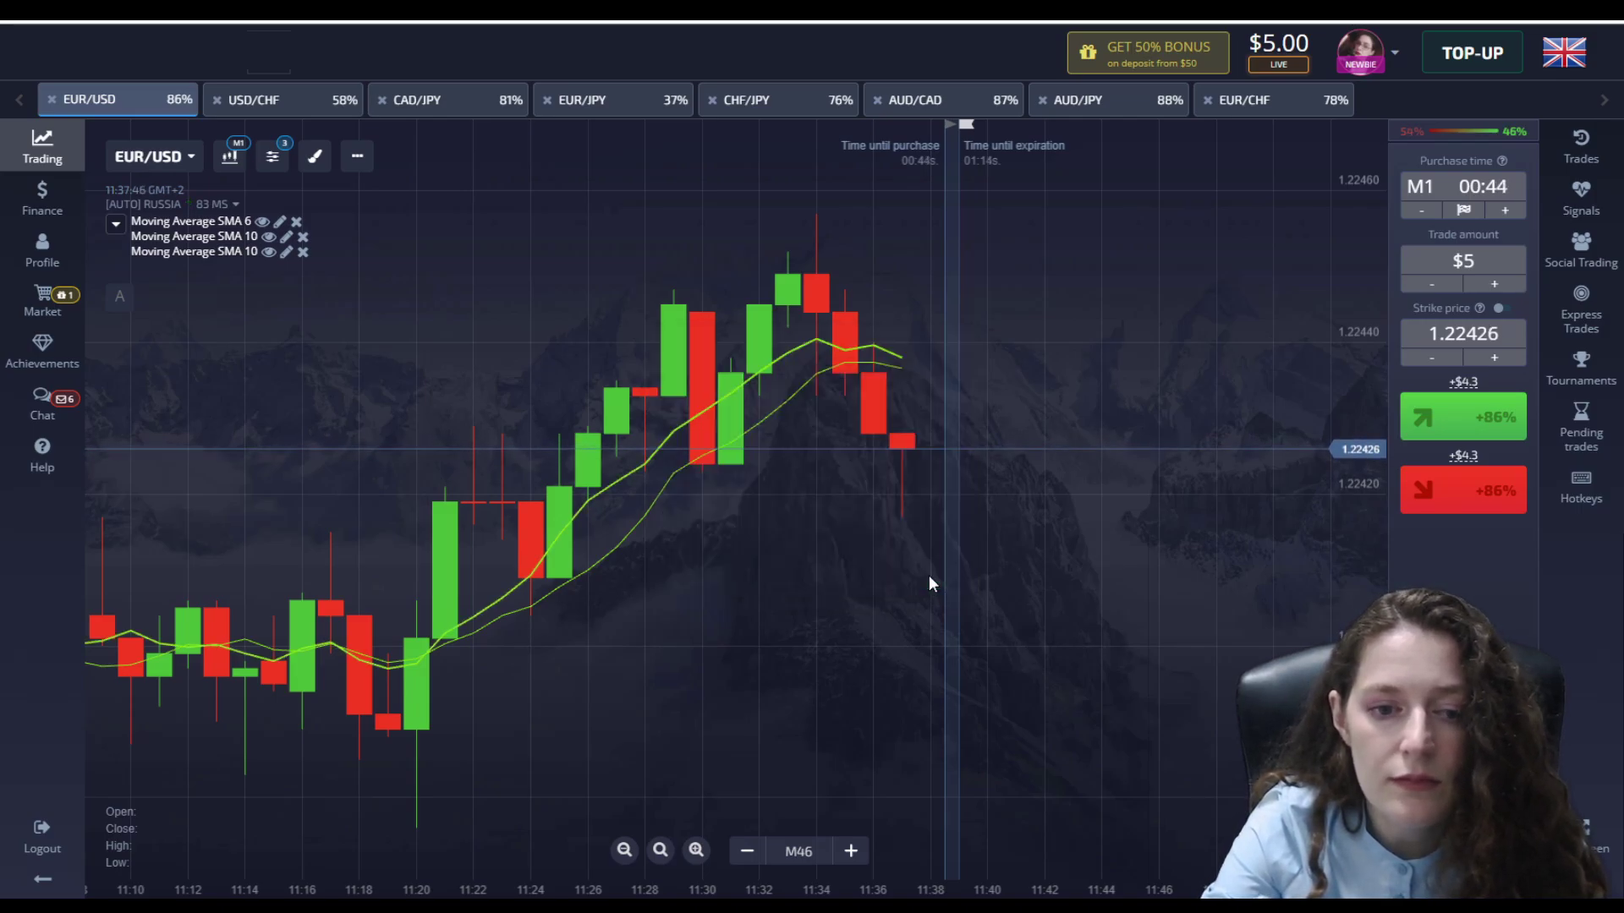
# - Set the second moving average to SMA 50 with a red 2px line
pyautogui.click(286, 237)
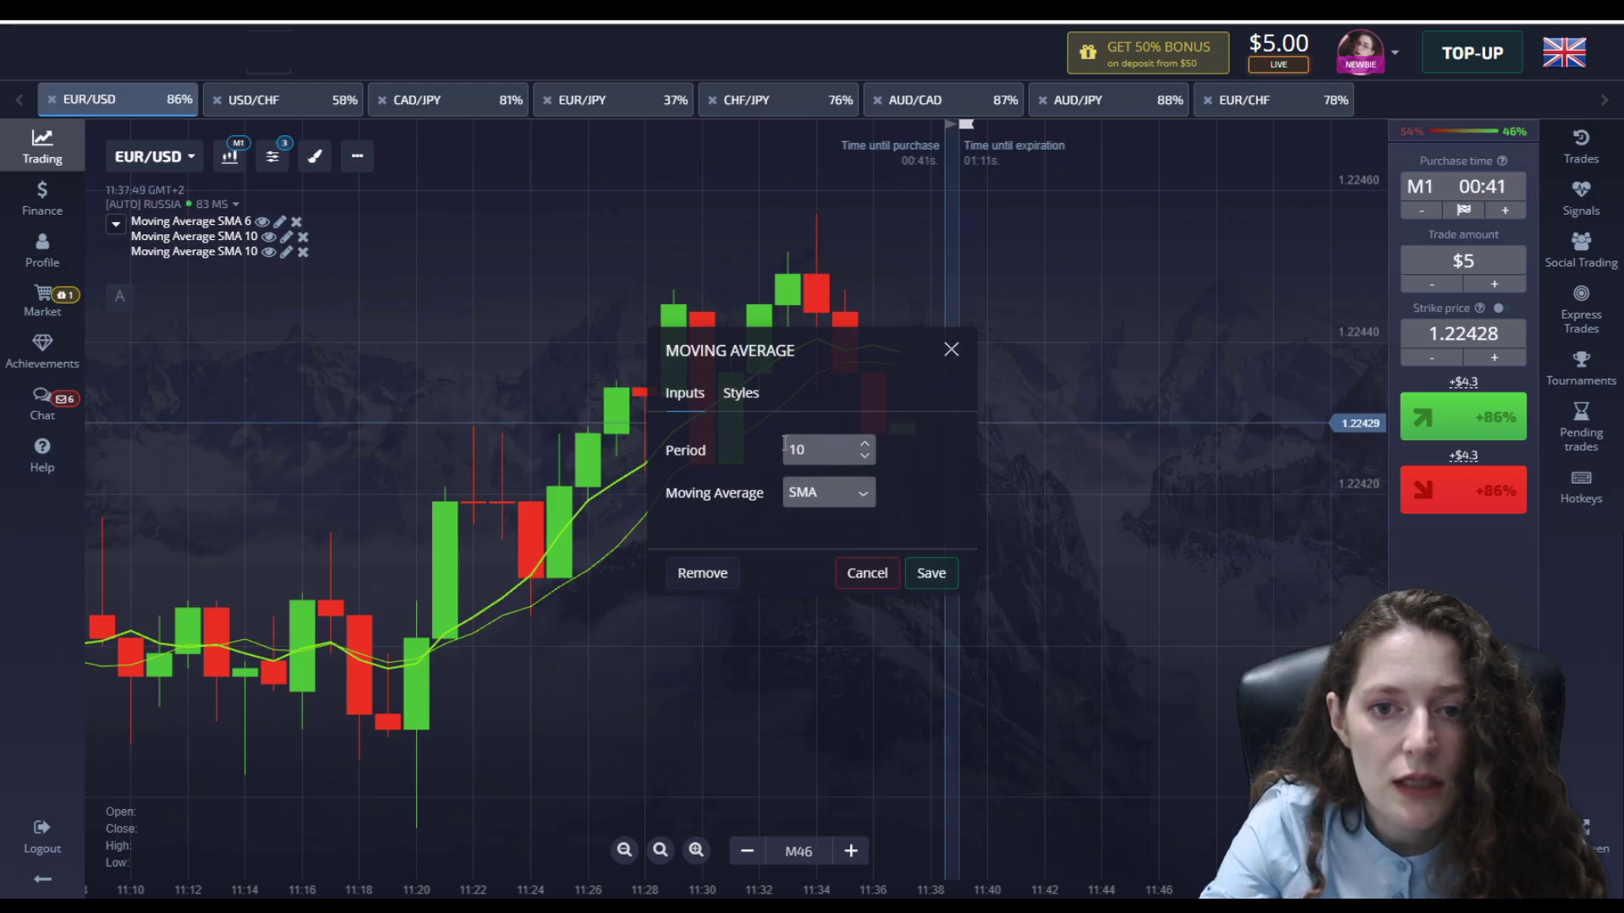
pyautogui.write('50')
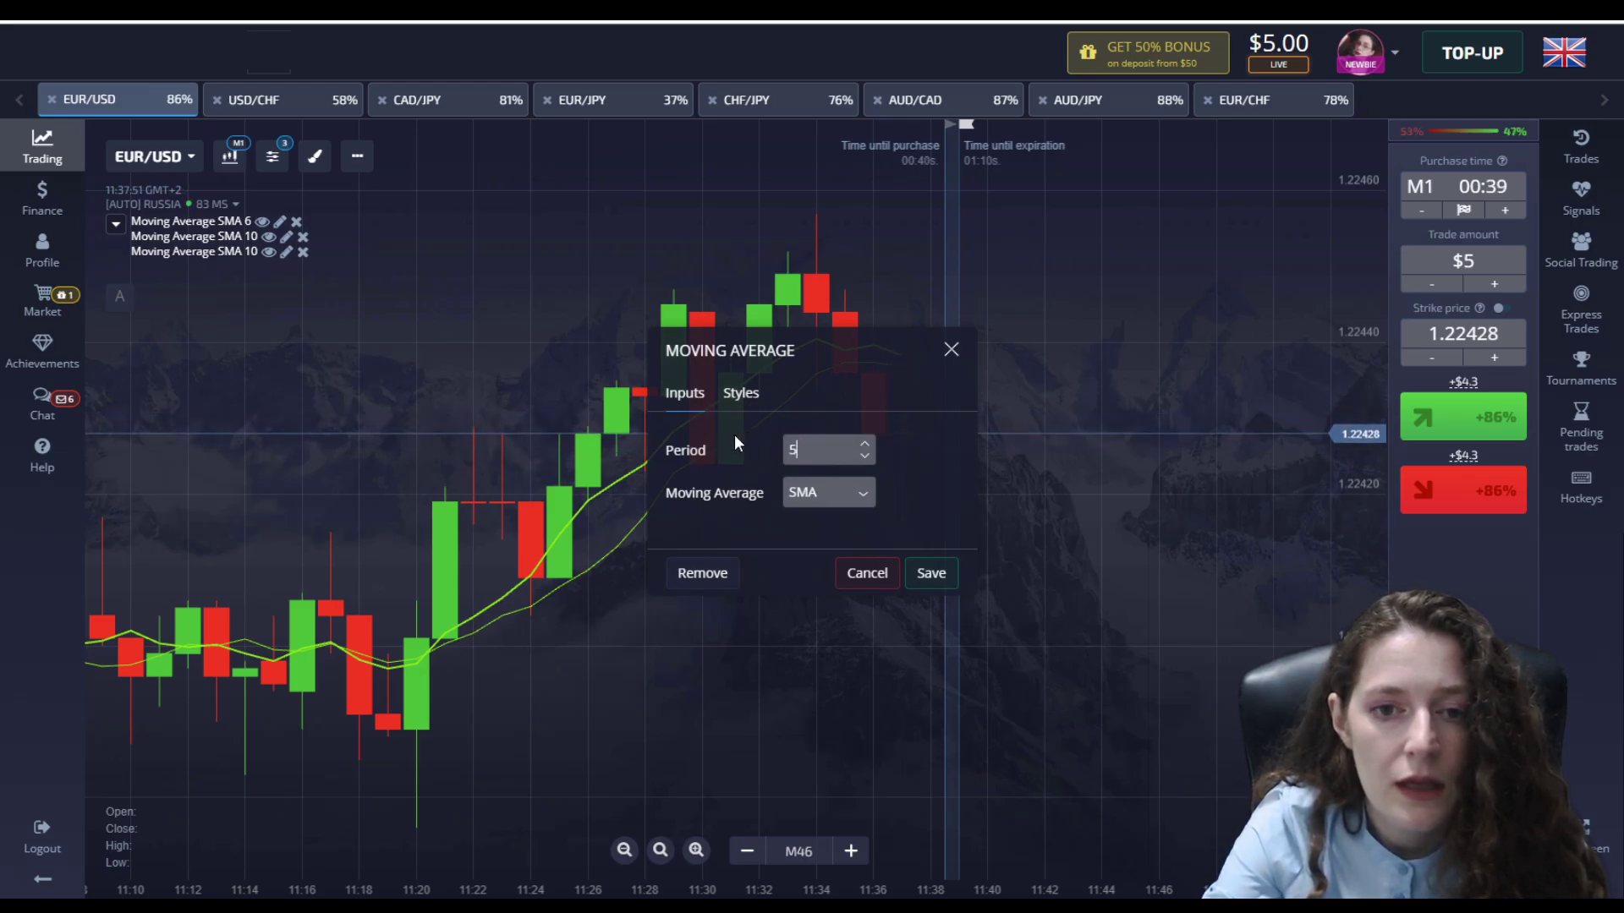
pyautogui.click(740, 393)
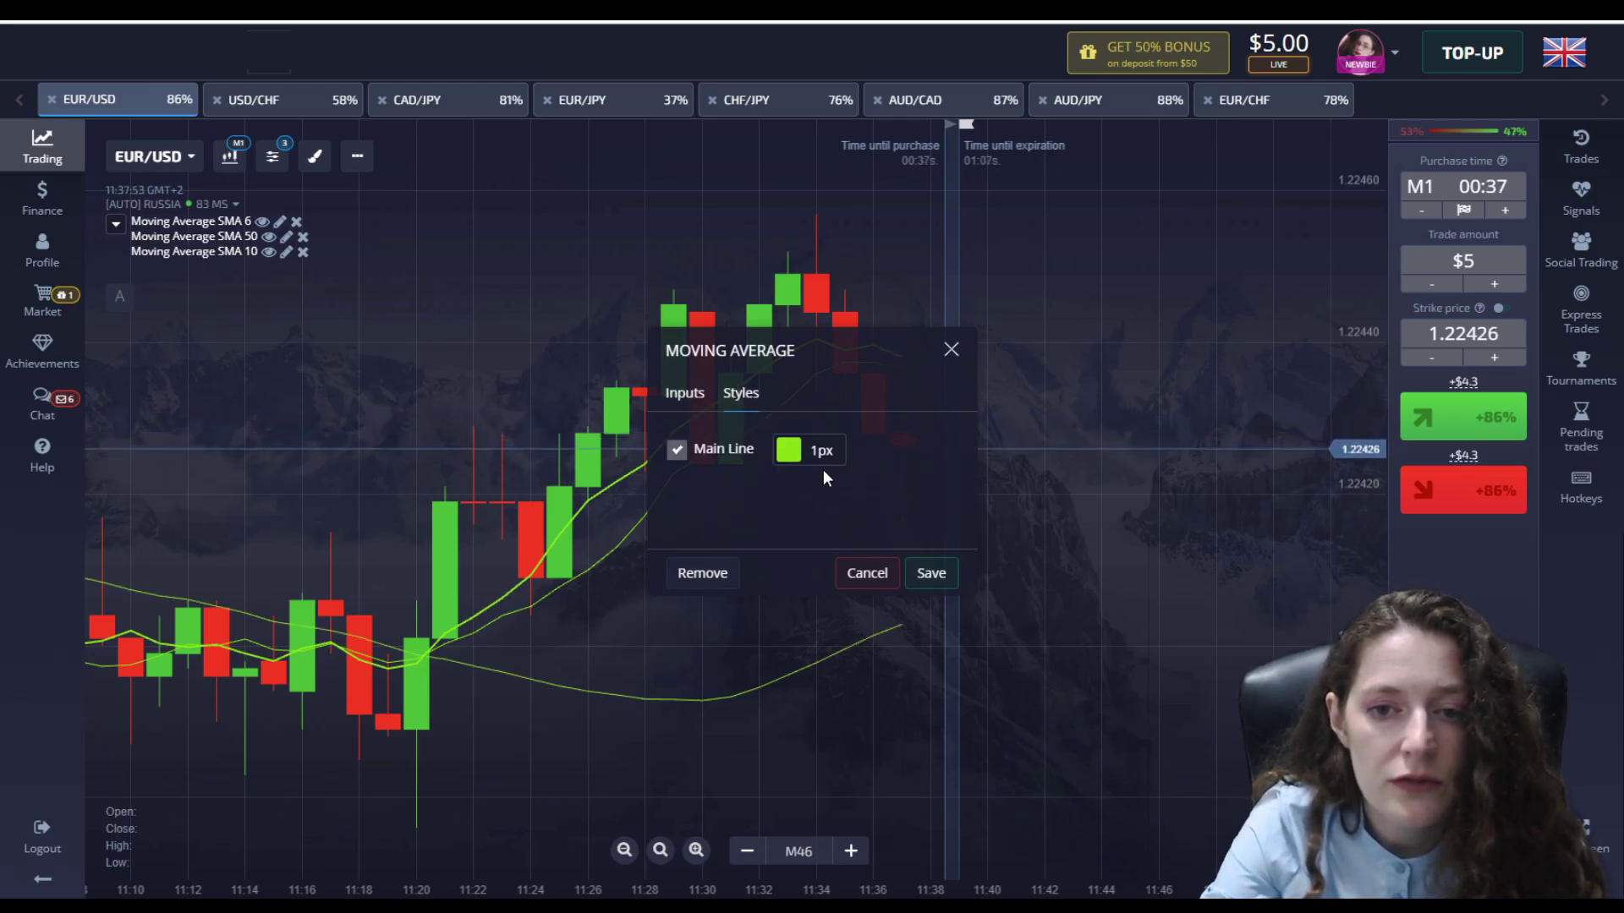
pyautogui.click(803, 451)
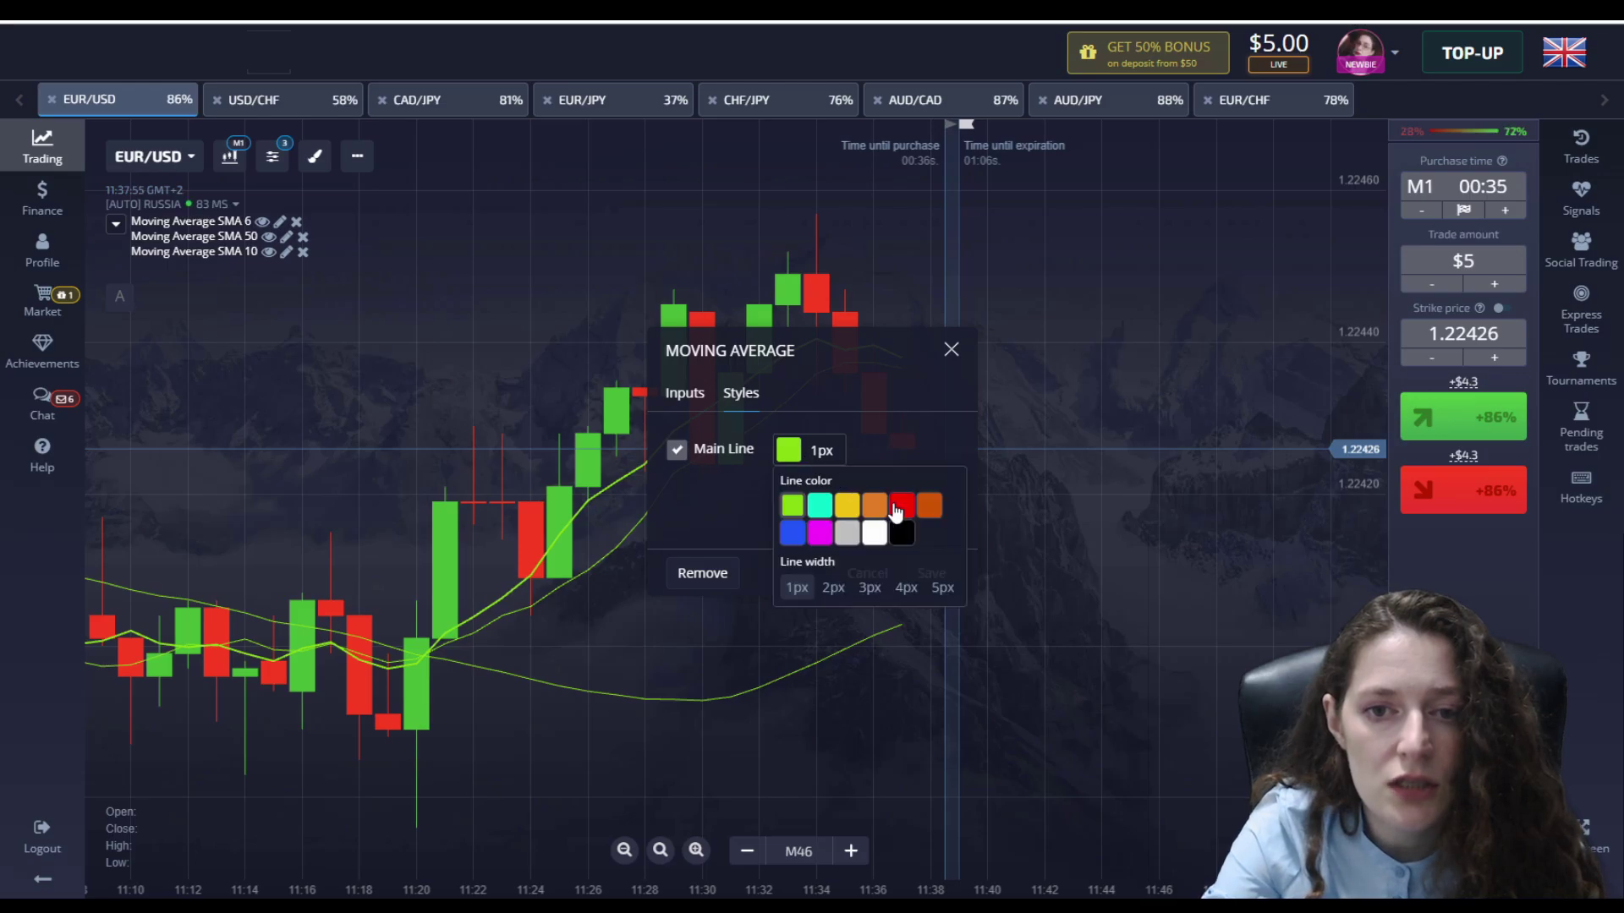
pyautogui.click(901, 504)
pyautogui.click(835, 589)
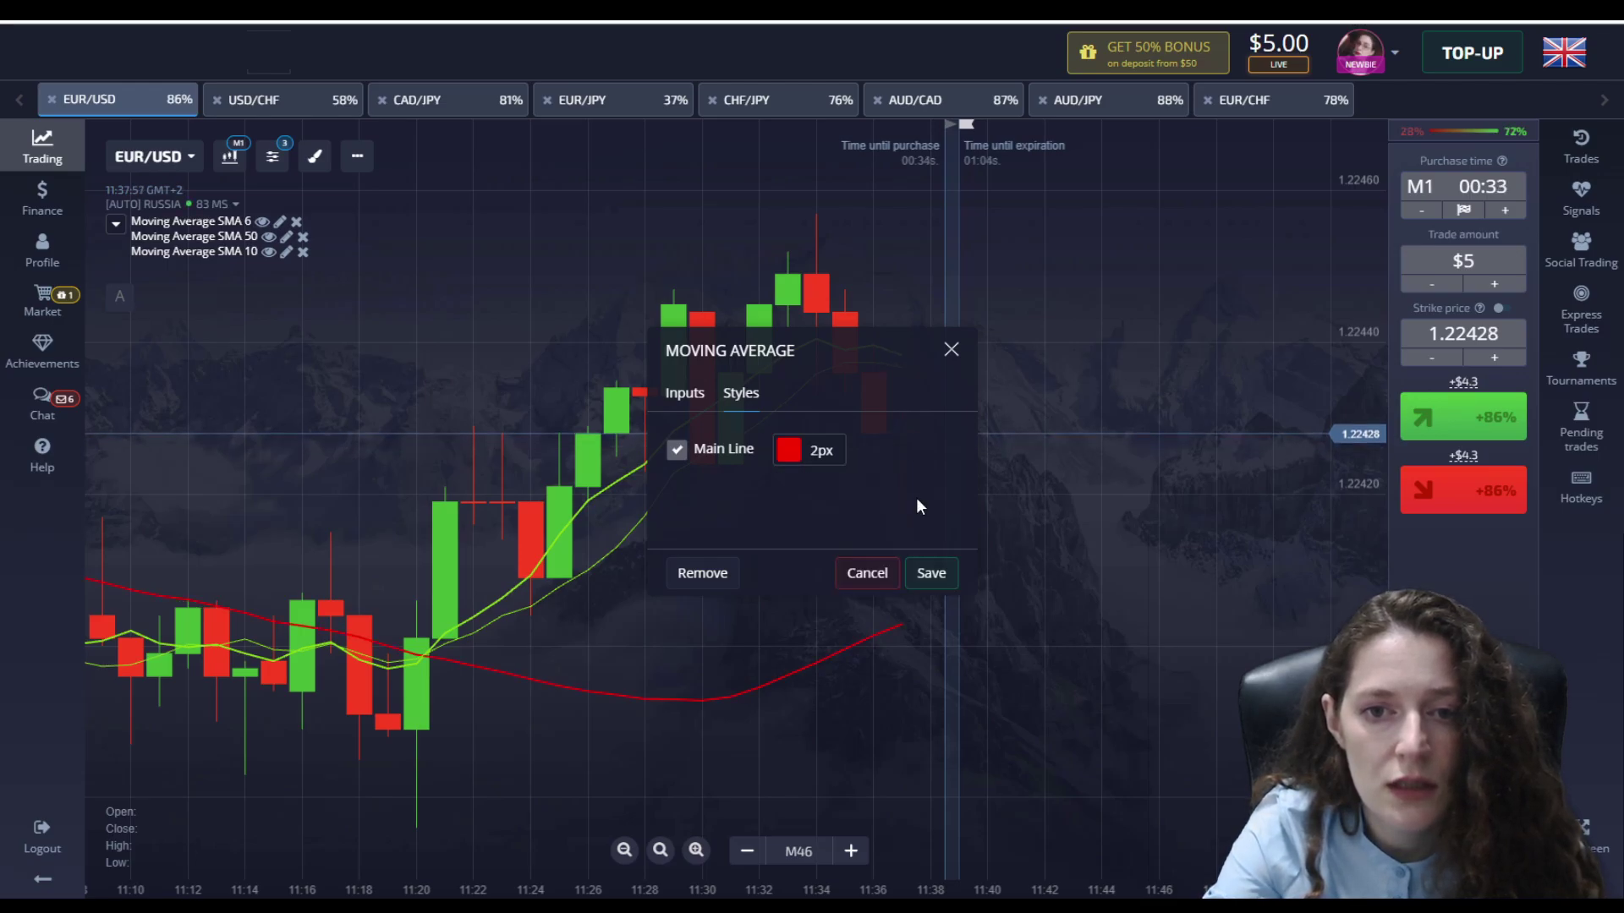
pyautogui.click(930, 575)
# - Set the third moving average to SMA 14 with a white 2px line
pyautogui.click(286, 252)
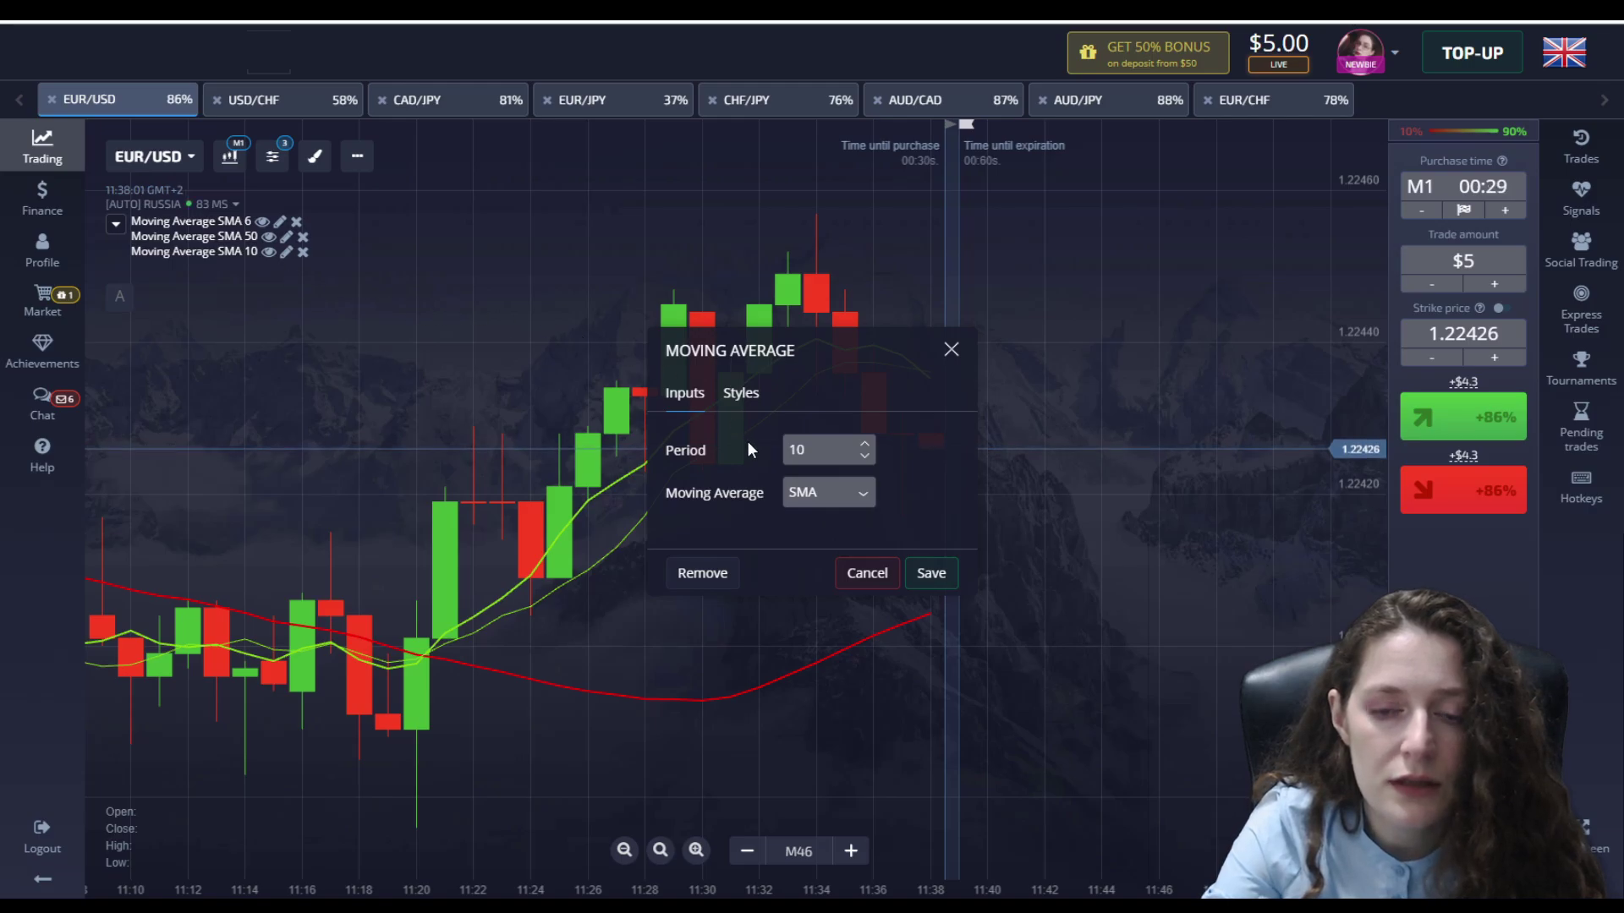
pyautogui.write('4')
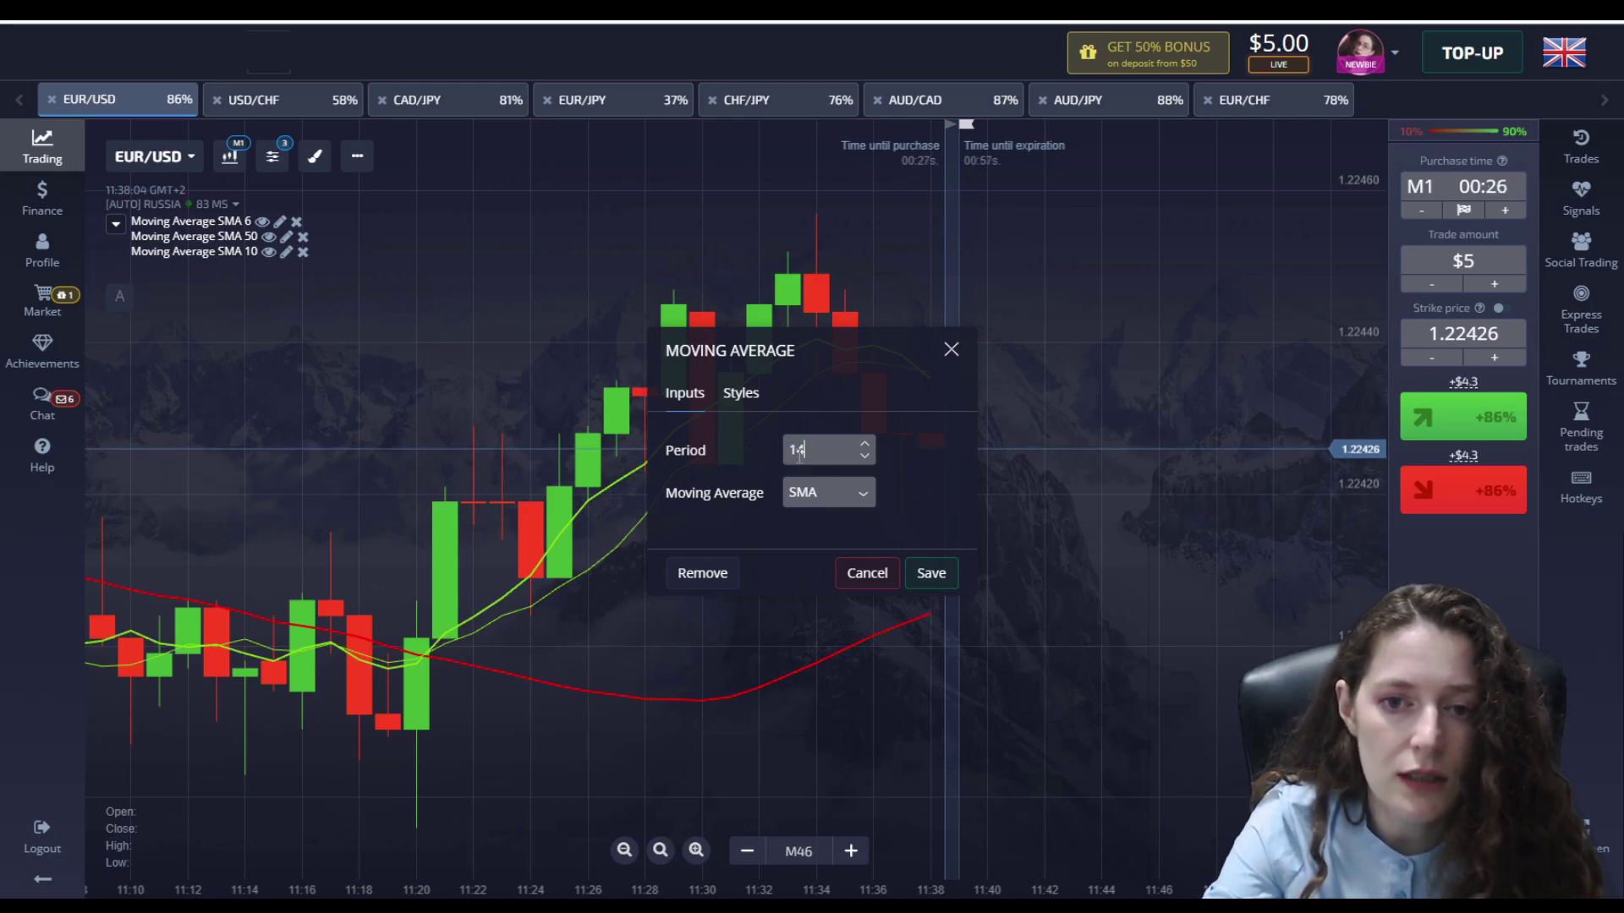
pyautogui.click(734, 396)
pyautogui.click(788, 449)
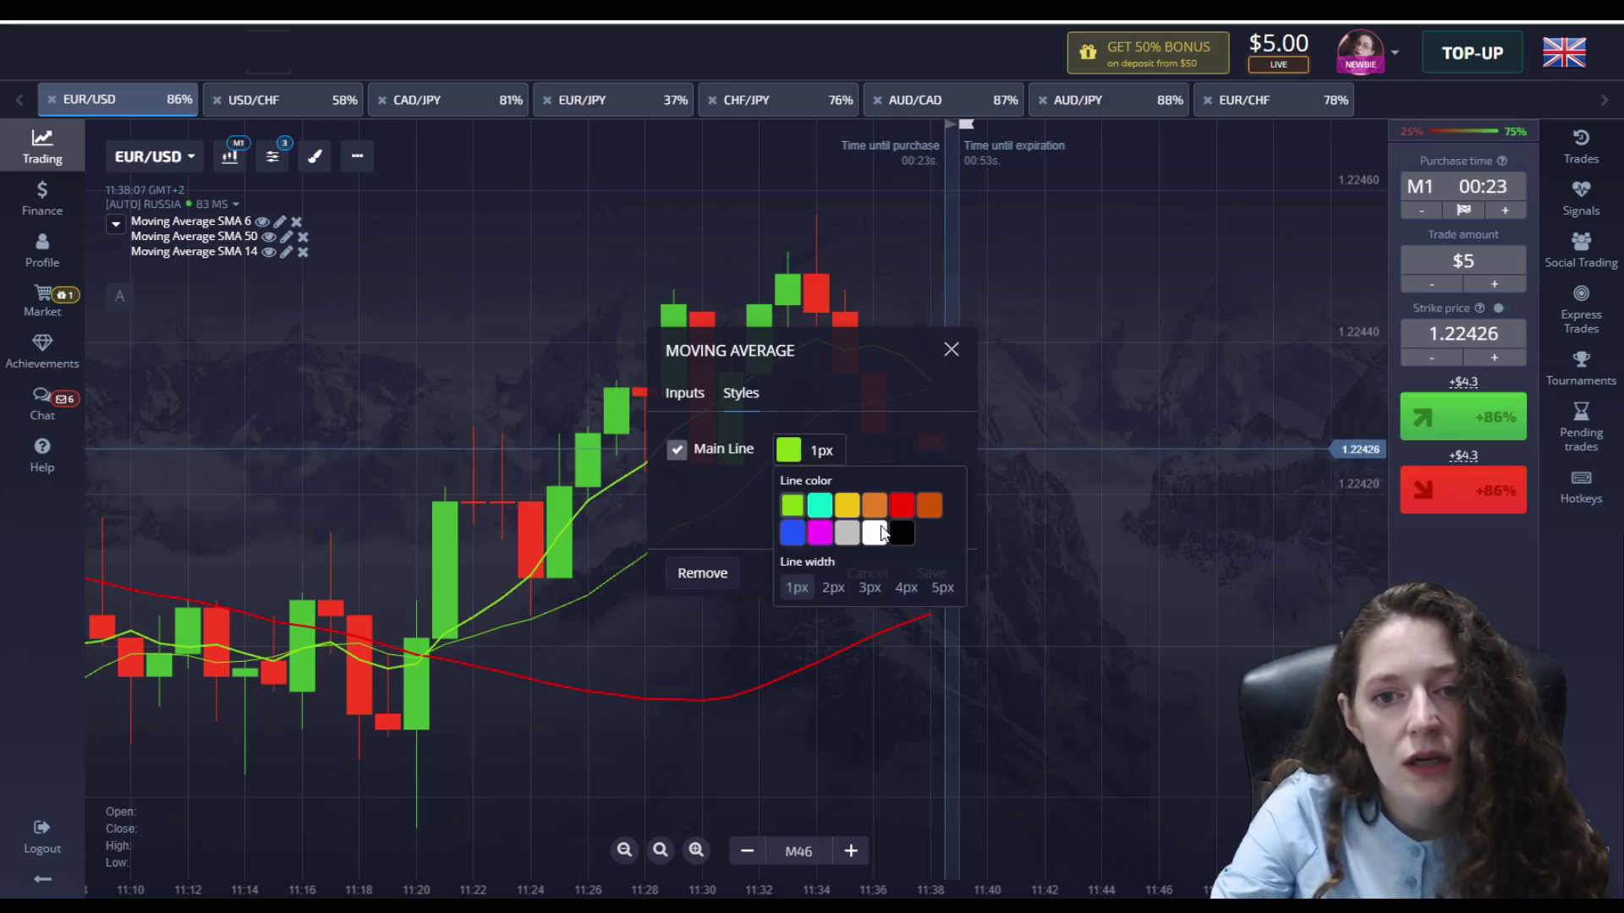
pyautogui.click(874, 532)
pyautogui.click(833, 587)
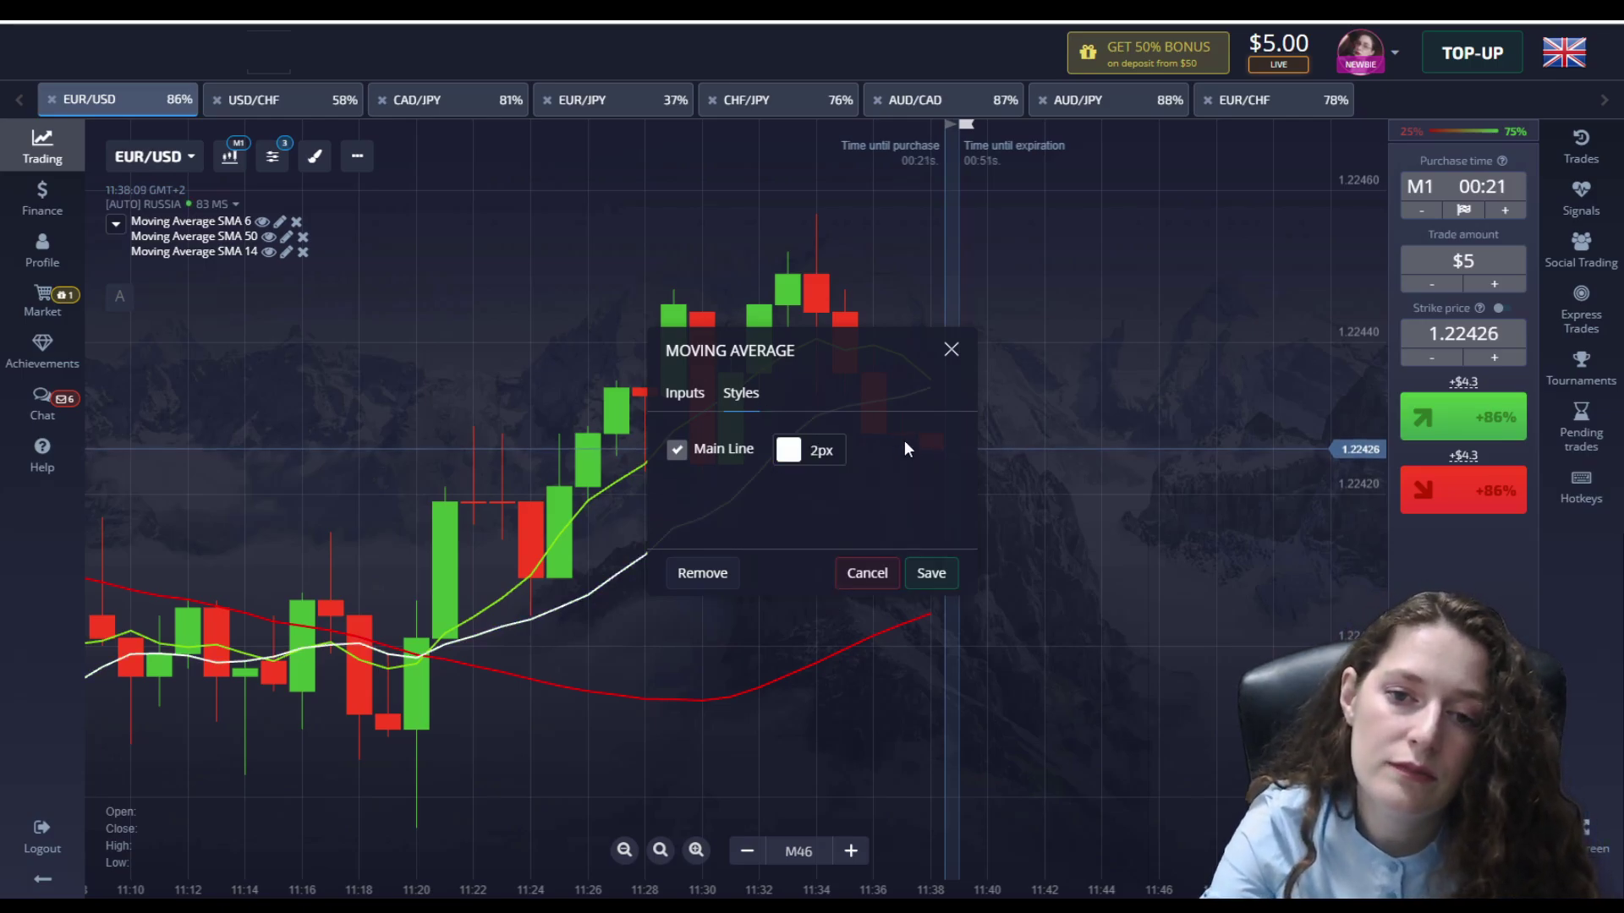
pyautogui.click(933, 573)
pyautogui.scroll(-1, 719, 504)
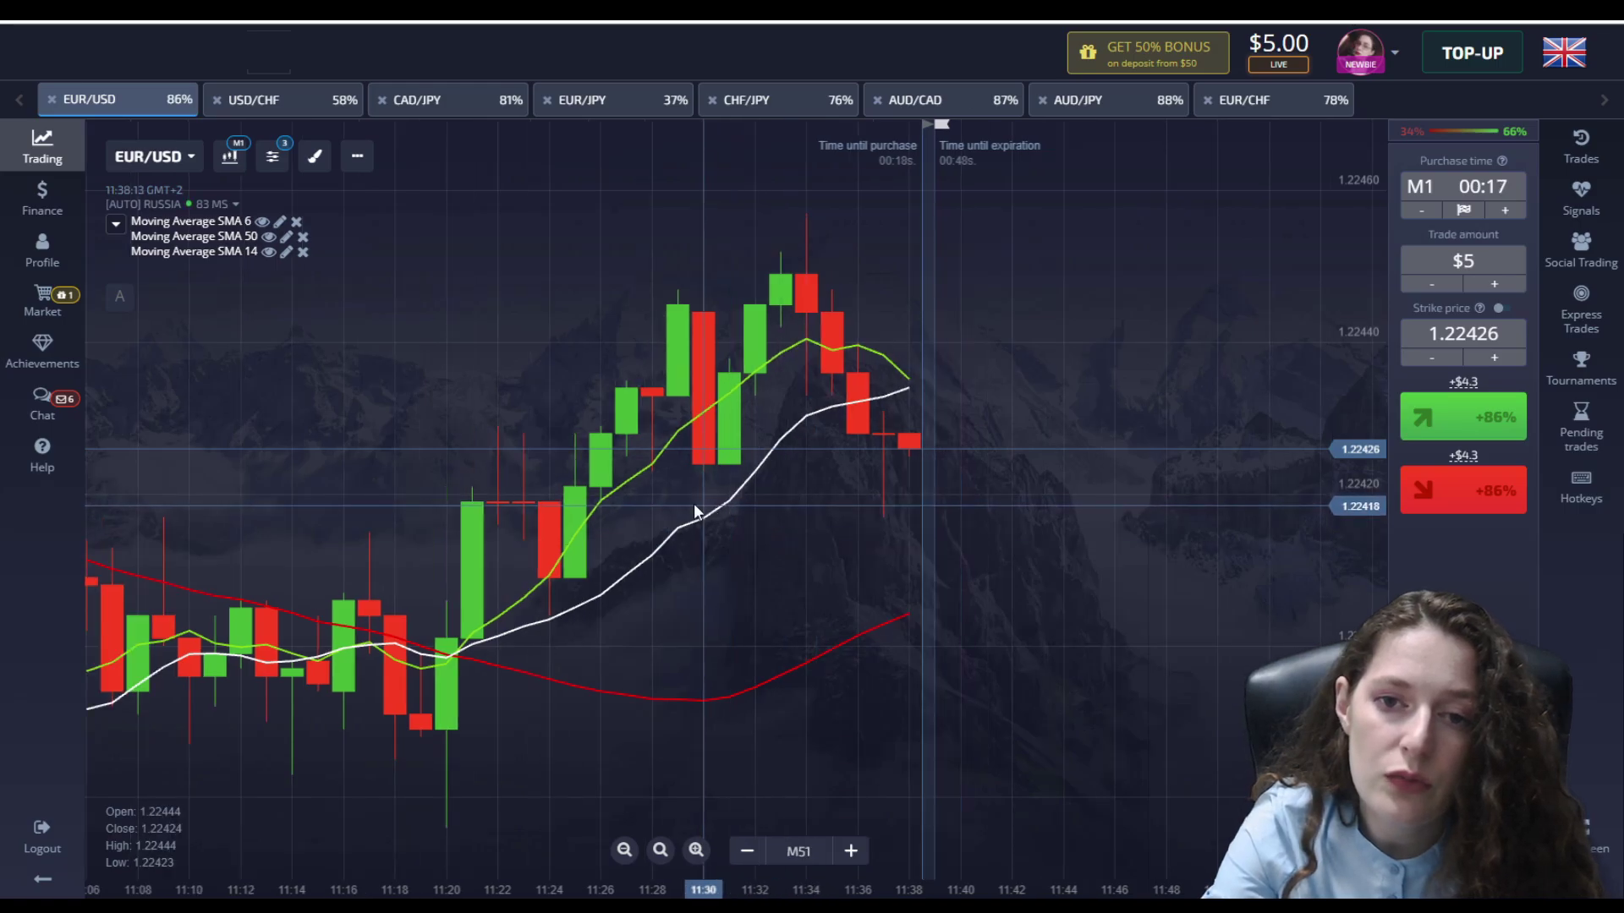
# - Add an RSI indicator to the chart and set its period to 5
pyautogui.click(273, 165)
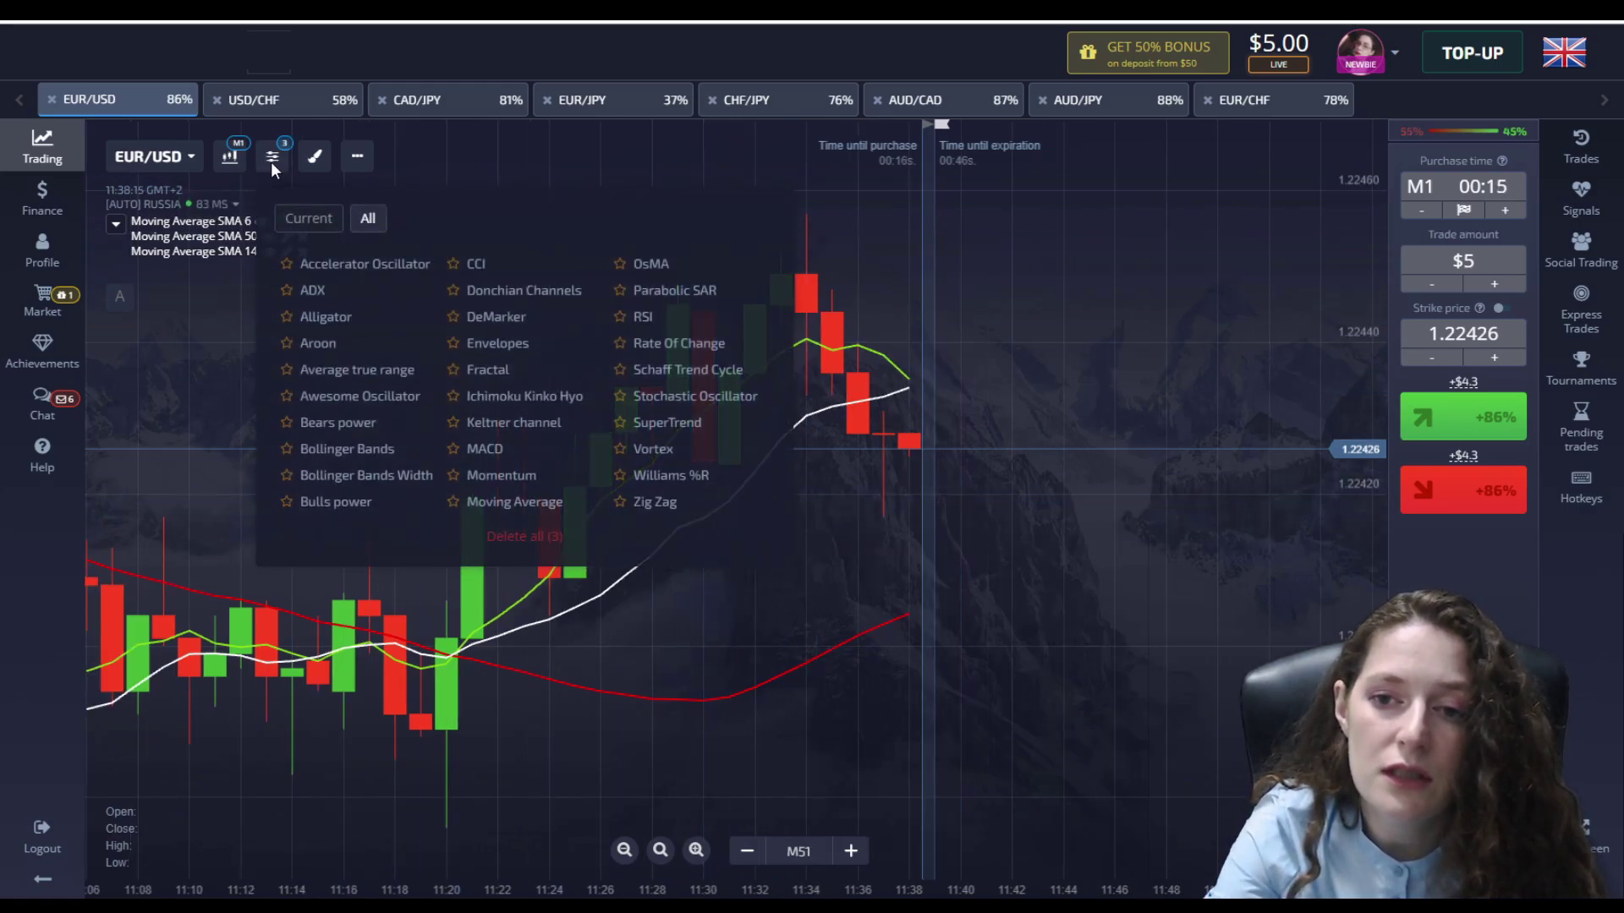
pyautogui.click(649, 325)
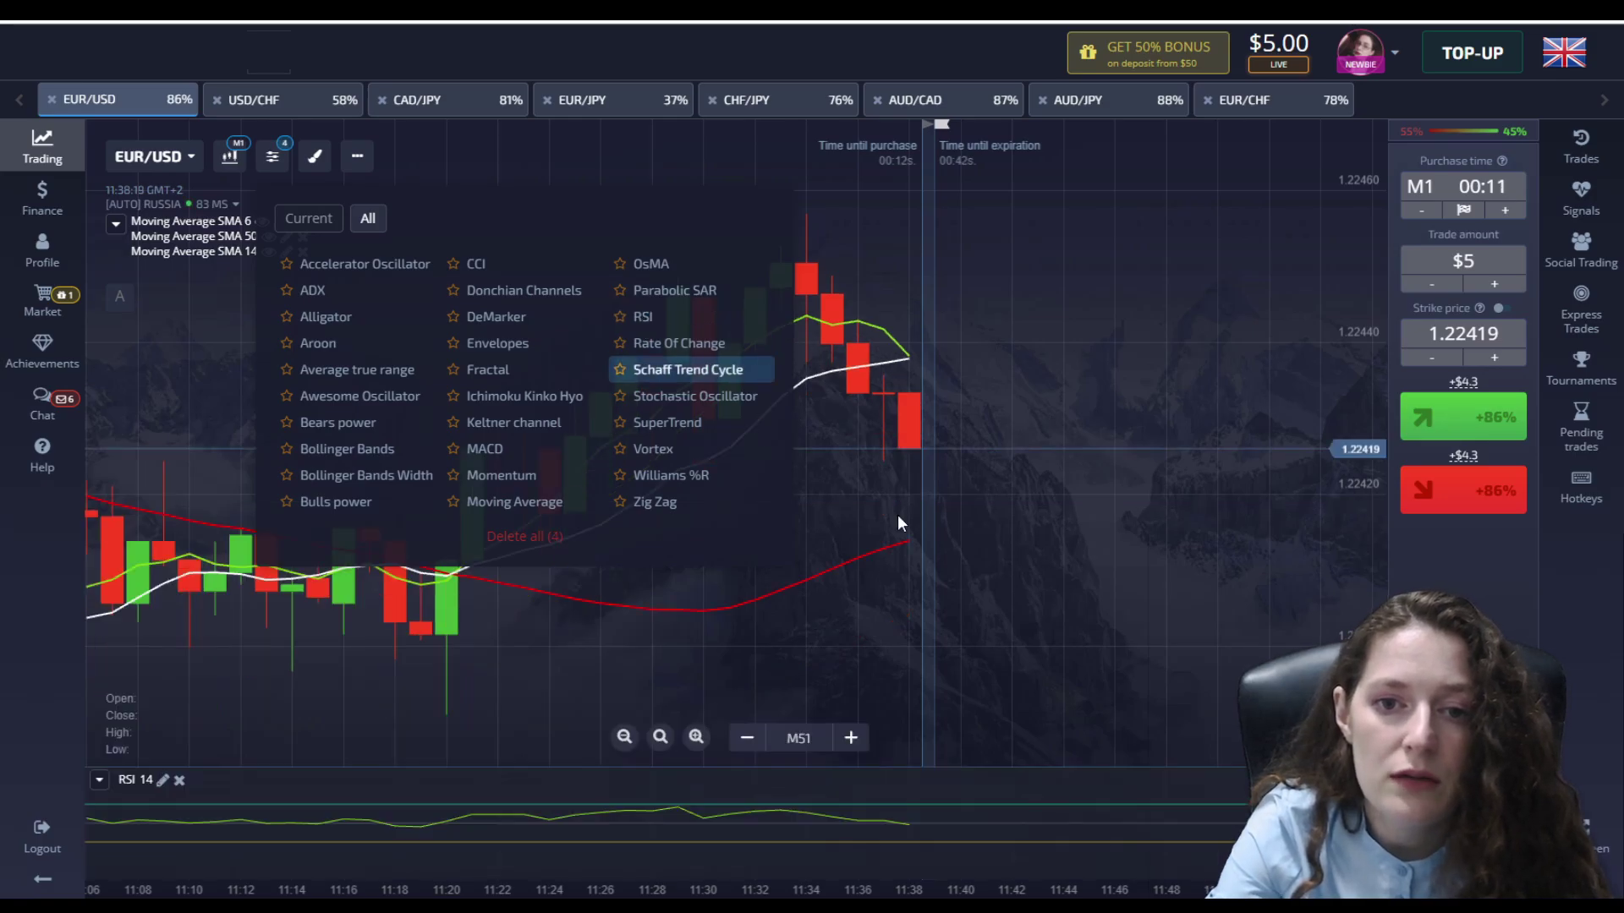
pyautogui.click(900, 691)
pyautogui.click(163, 781)
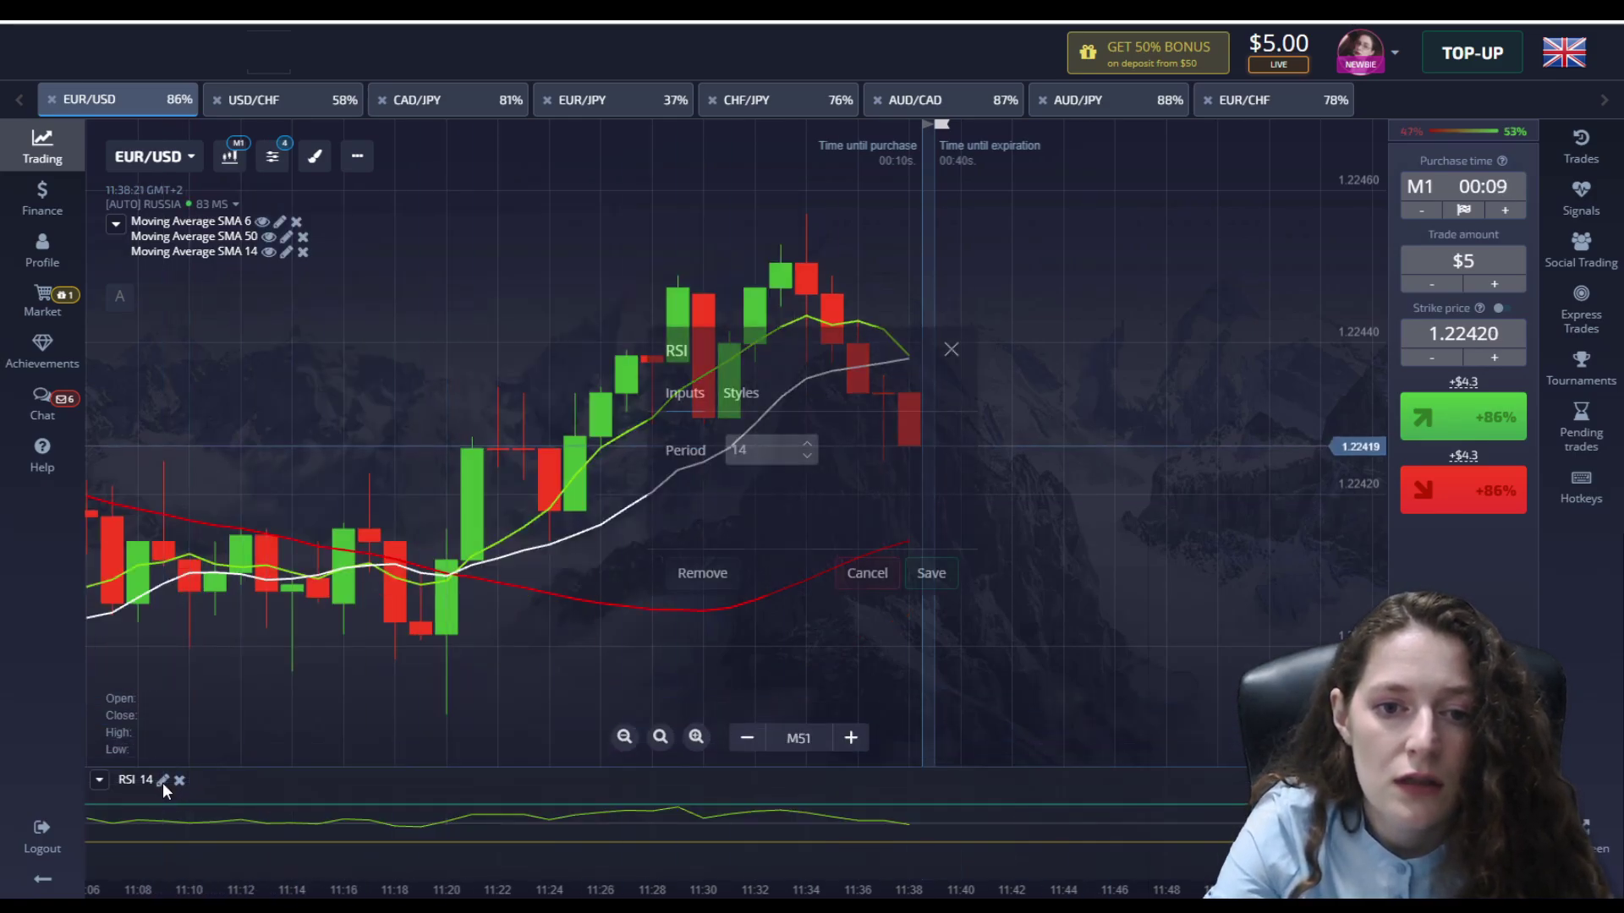
pyautogui.click(741, 393)
# - Make the main RSI line white and 2px wide
pyautogui.click(824, 414)
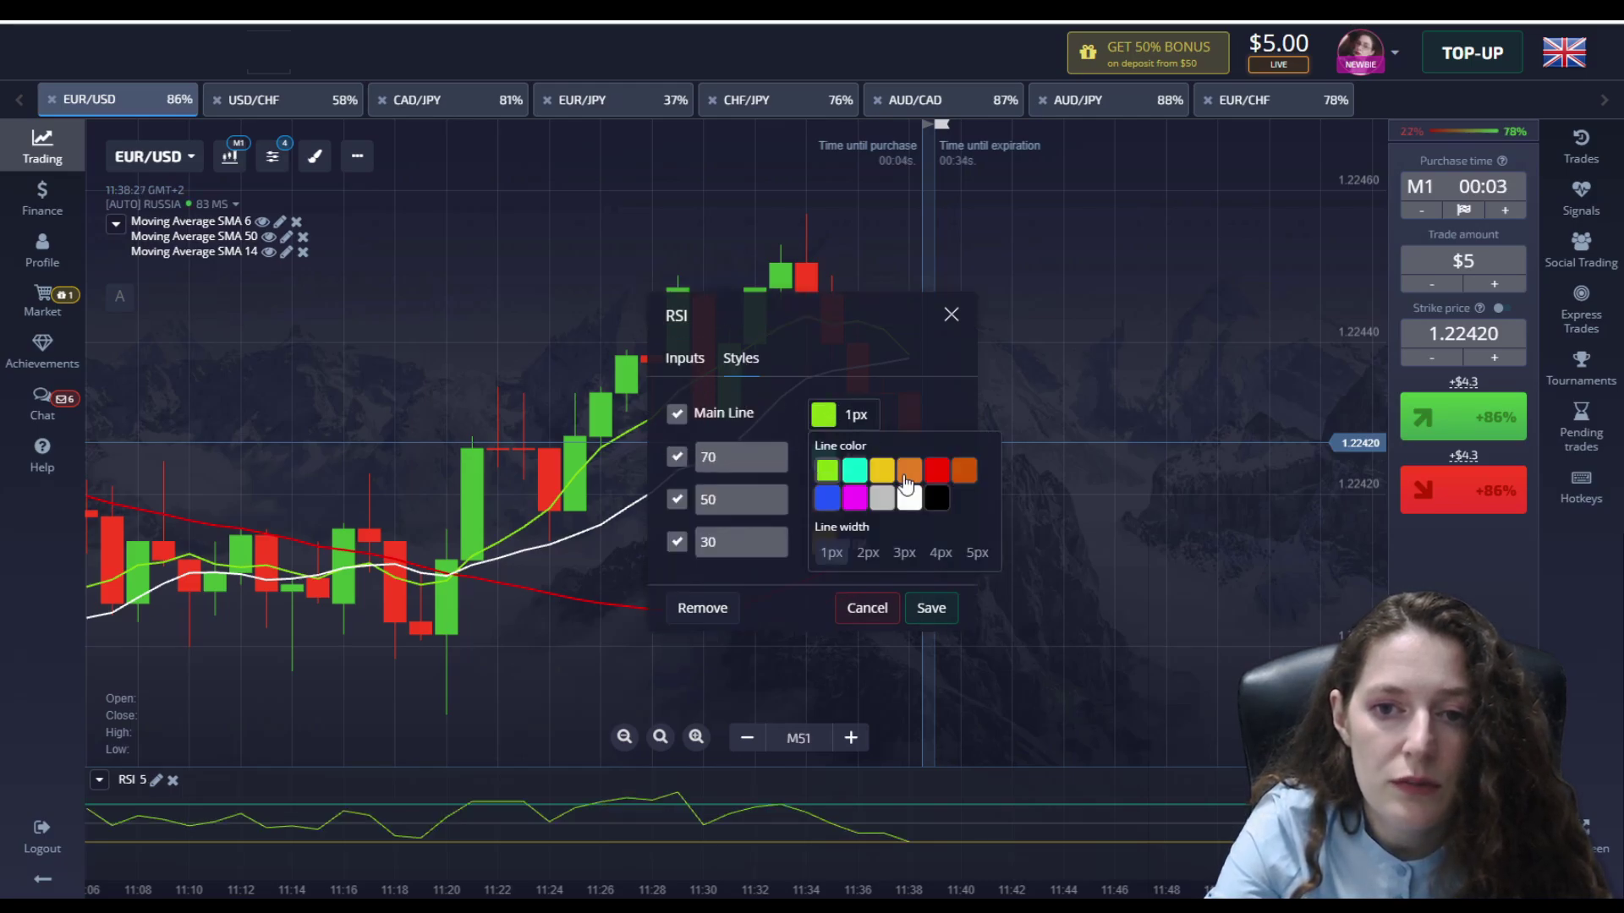
pyautogui.click(908, 499)
pyautogui.click(868, 552)
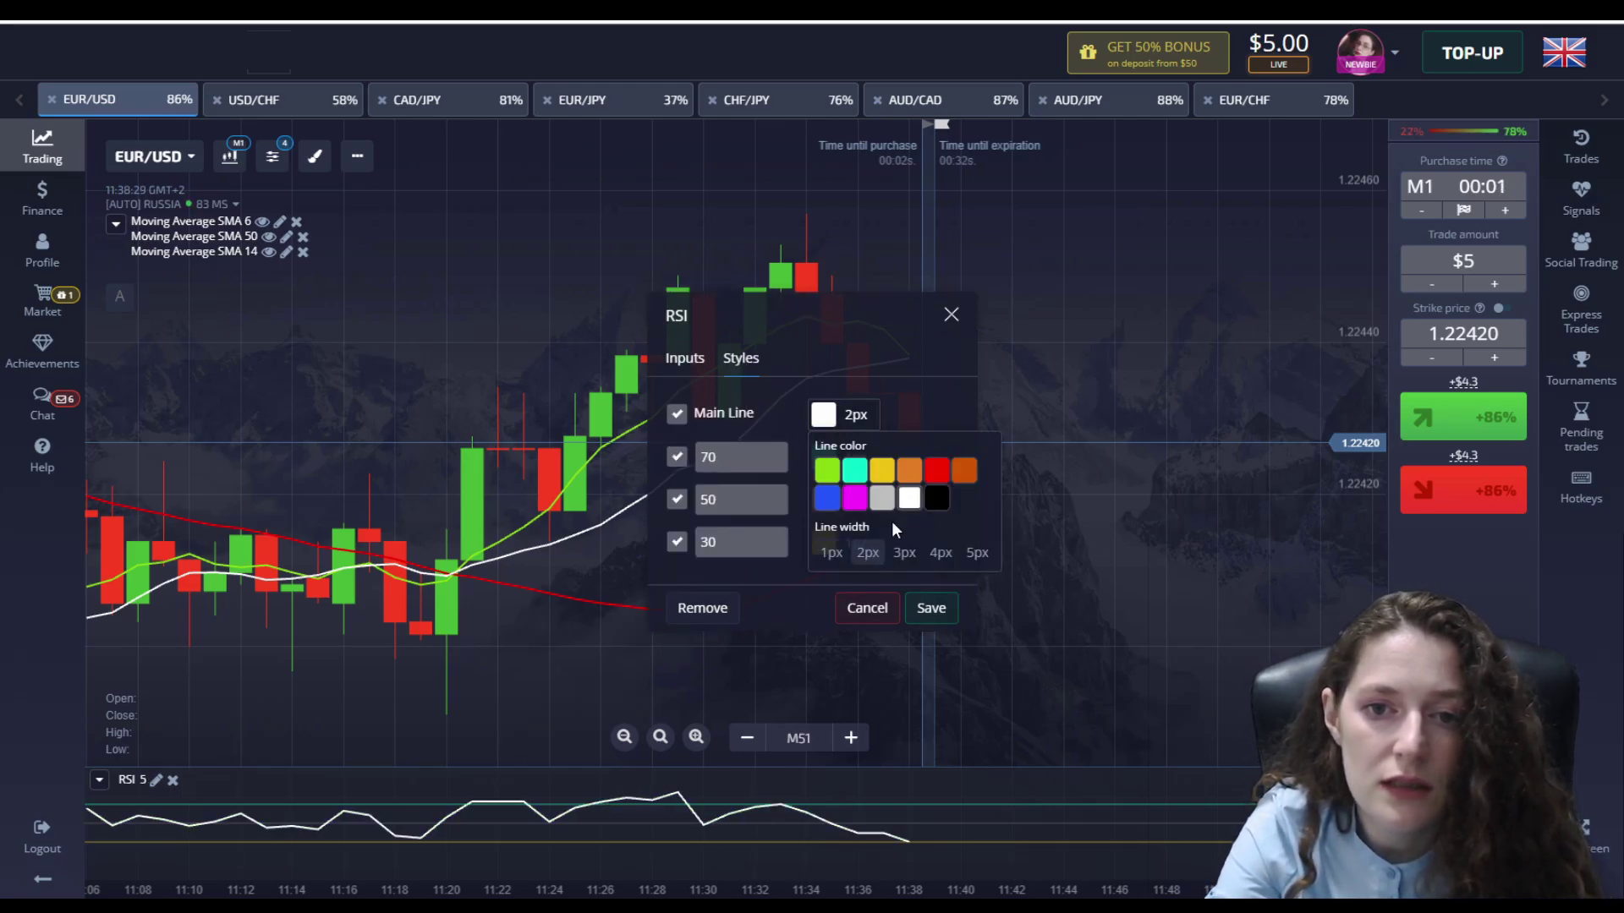
pyautogui.click(916, 389)
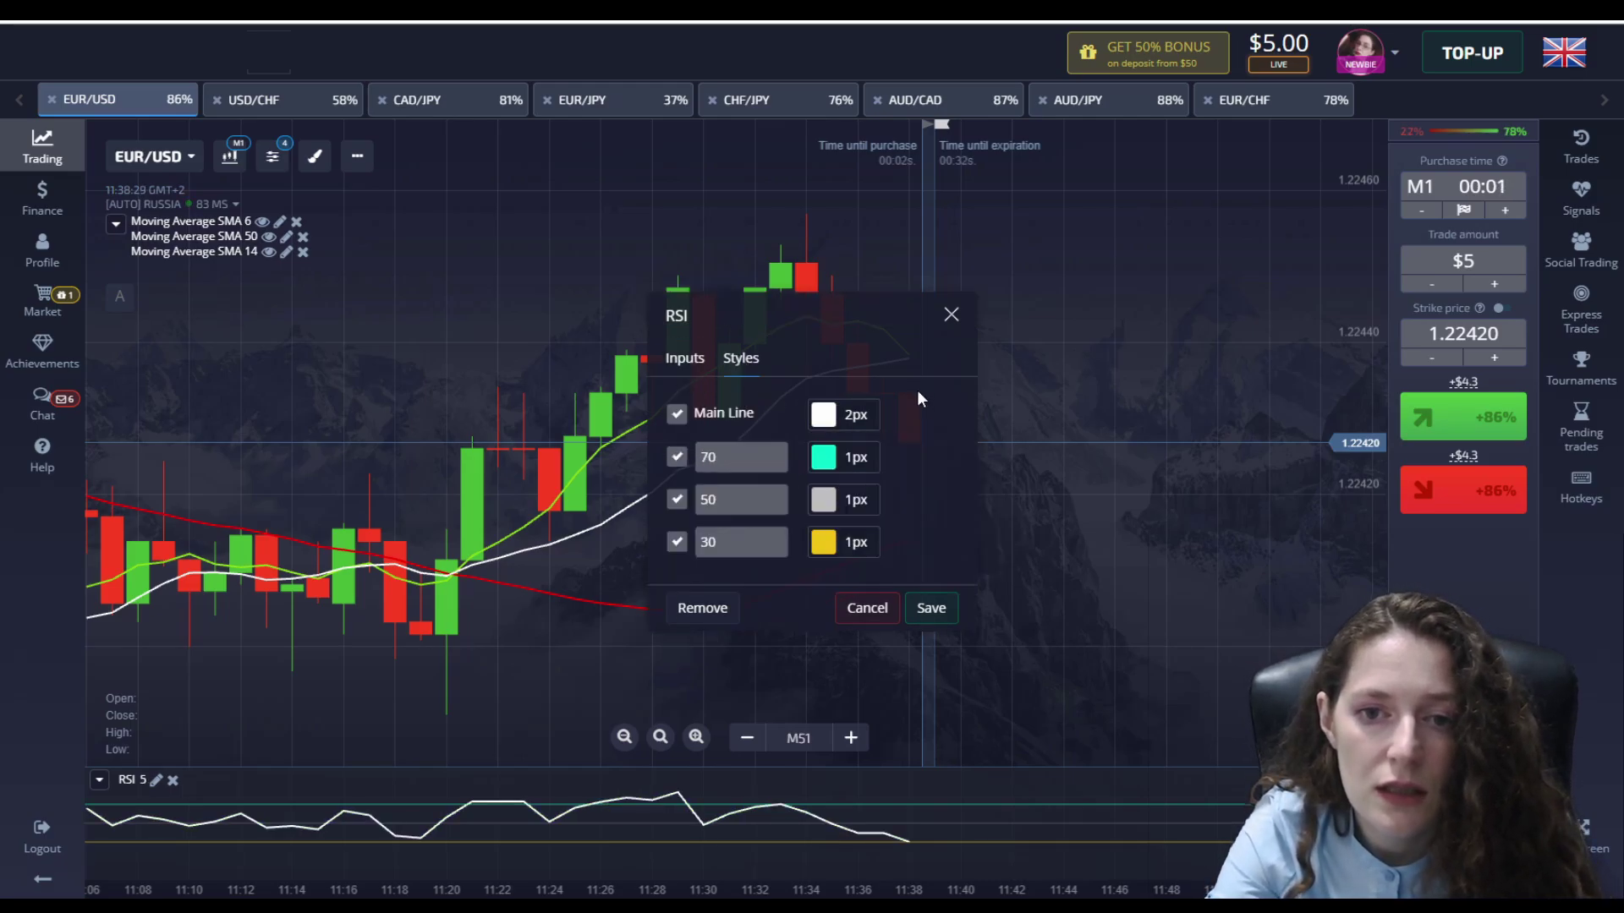
# - Make the 70 level line 2px and the 30 level line red 2px, then save
pyautogui.click(824, 458)
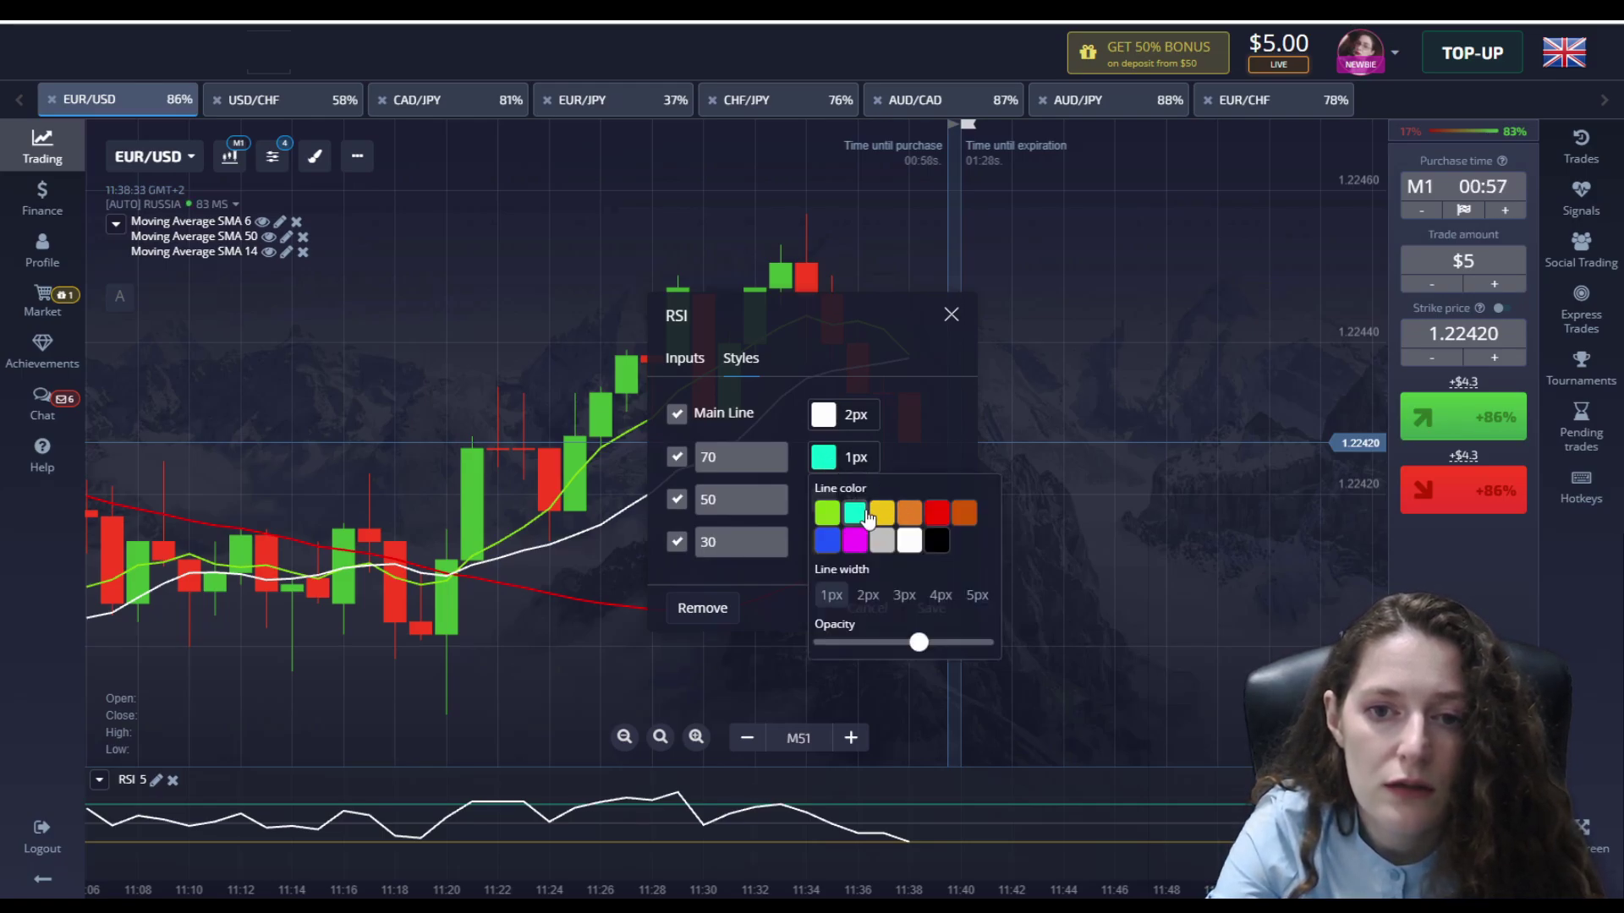
pyautogui.click(867, 595)
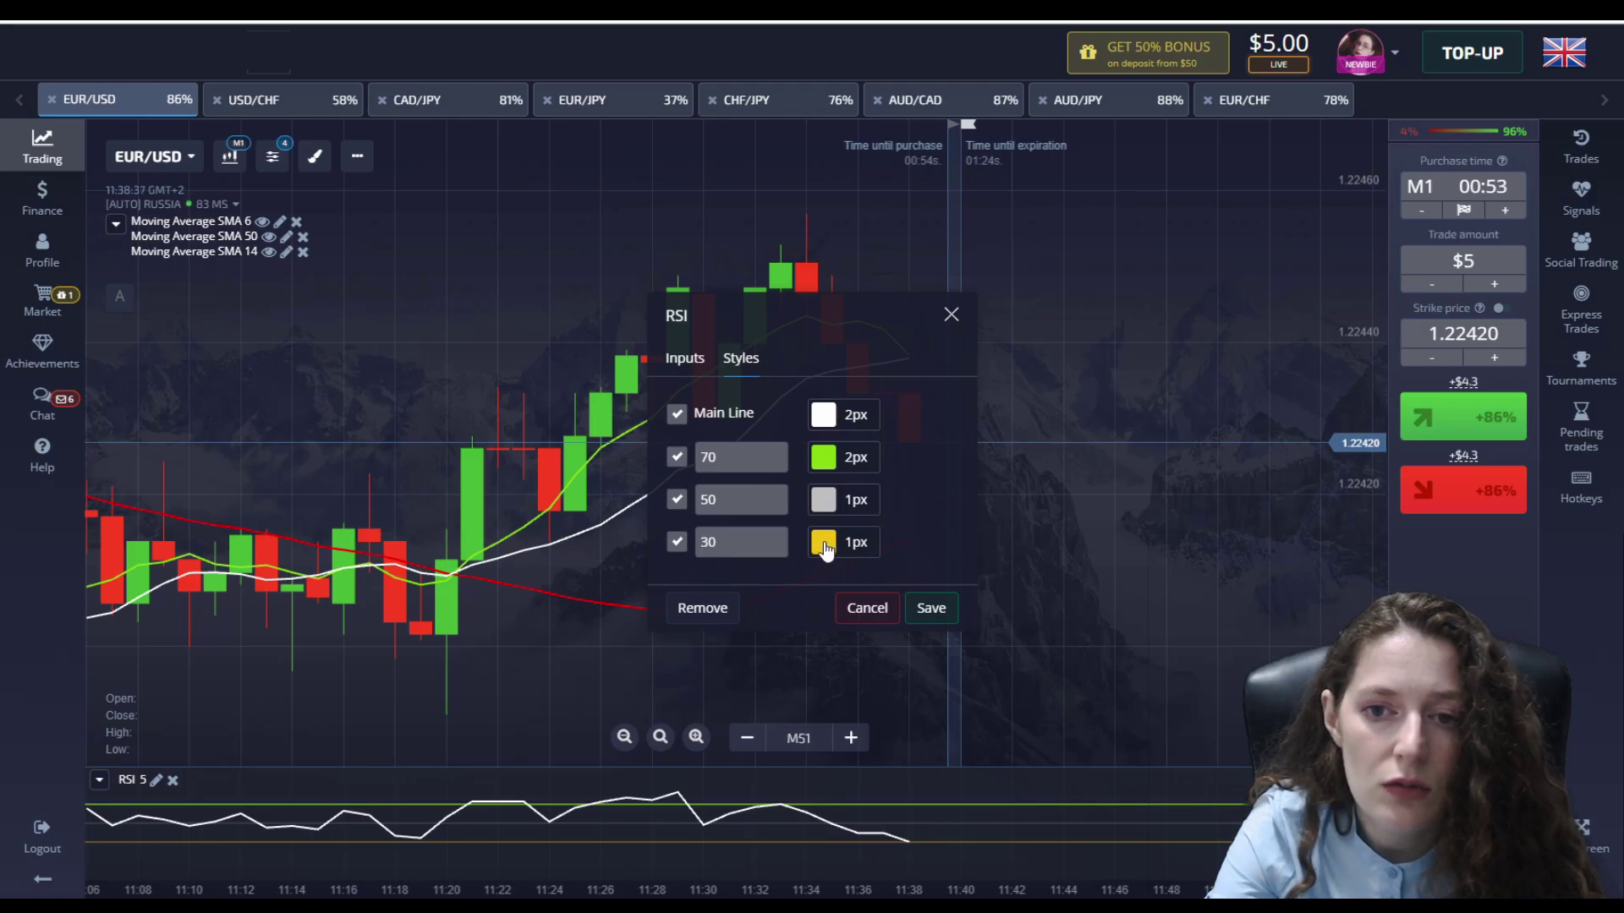
pyautogui.click(825, 545)
pyautogui.click(936, 599)
pyautogui.click(867, 680)
pyautogui.click(934, 610)
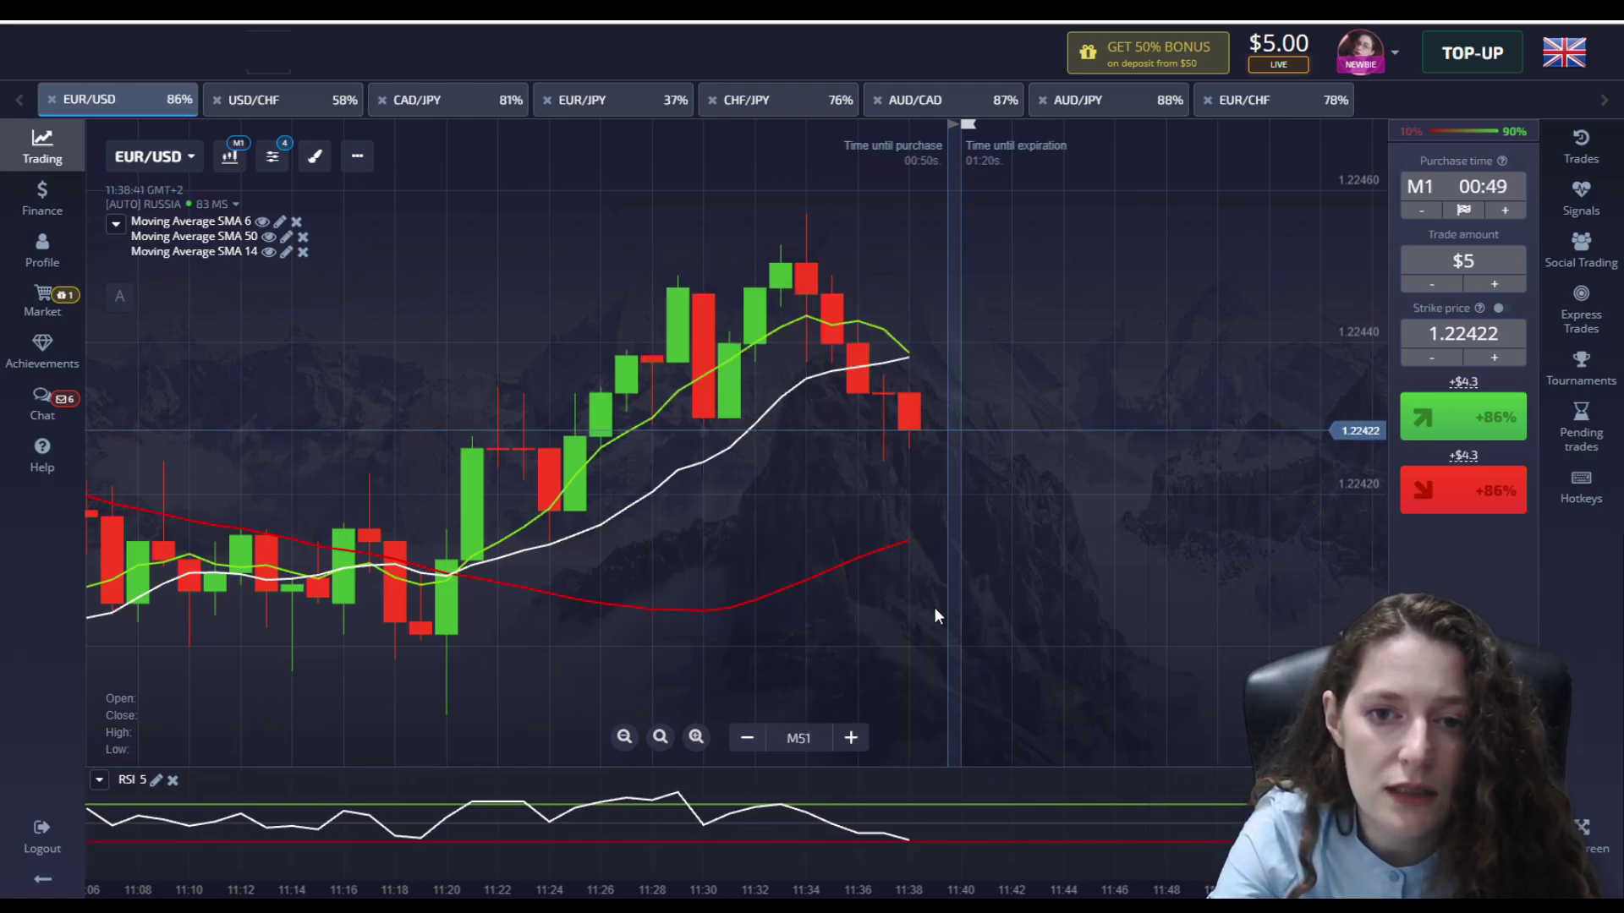
# - Win a $5 one-minute Higher trade on USD/CHF for $8.40, then switch to EUR/JPY
pyautogui.click(256, 102)
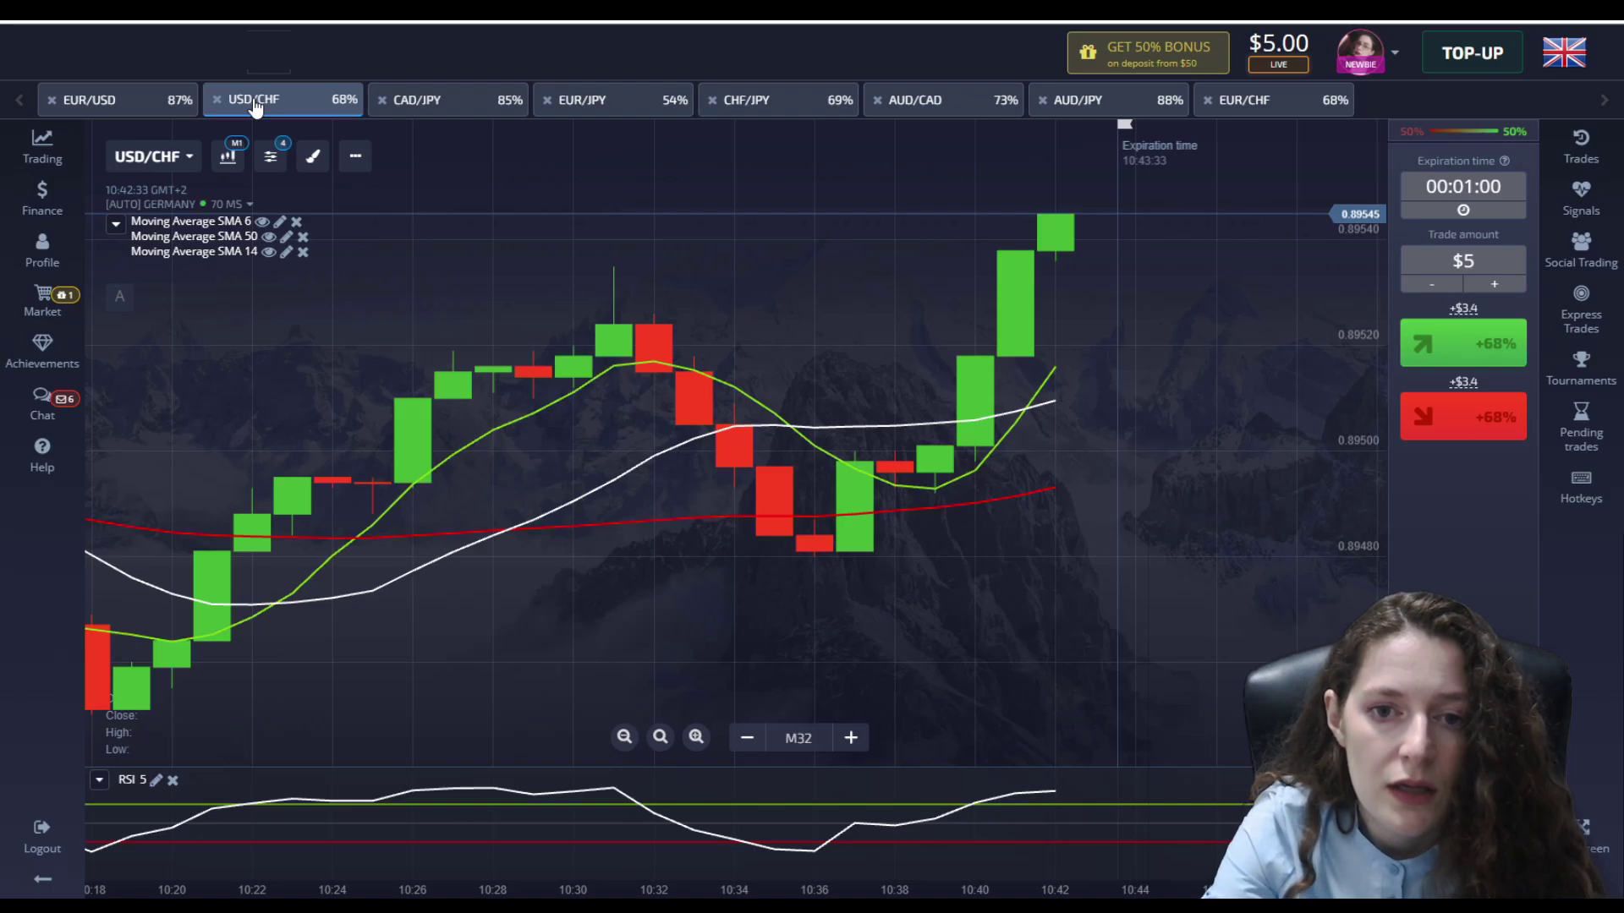
pyautogui.scroll(-3, 1087, 580)
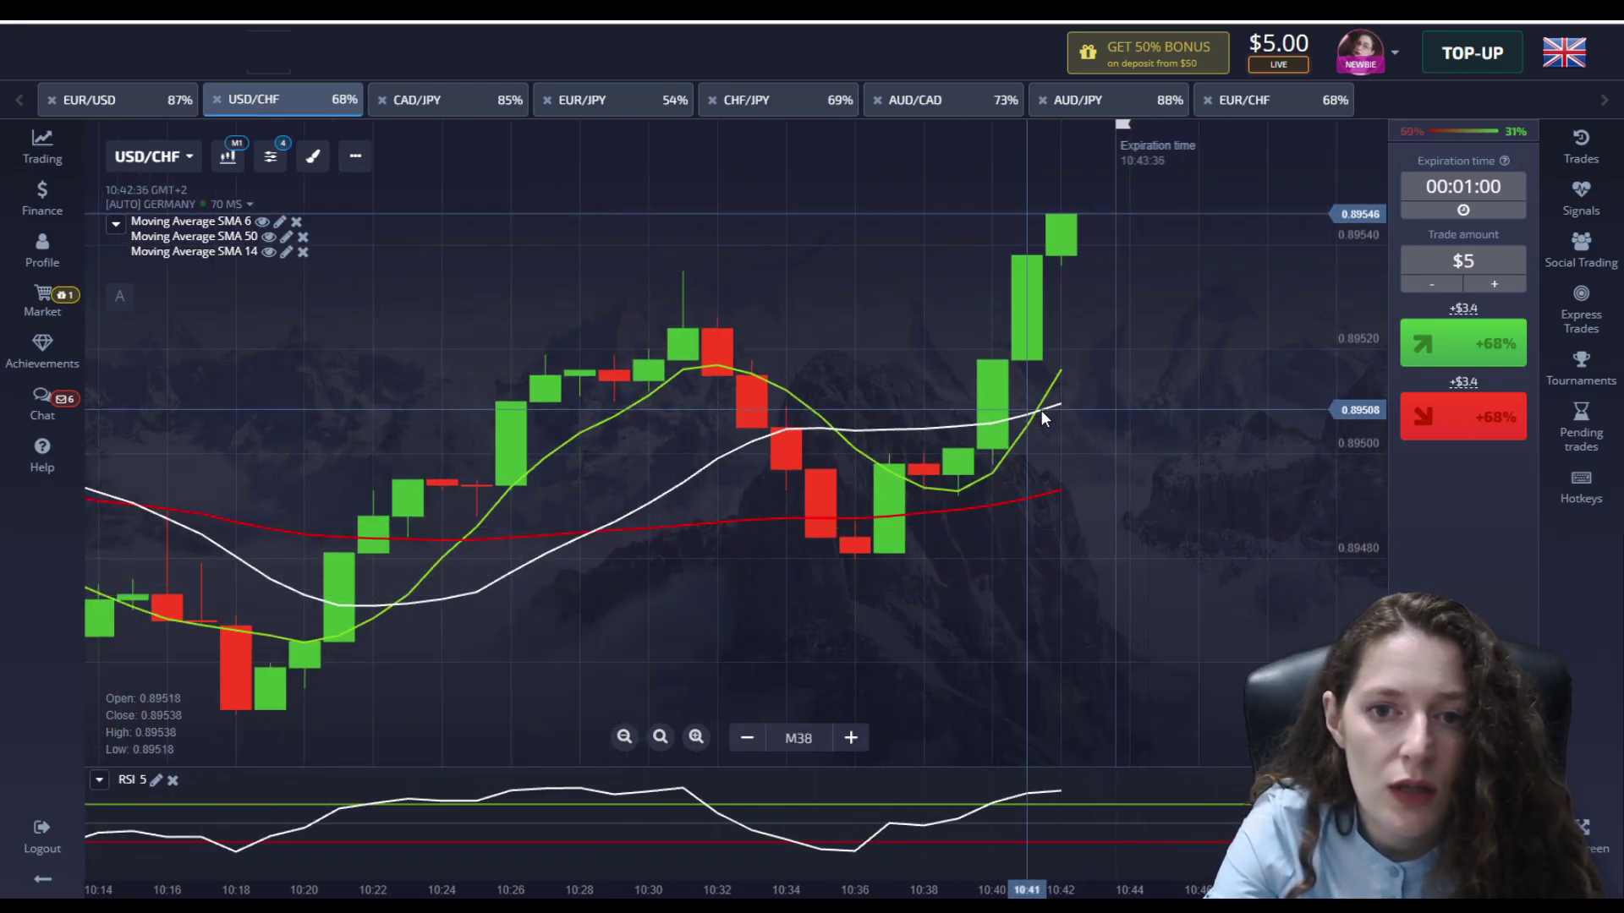
pyautogui.scroll(5, 1052, 408)
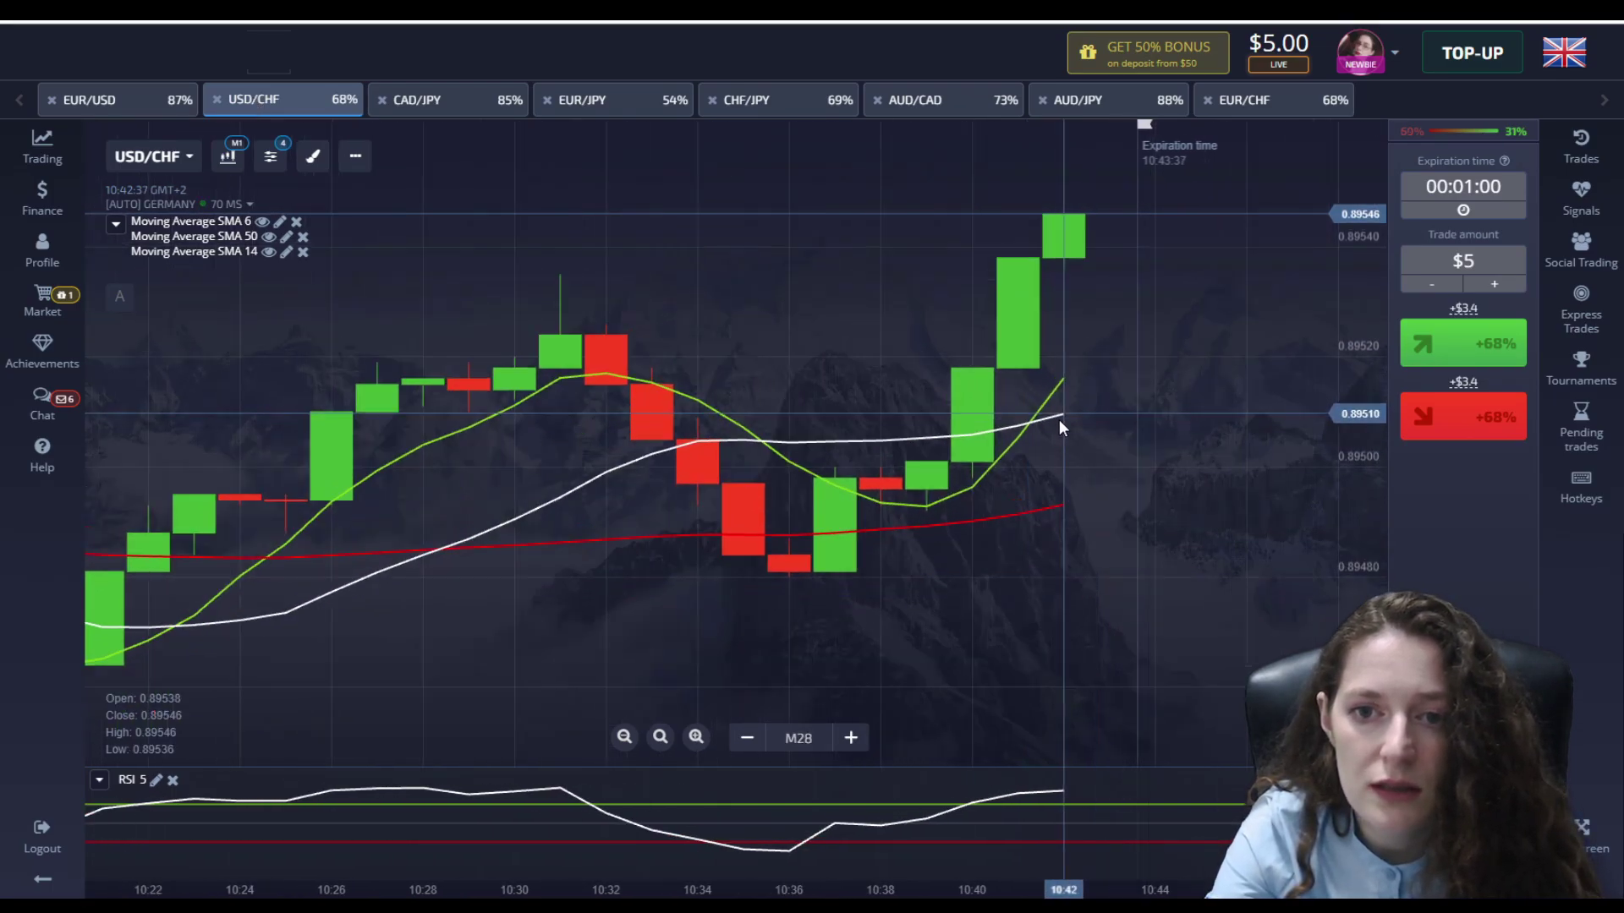
pyautogui.click(1463, 353)
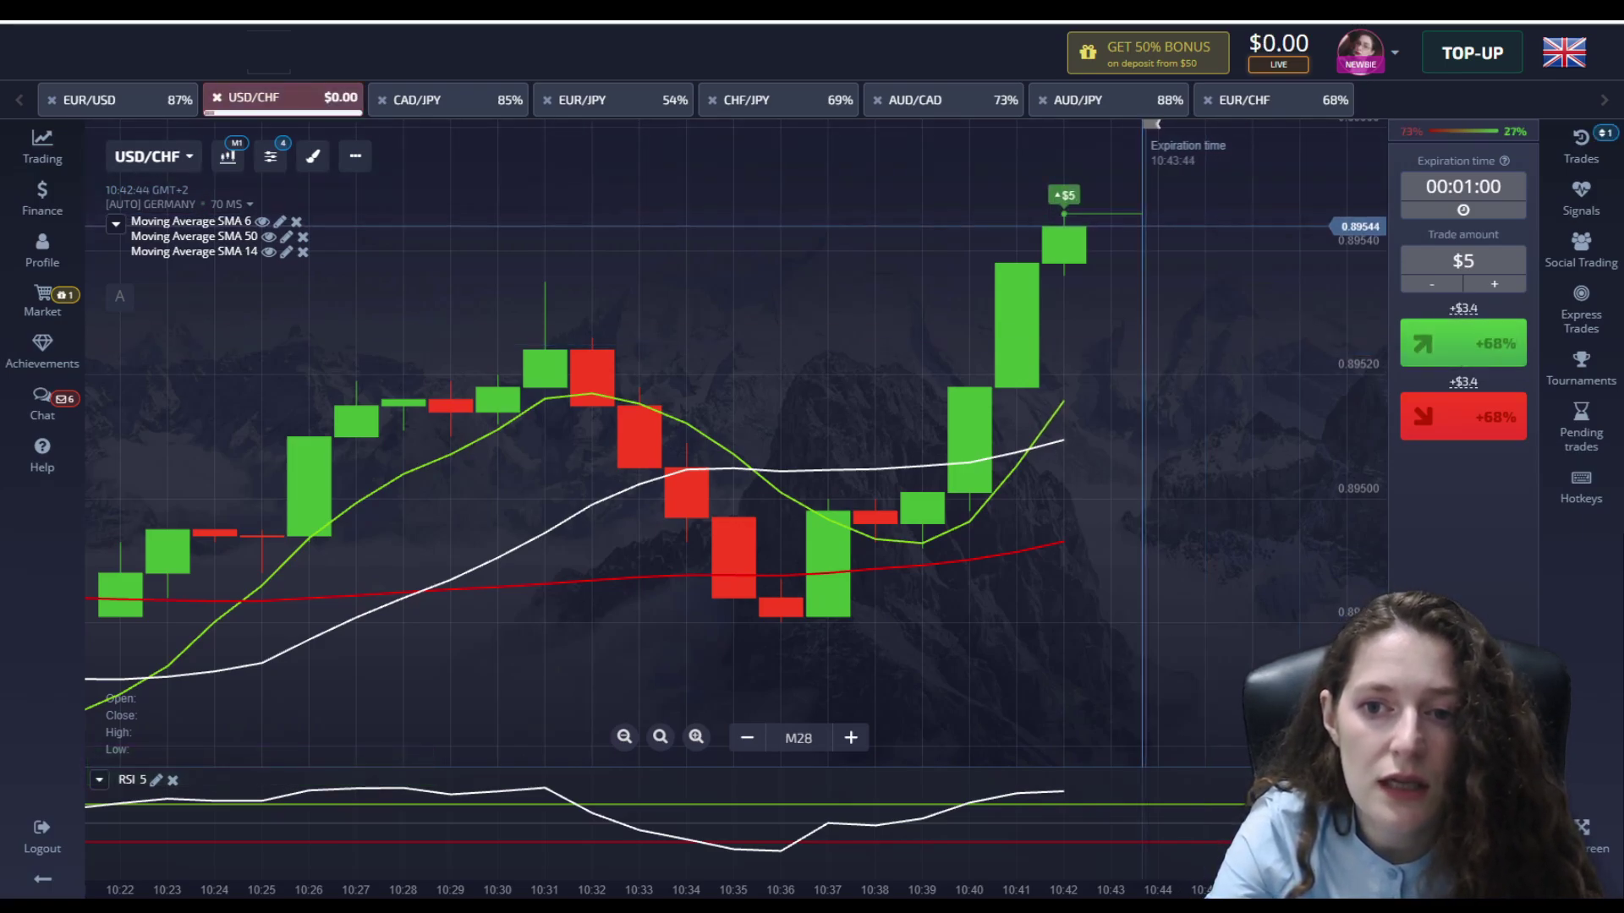
pyautogui.click(1581, 146)
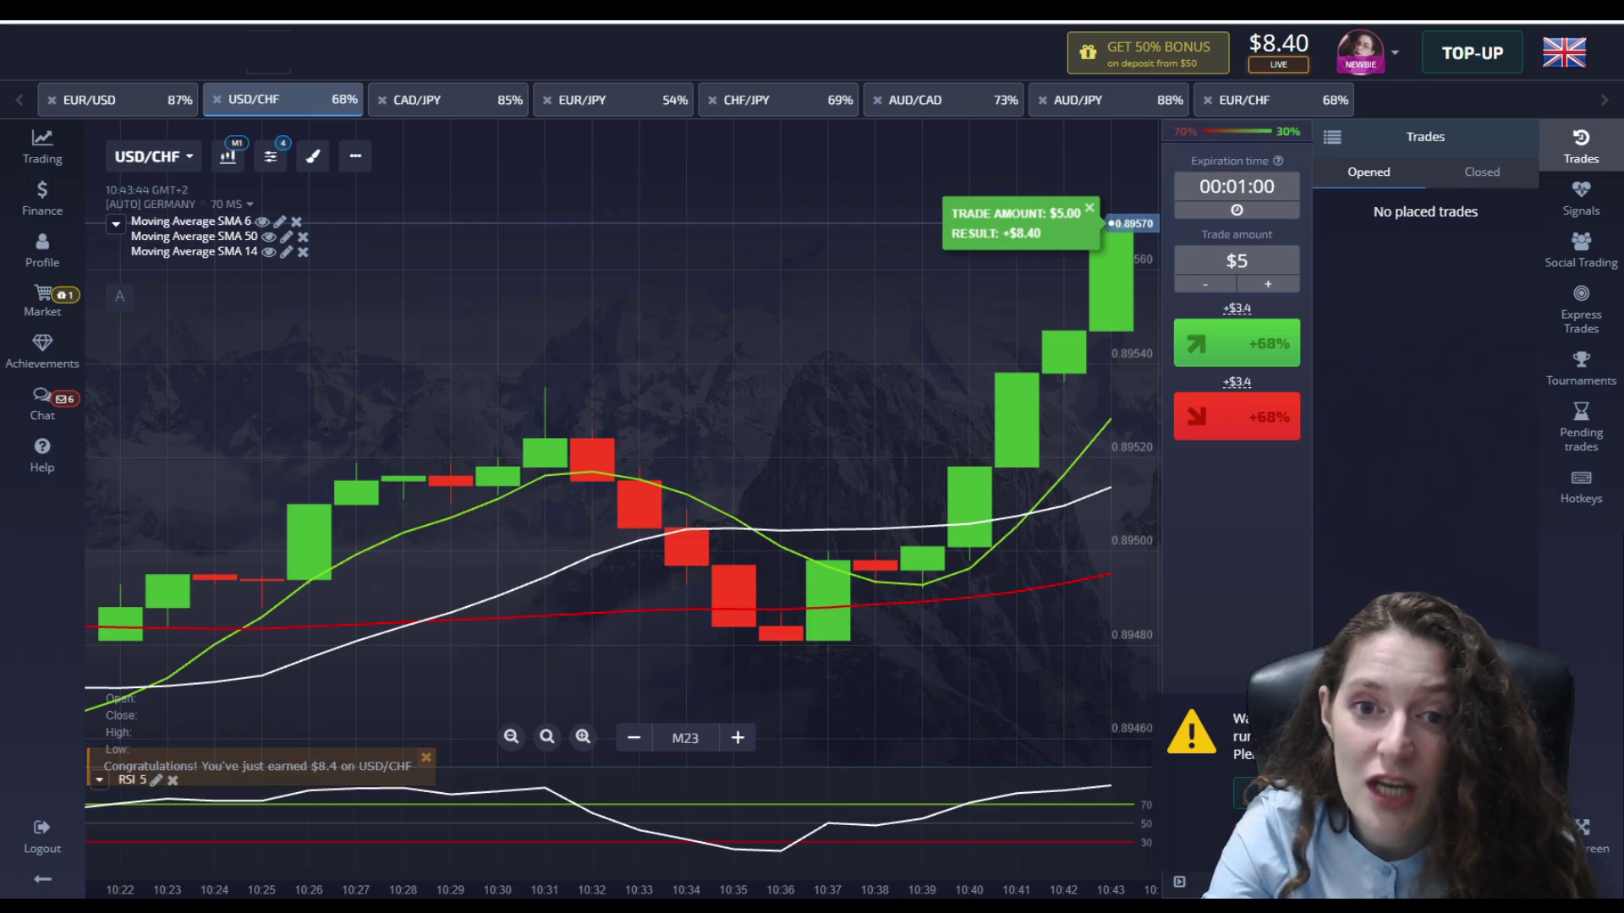
pyautogui.click(417, 106)
pyautogui.click(589, 104)
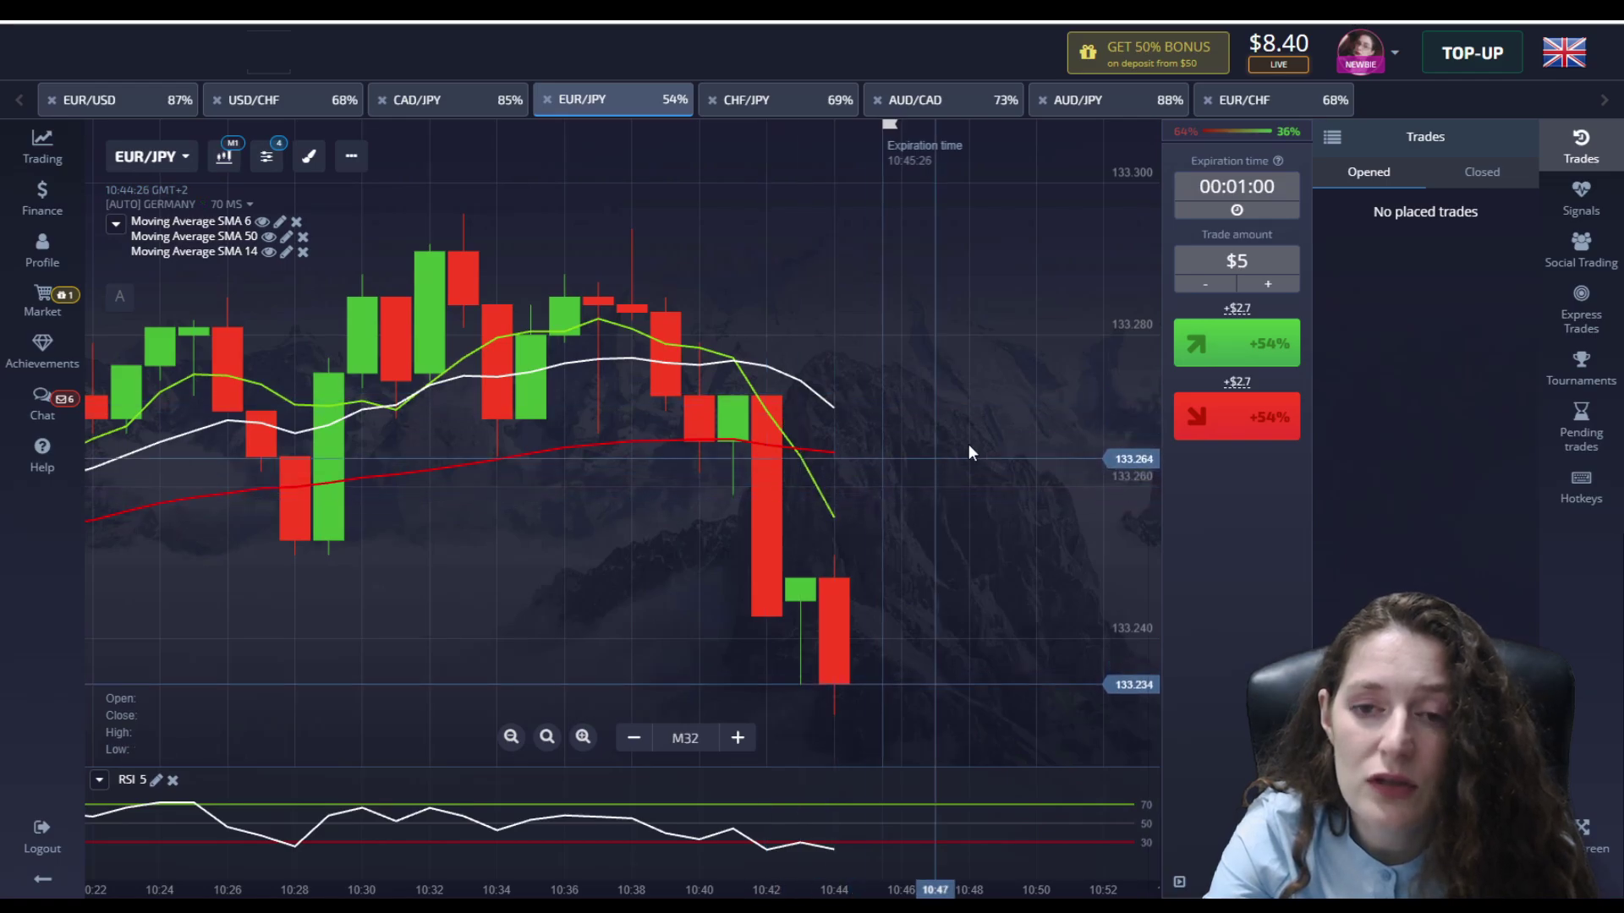
# - Enter $8 as the EUR/JPY trade amount, giving a $4.32 payout at 54%
pyautogui.click(1236, 261)
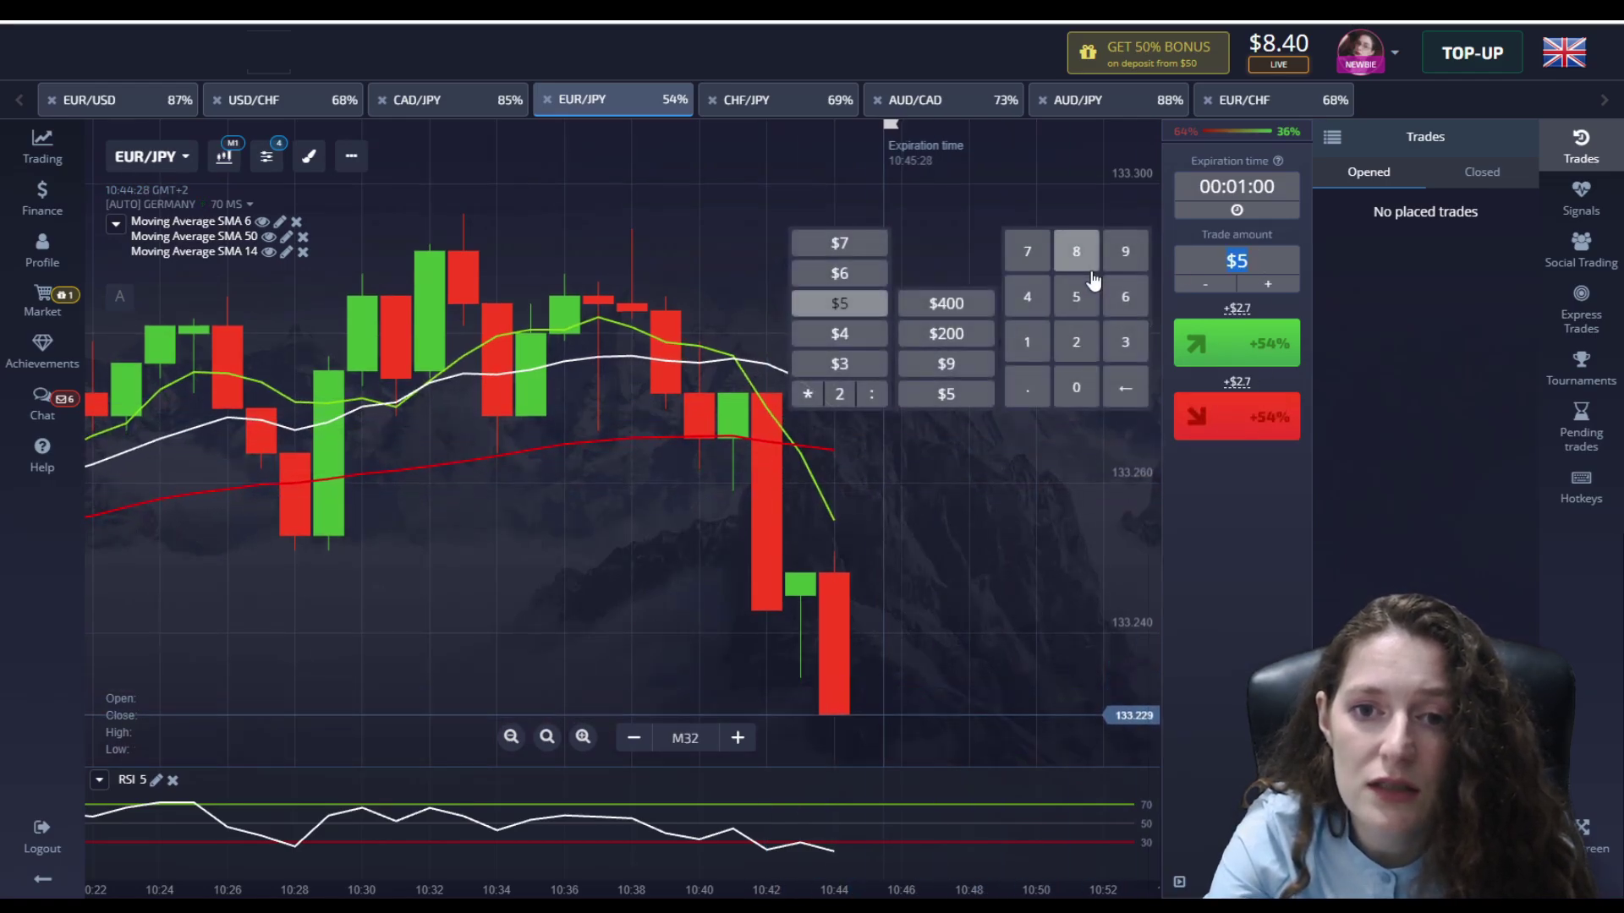
pyautogui.click(1091, 277)
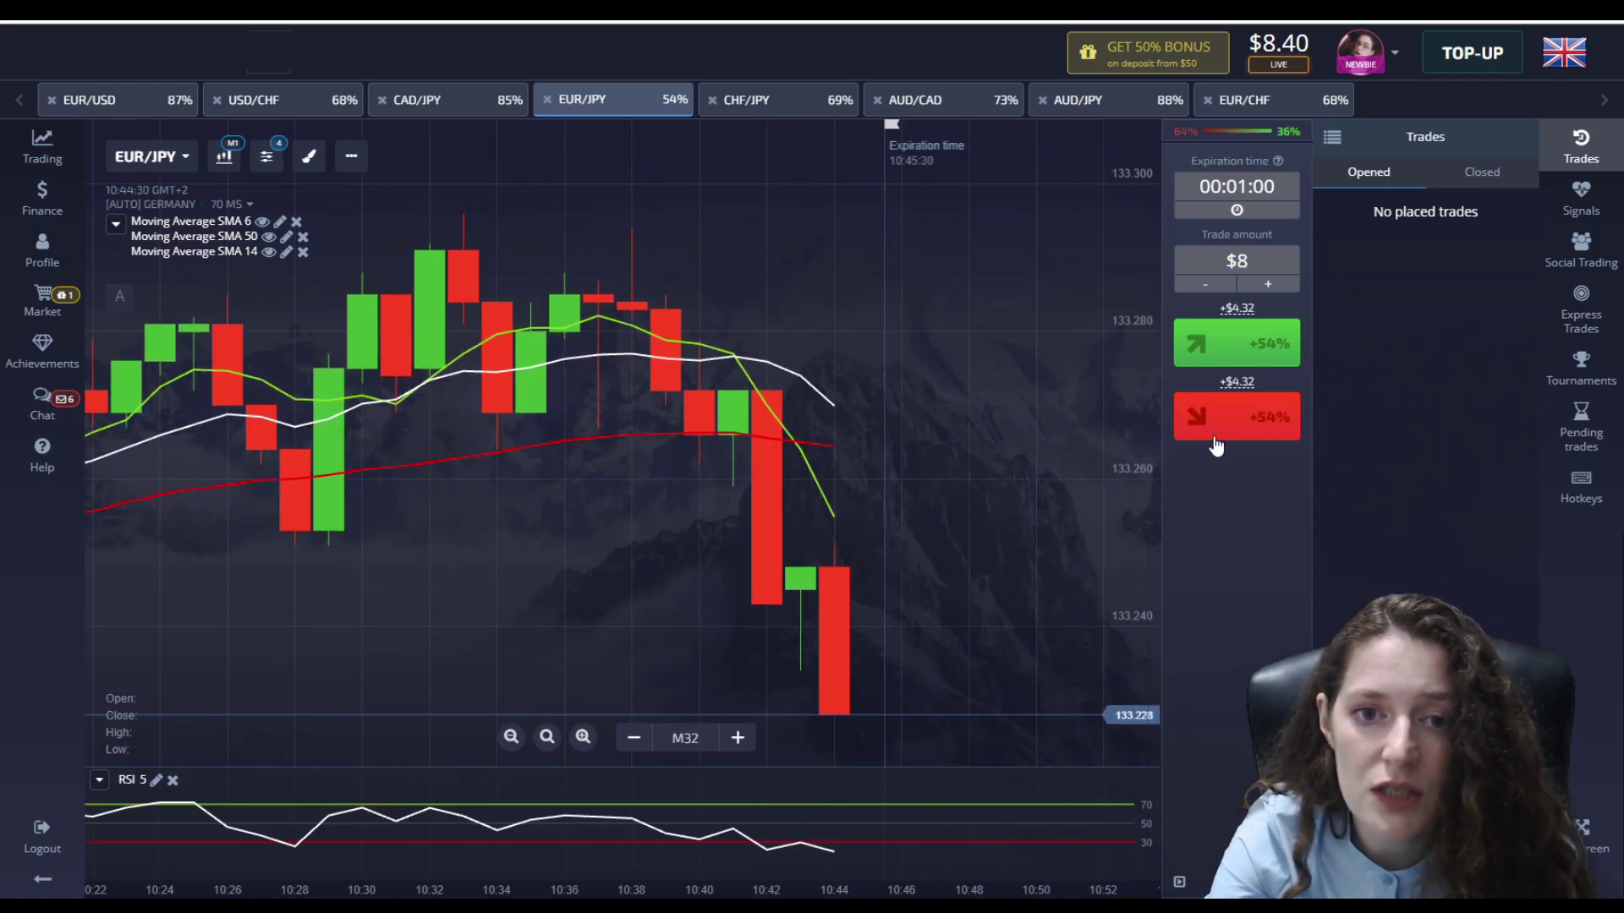
pyautogui.scroll(-6, 830, 569)
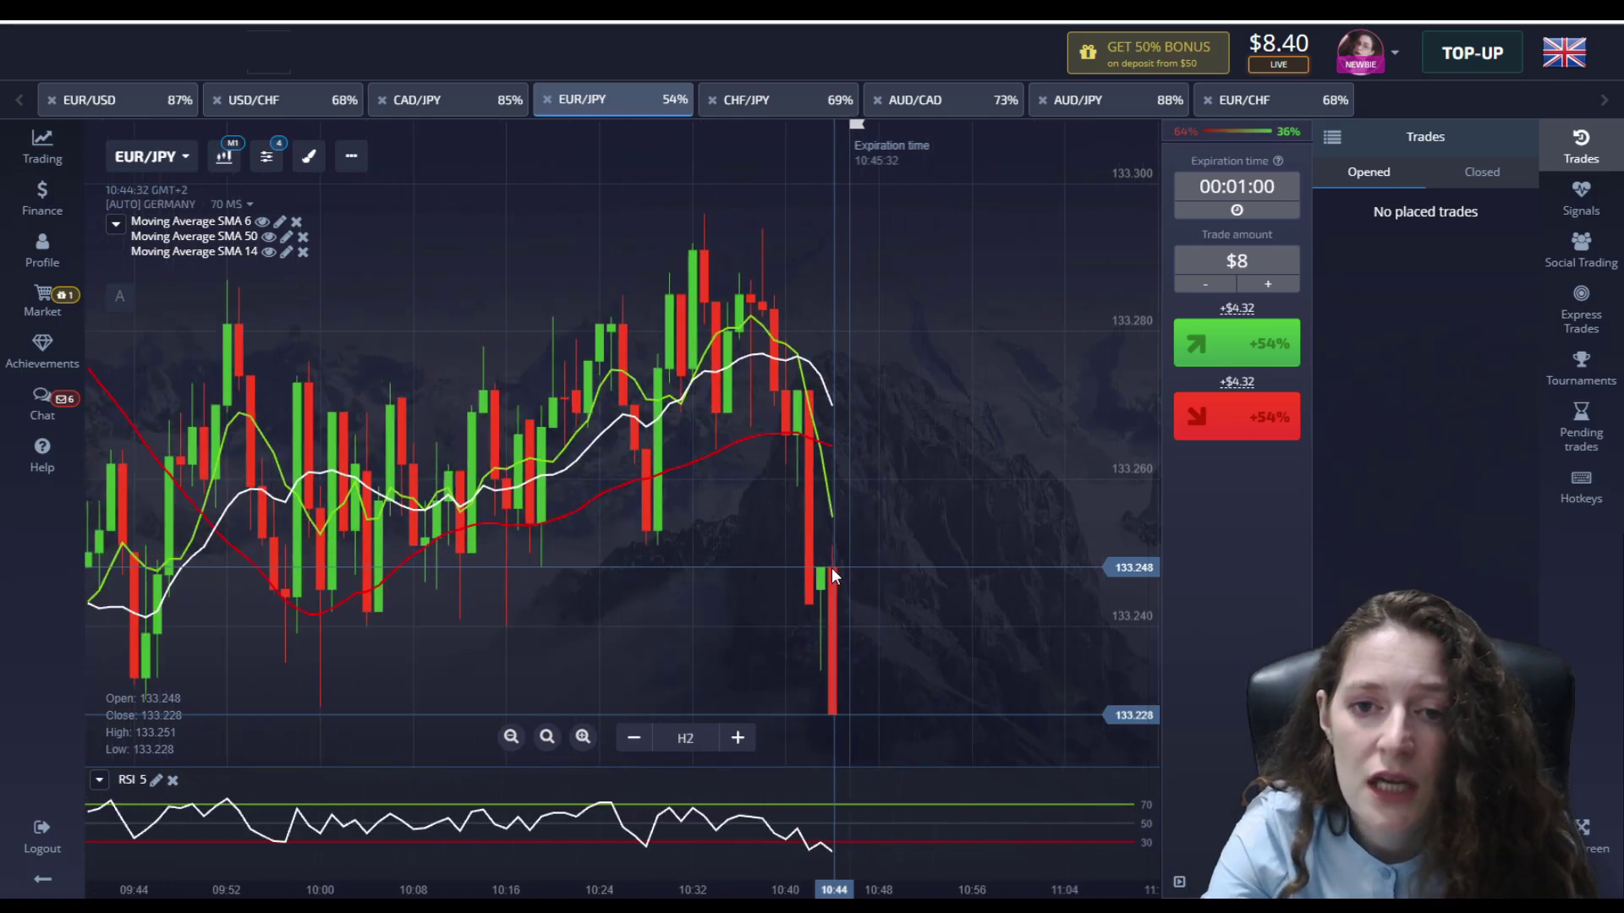
pyautogui.scroll(6, 891, 592)
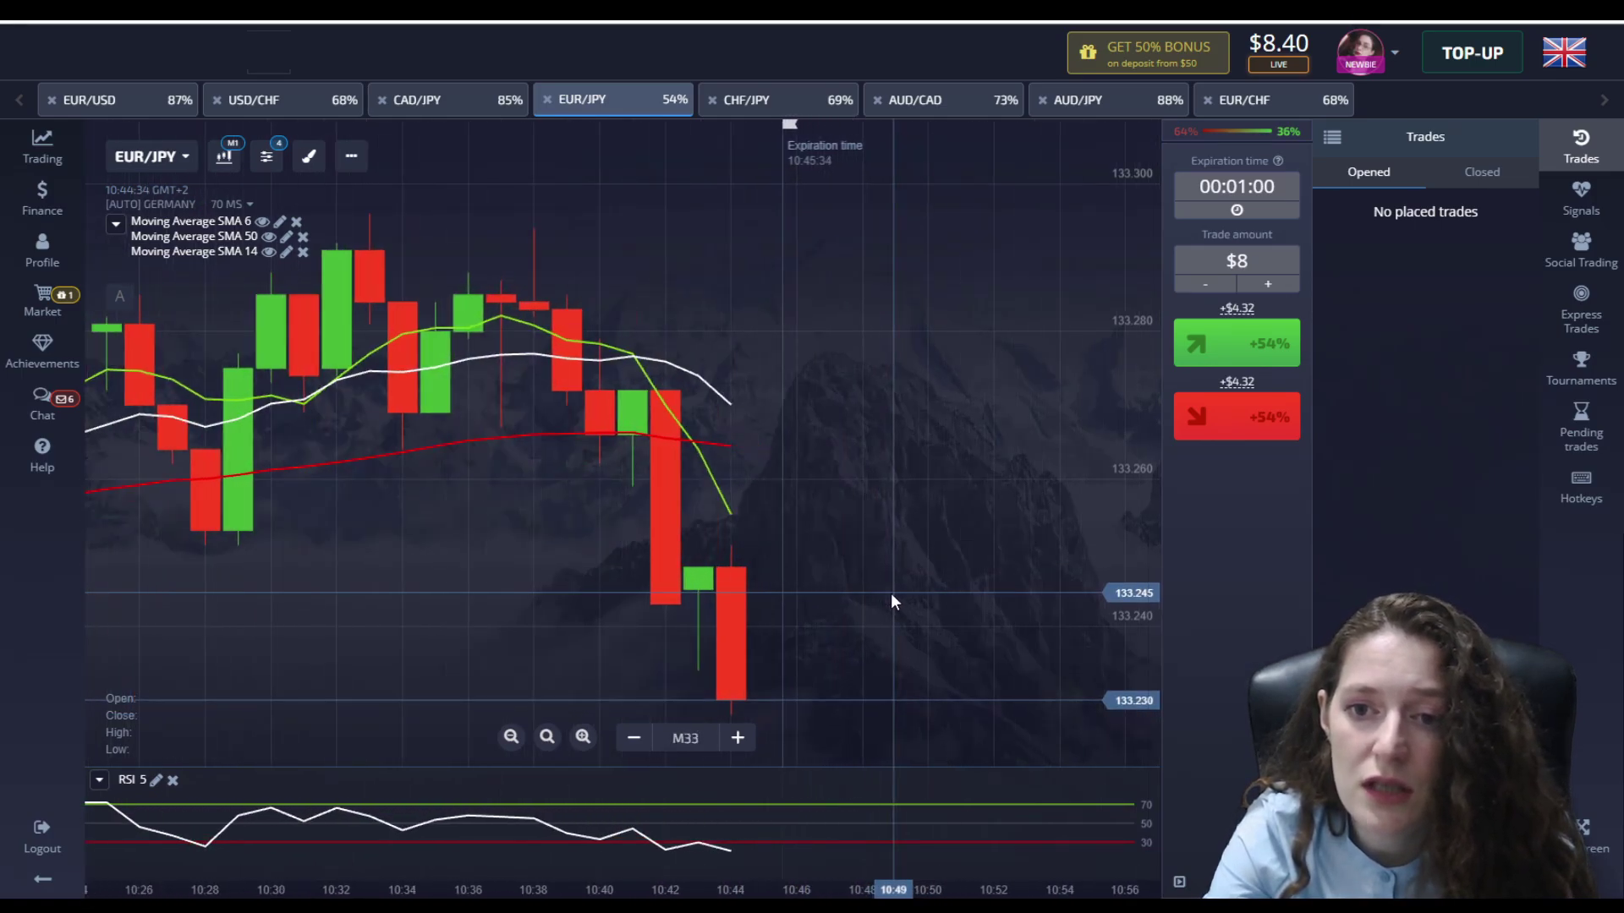
# - Place an $8 one-minute Lower trade on CHF/JPY, which wins to $13.92
pyautogui.click(761, 102)
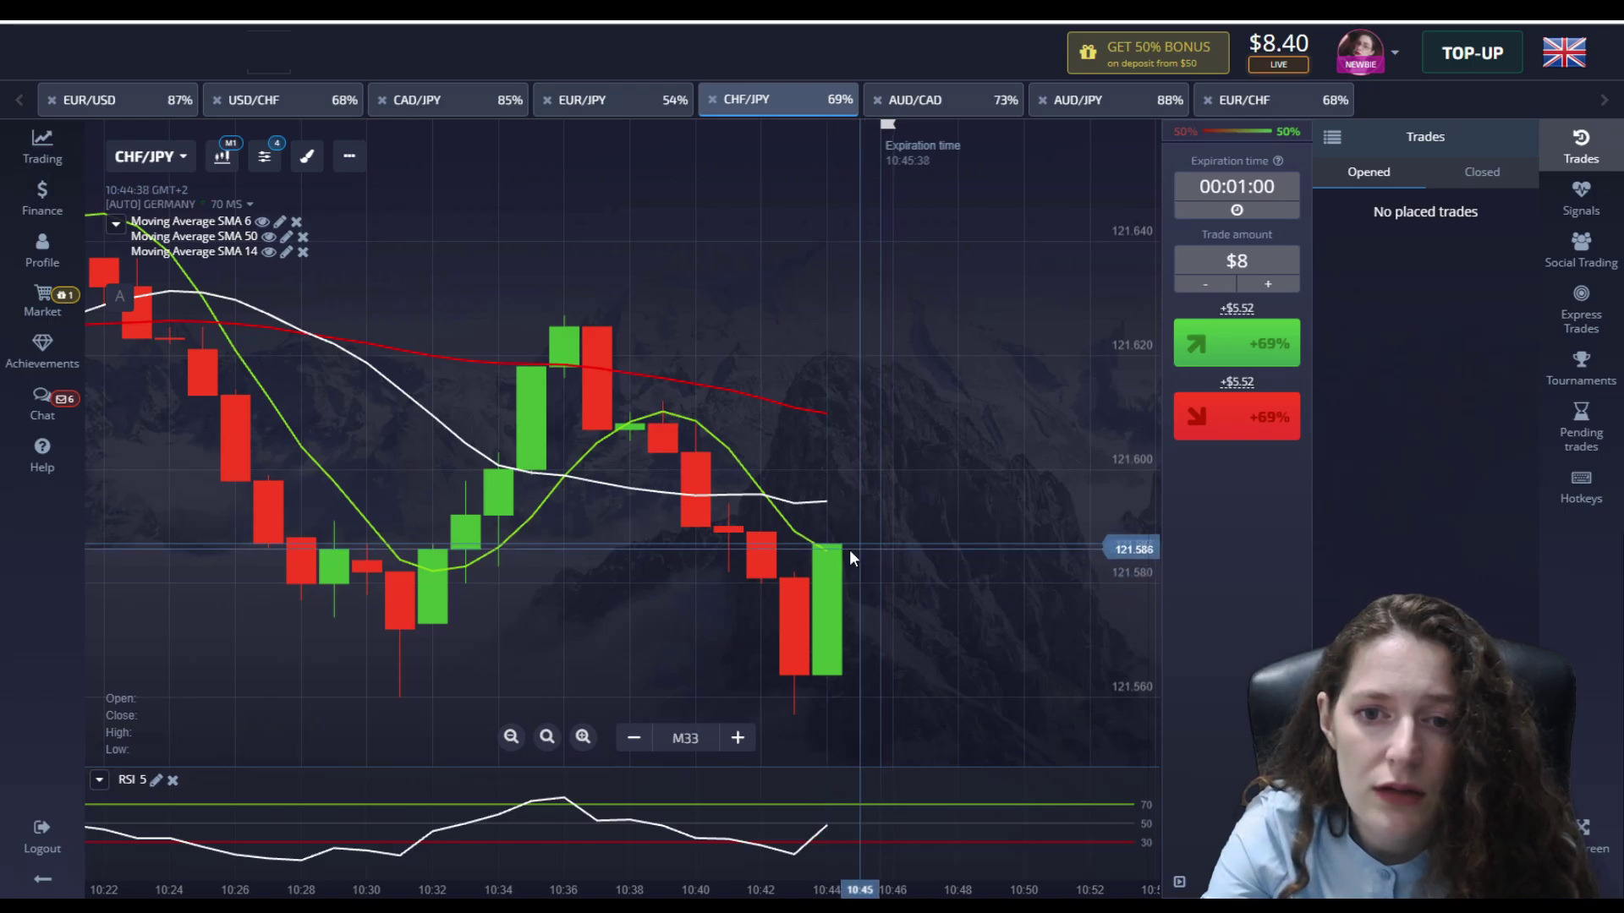
pyautogui.click(1245, 424)
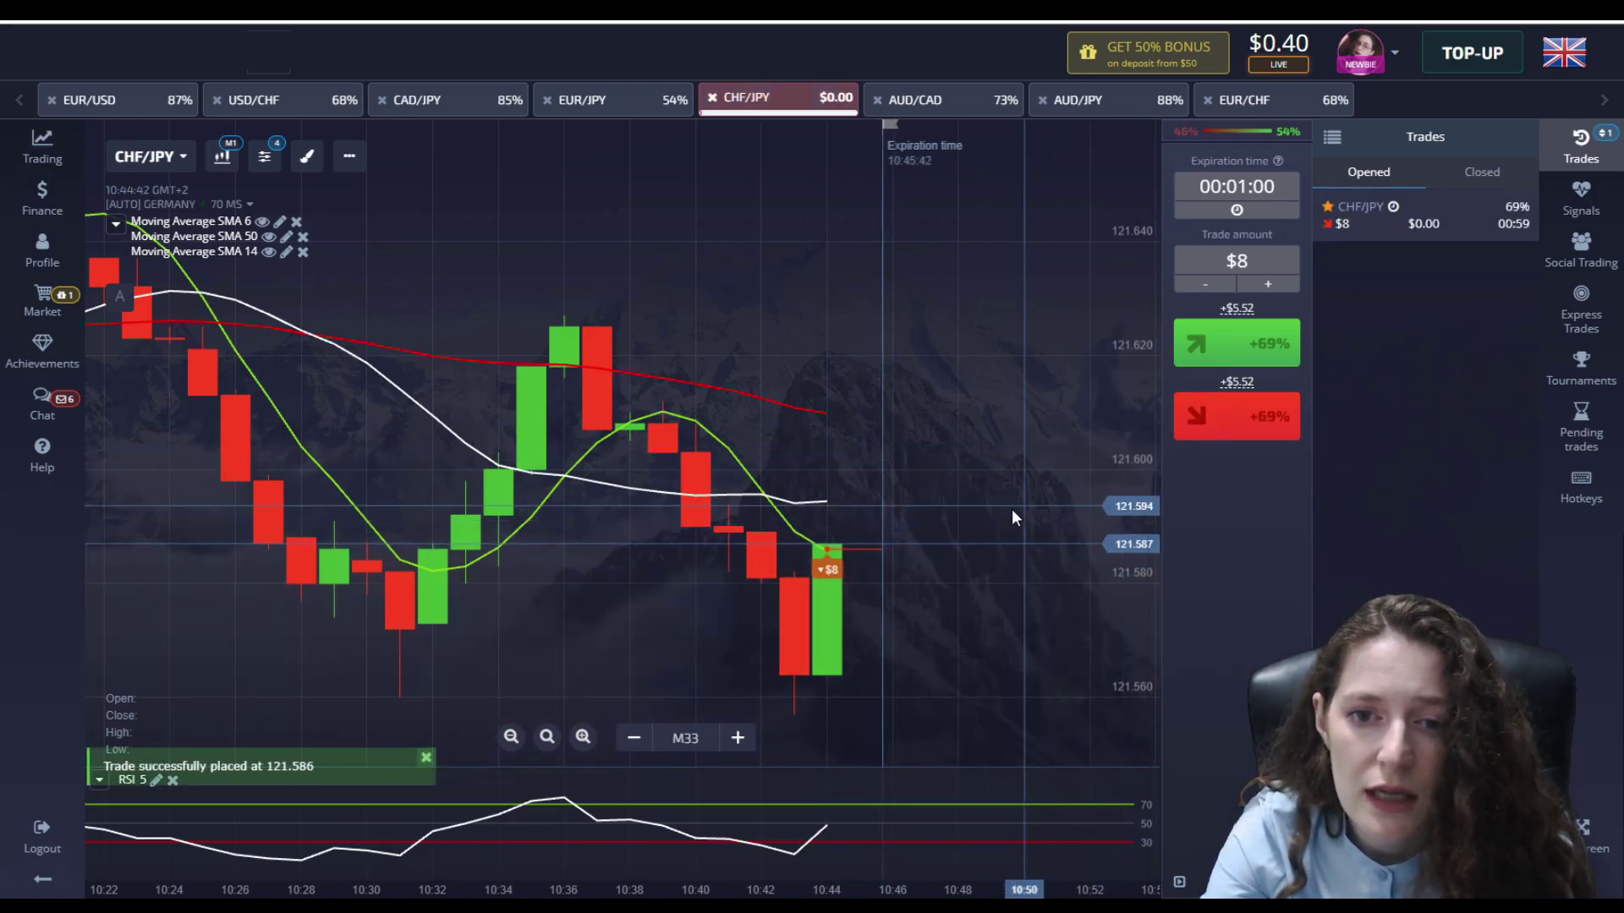
pyautogui.scroll(1, 944, 531)
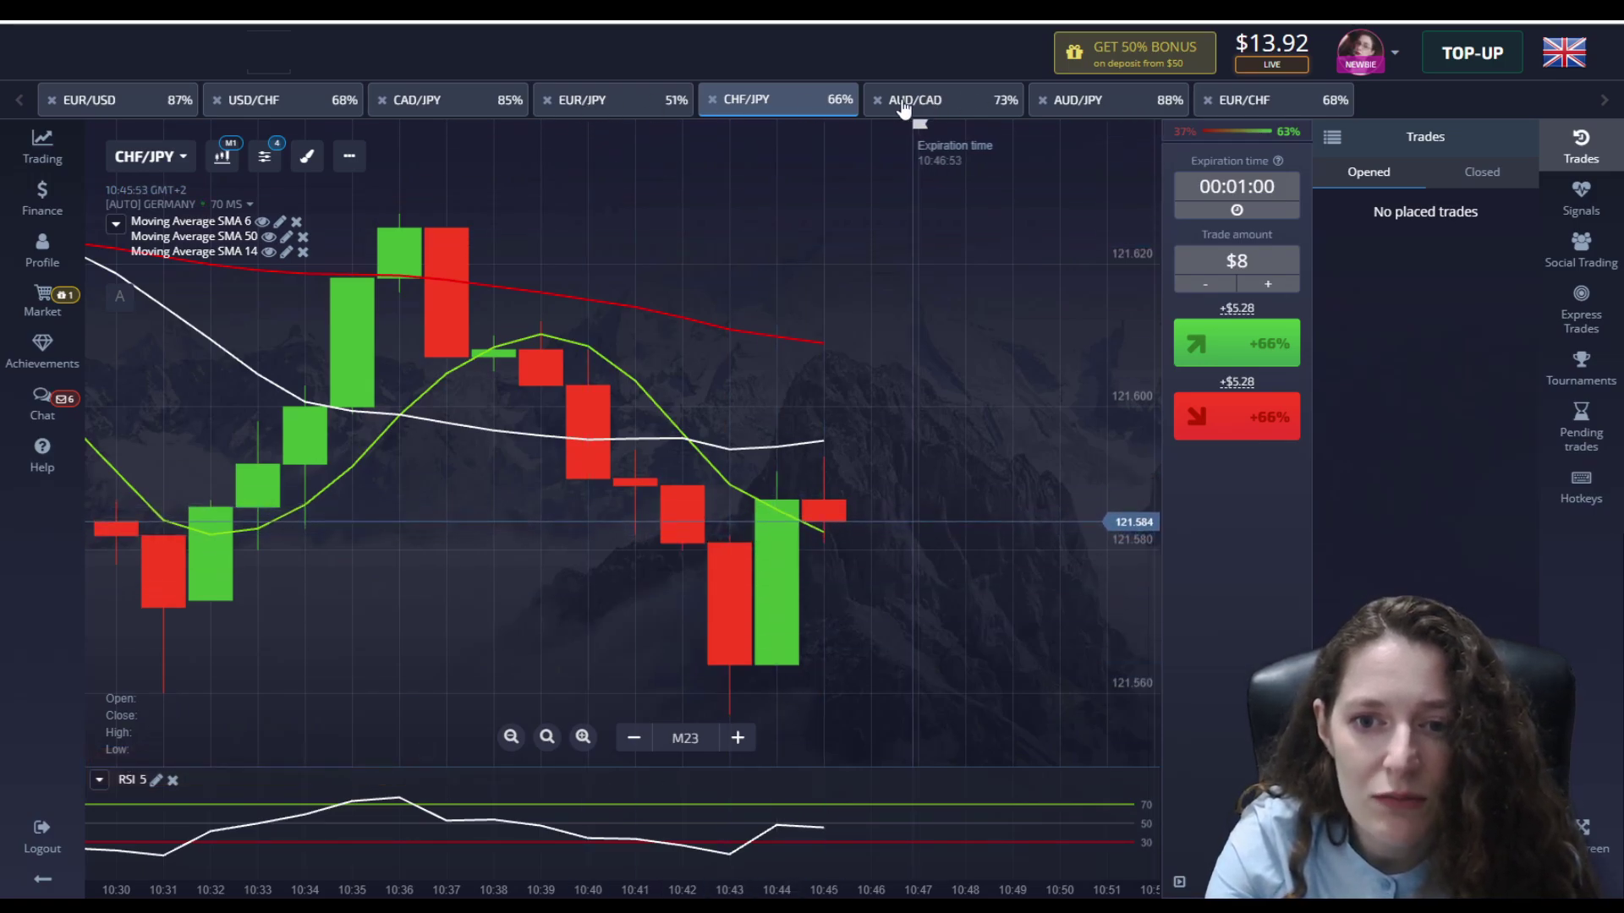
# - Close the EUR/JPY tab and place a $13.92 one-minute Lower trade on AUD/CAD
pyautogui.click(547, 101)
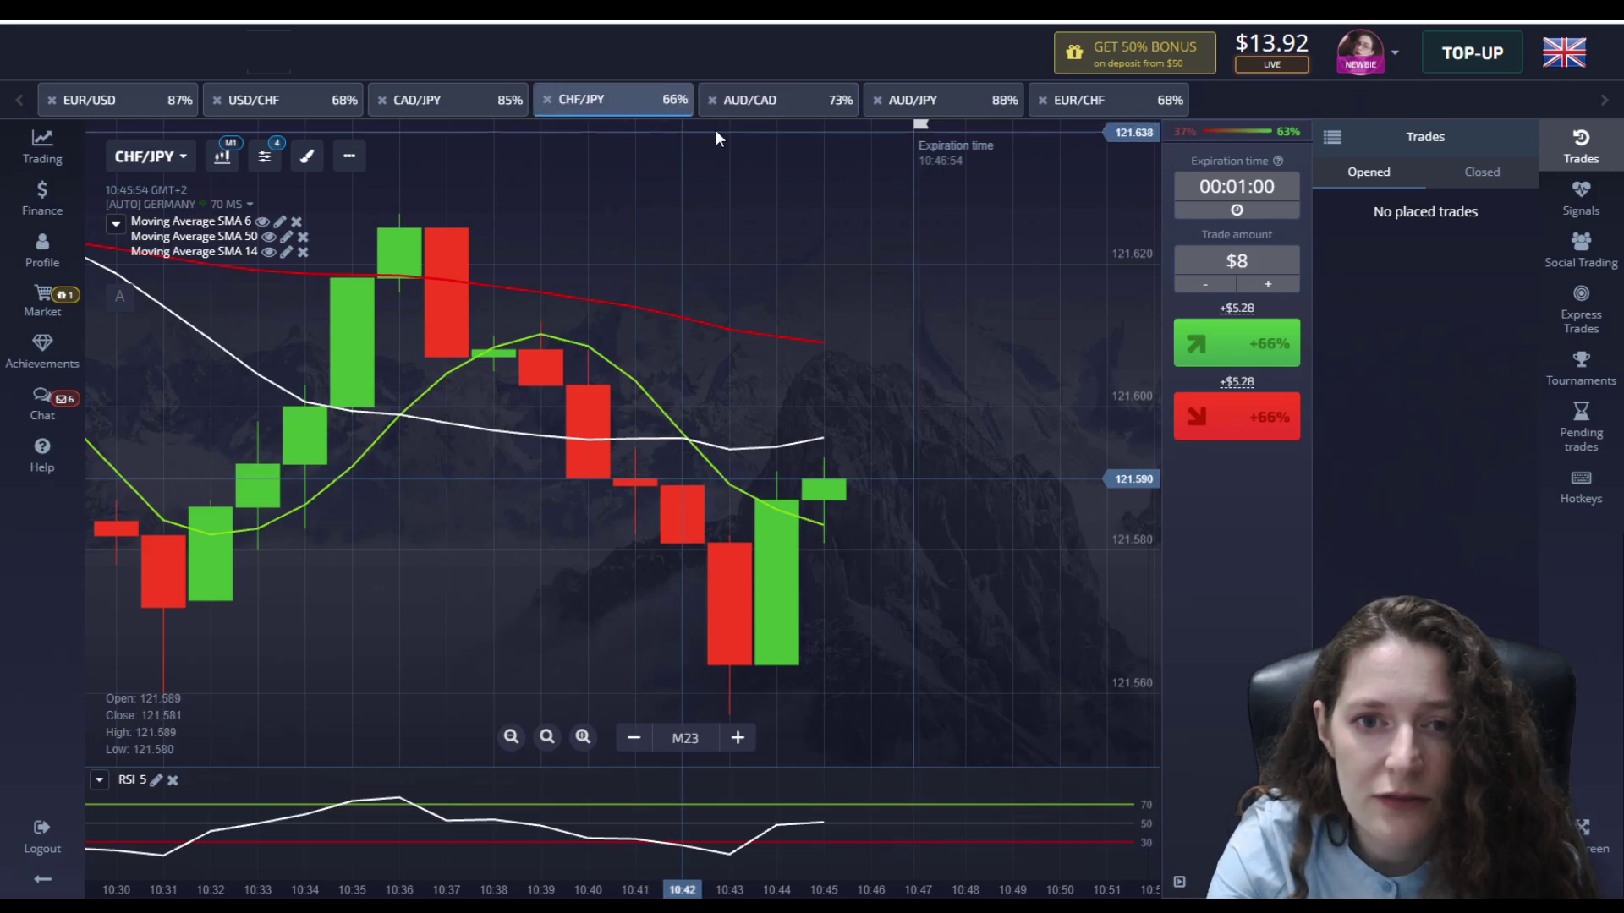
pyautogui.click(749, 101)
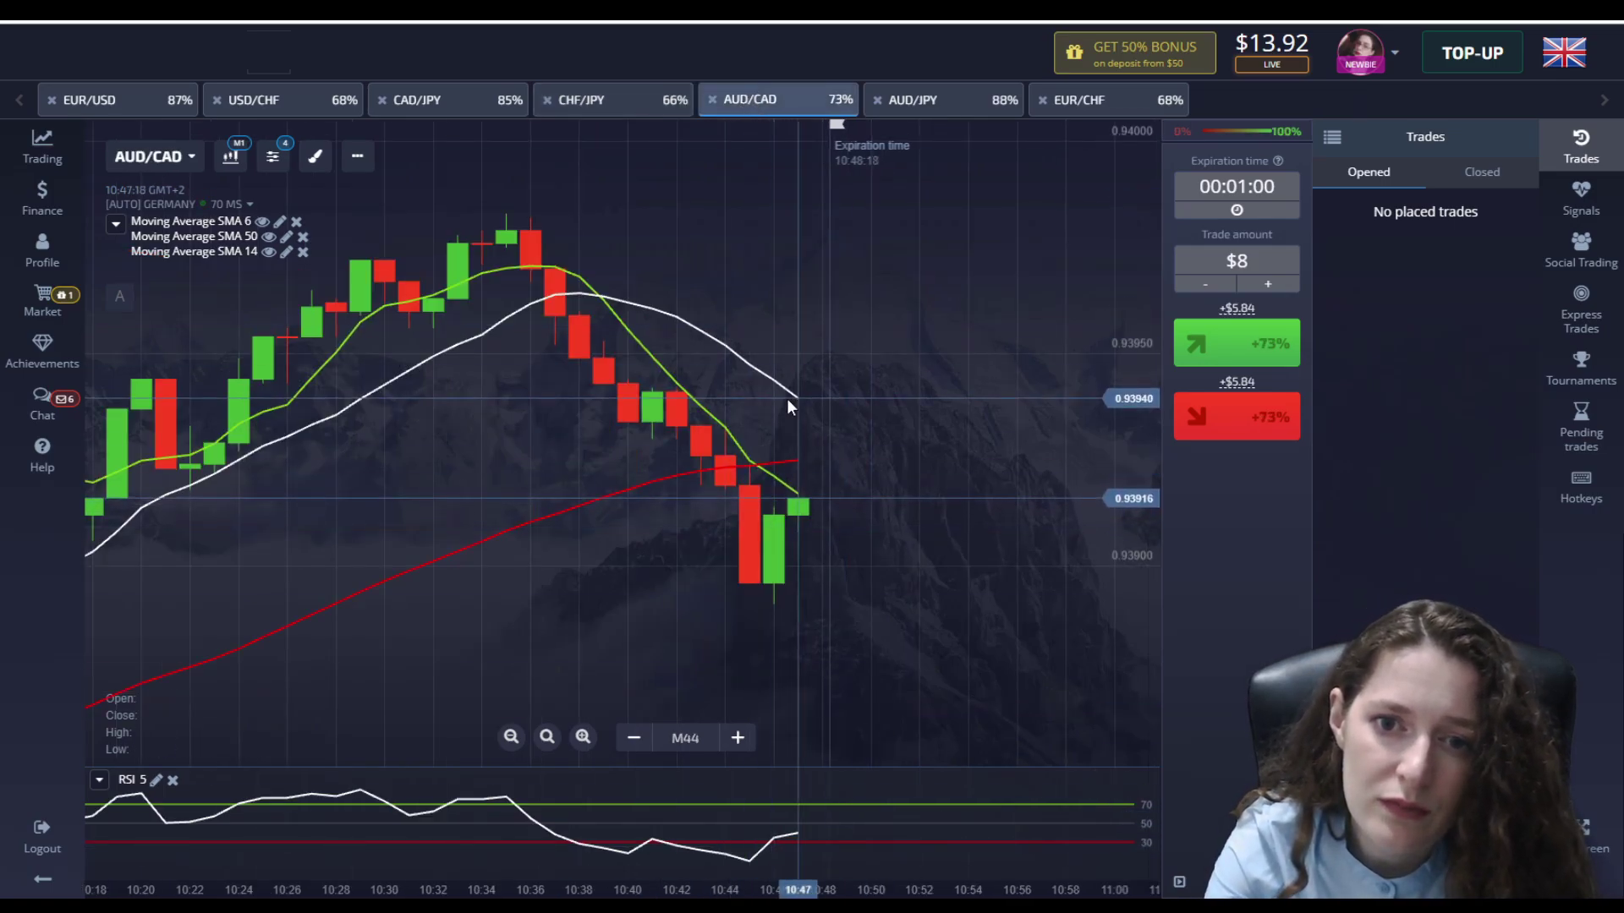
pyautogui.click(1271, 255)
pyautogui.write('13.92')
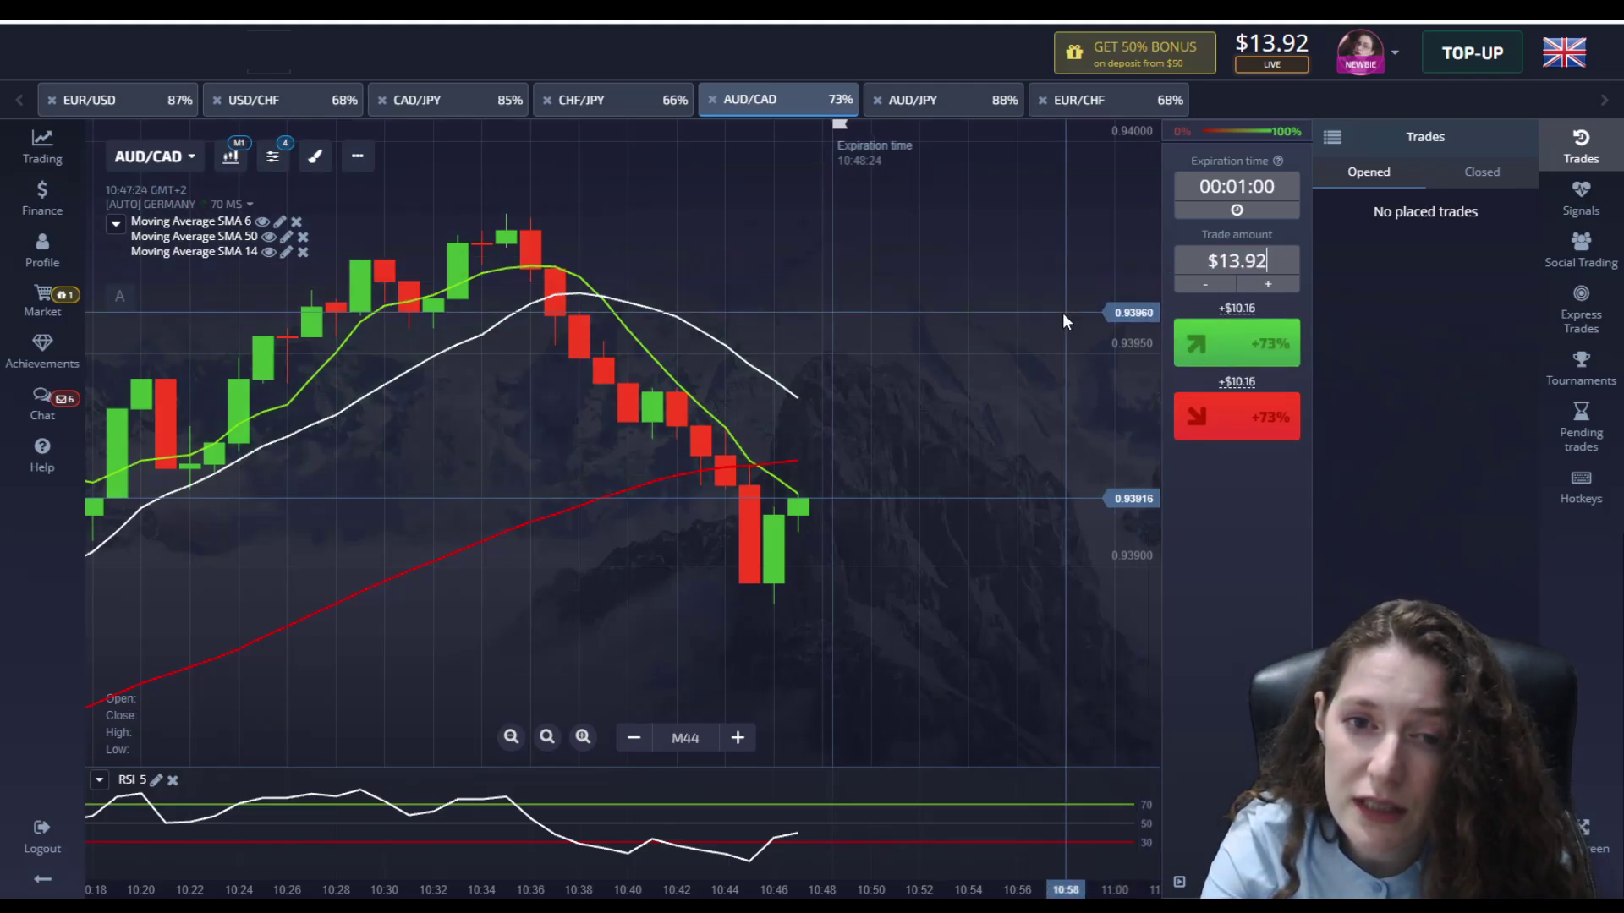
pyautogui.click(1258, 430)
pyautogui.scroll(2, 979, 535)
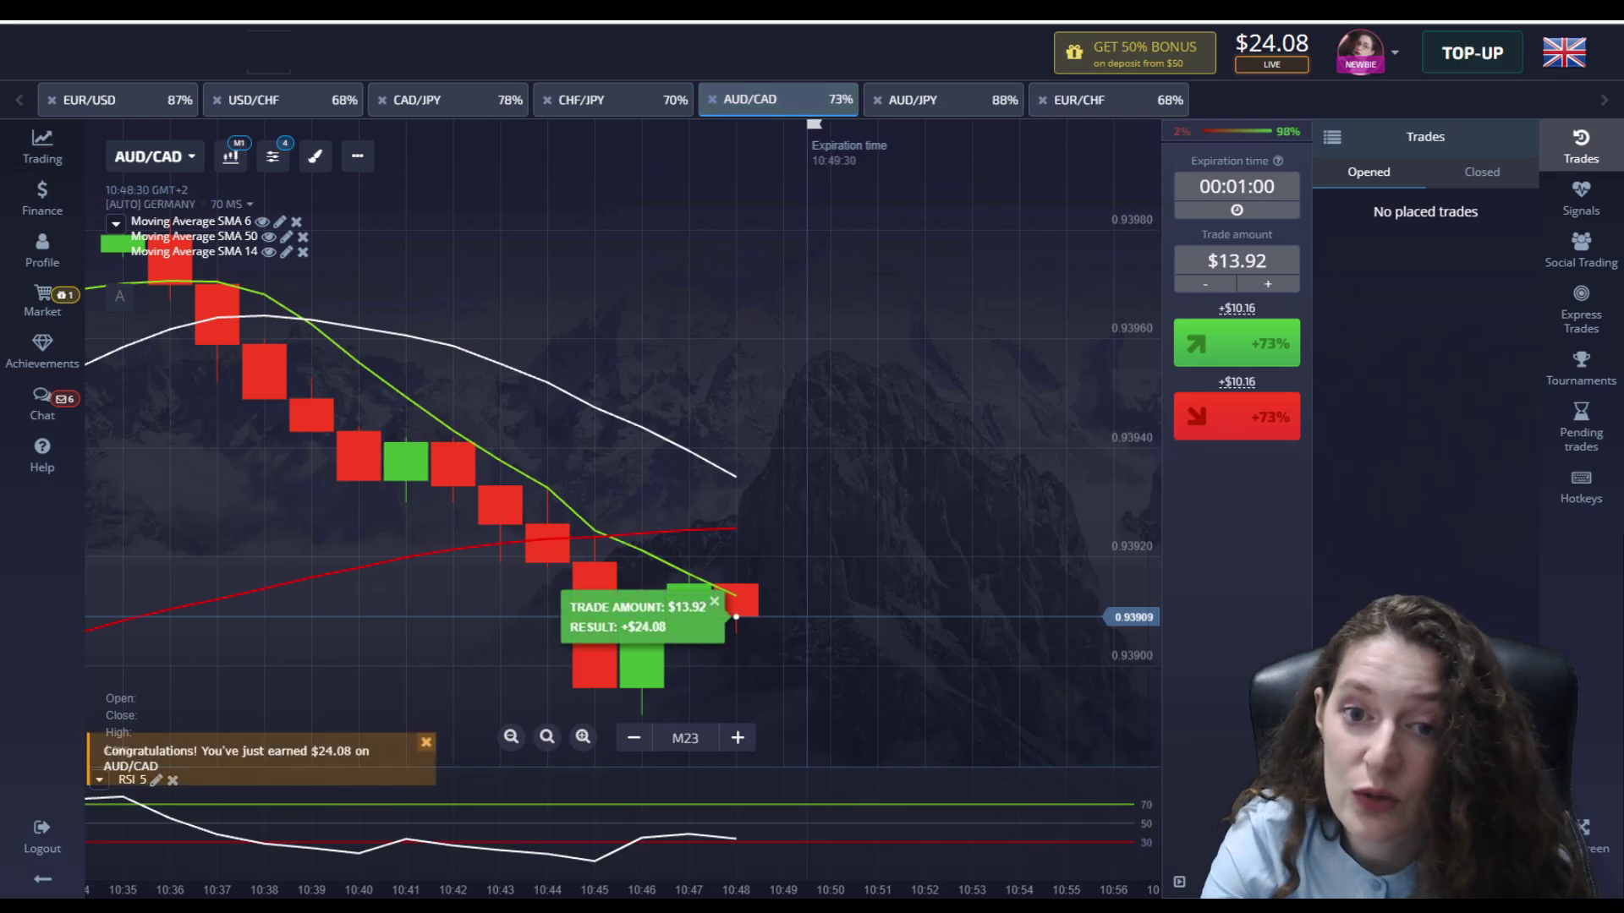
# - Dismiss the win summary and cycle through EUR/USD, USD/CHF, CAD/JPY, CHF/JPY and AUD/CAD charts
pyautogui.click(714, 601)
pyautogui.scroll(-5, 719, 596)
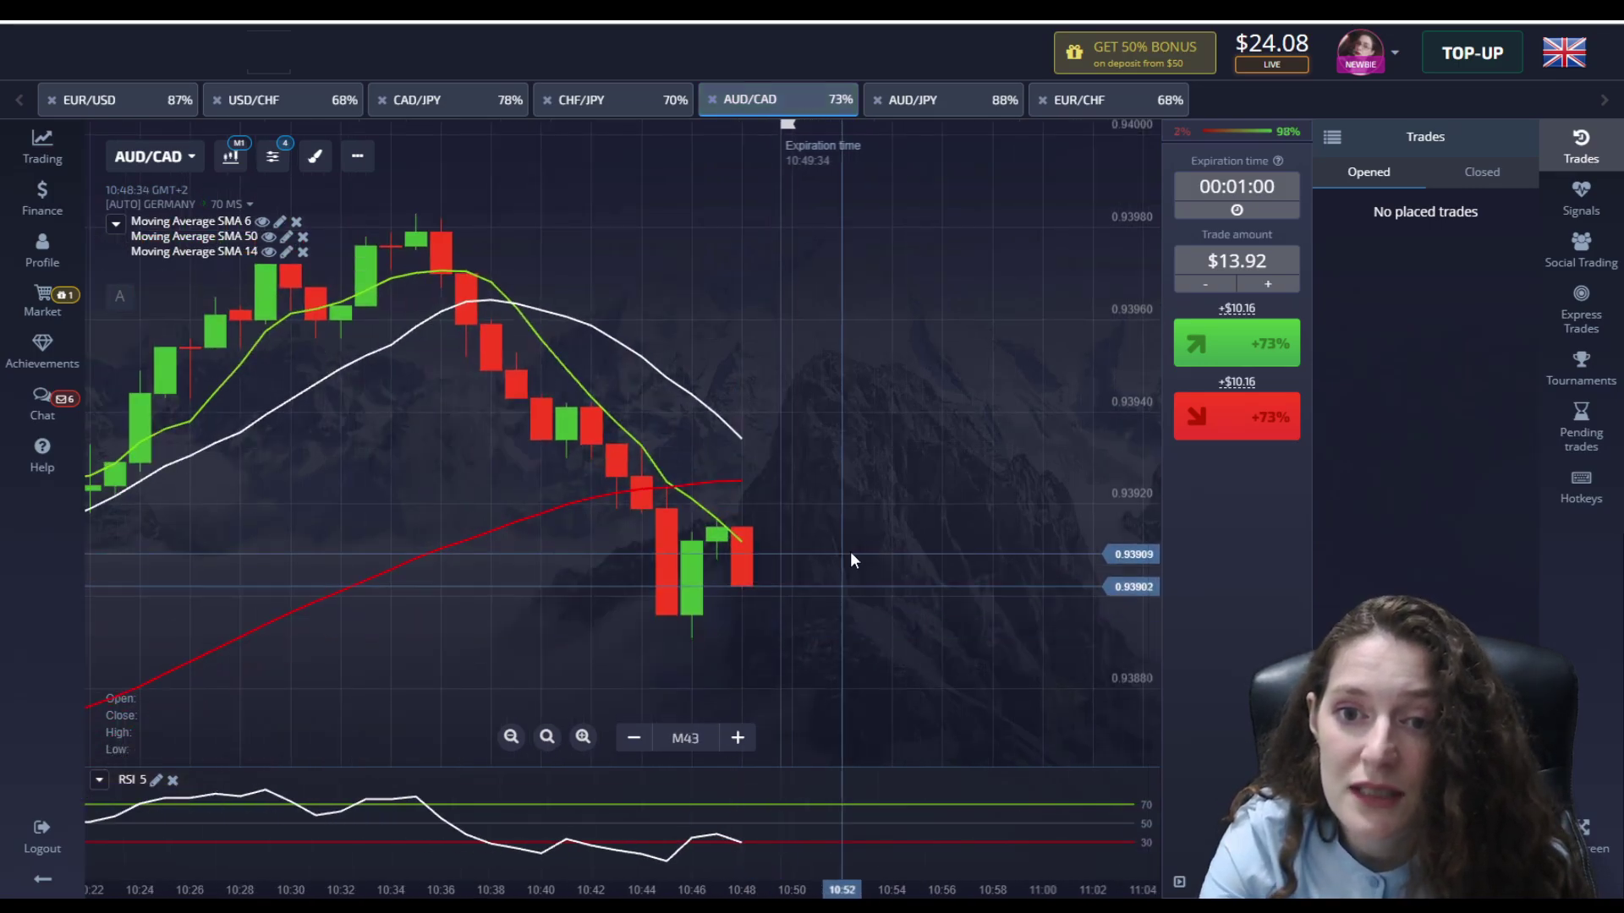
pyautogui.click(91, 102)
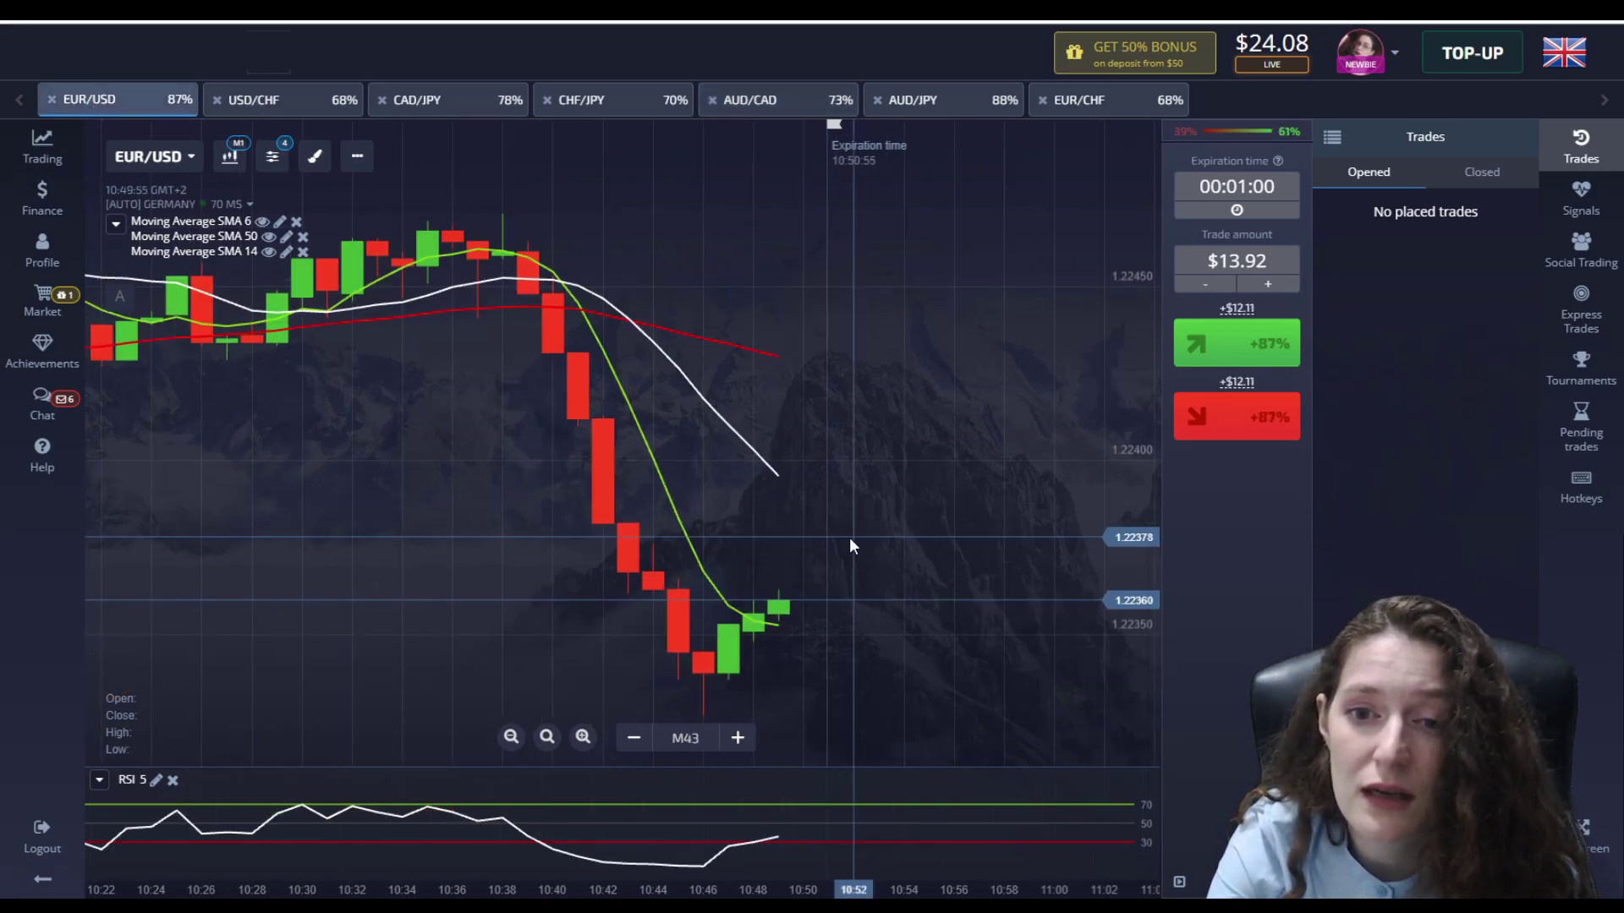
pyautogui.click(250, 103)
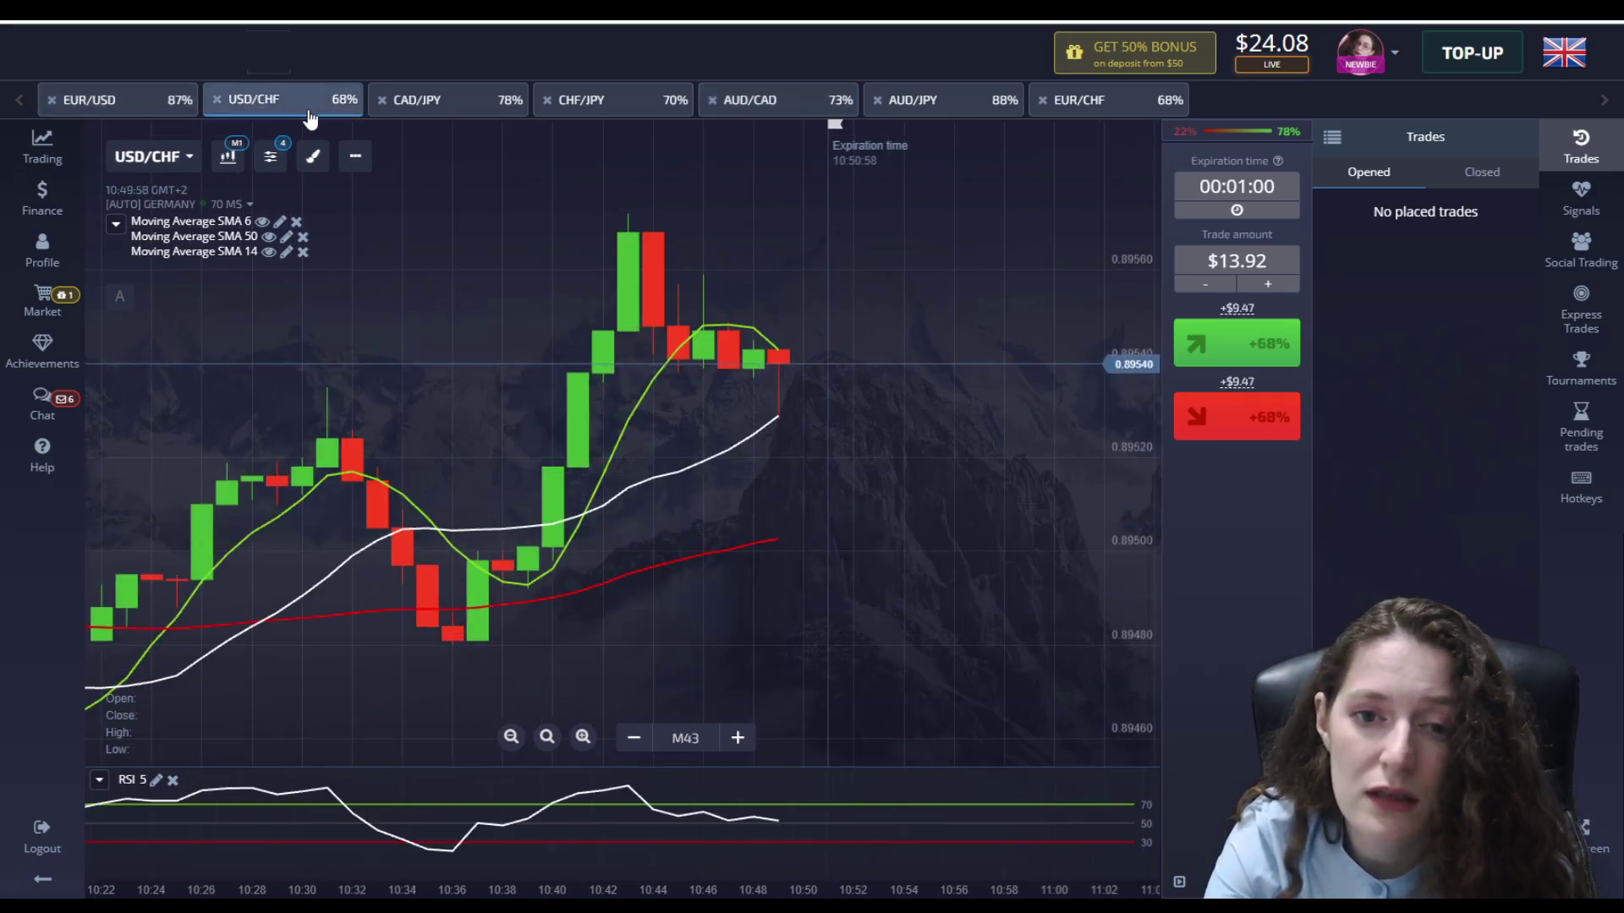
pyautogui.scroll(3, 900, 420)
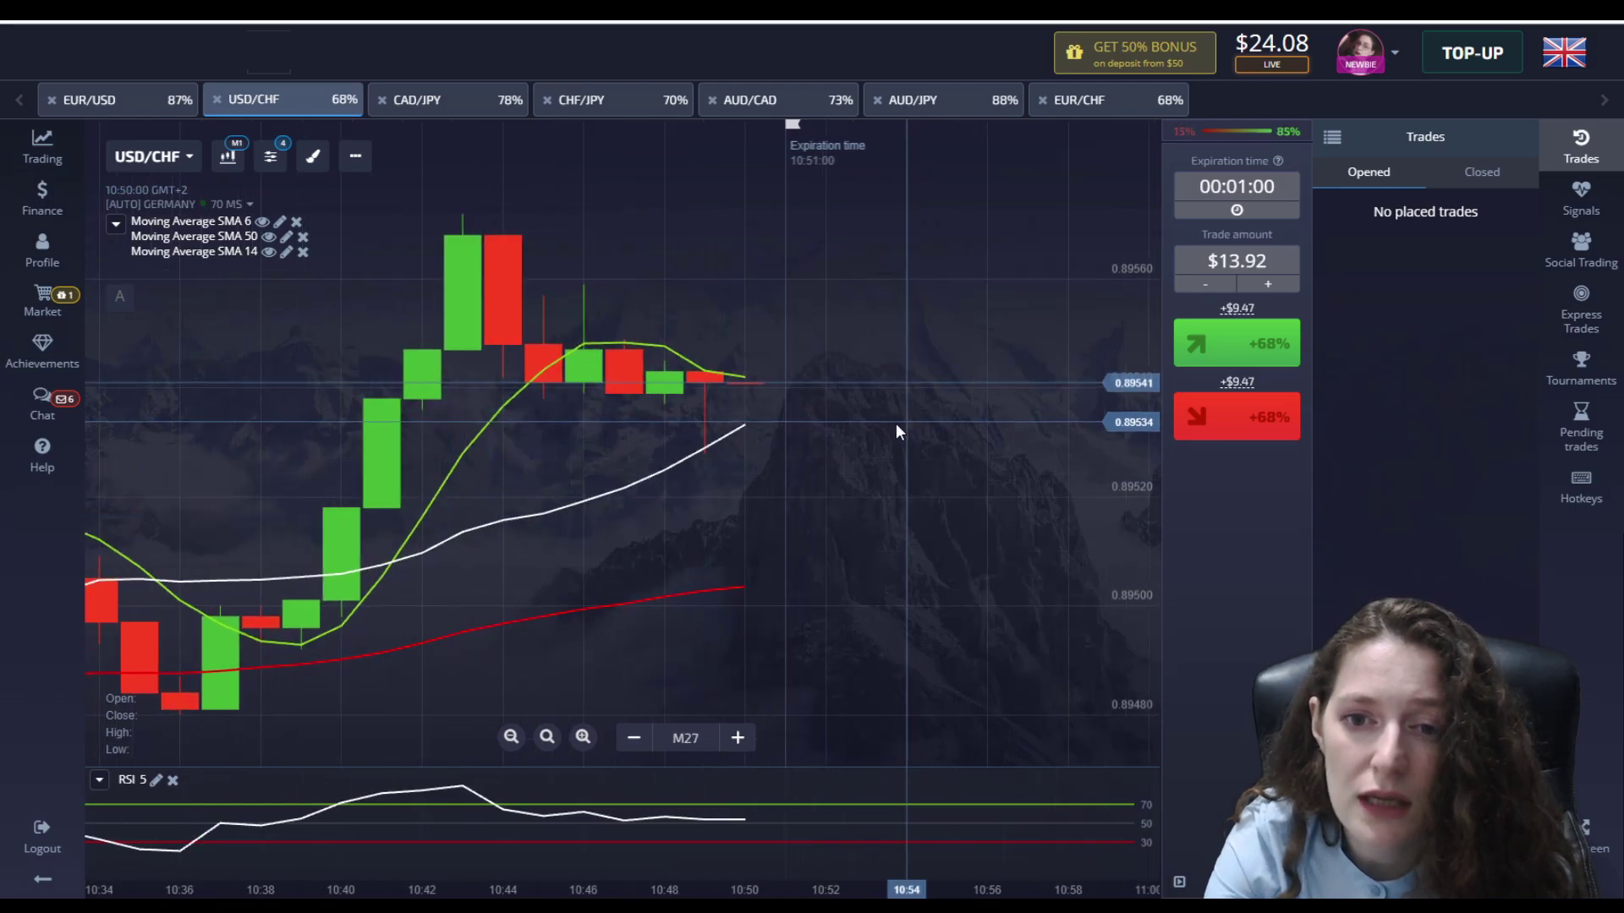
pyautogui.click(427, 102)
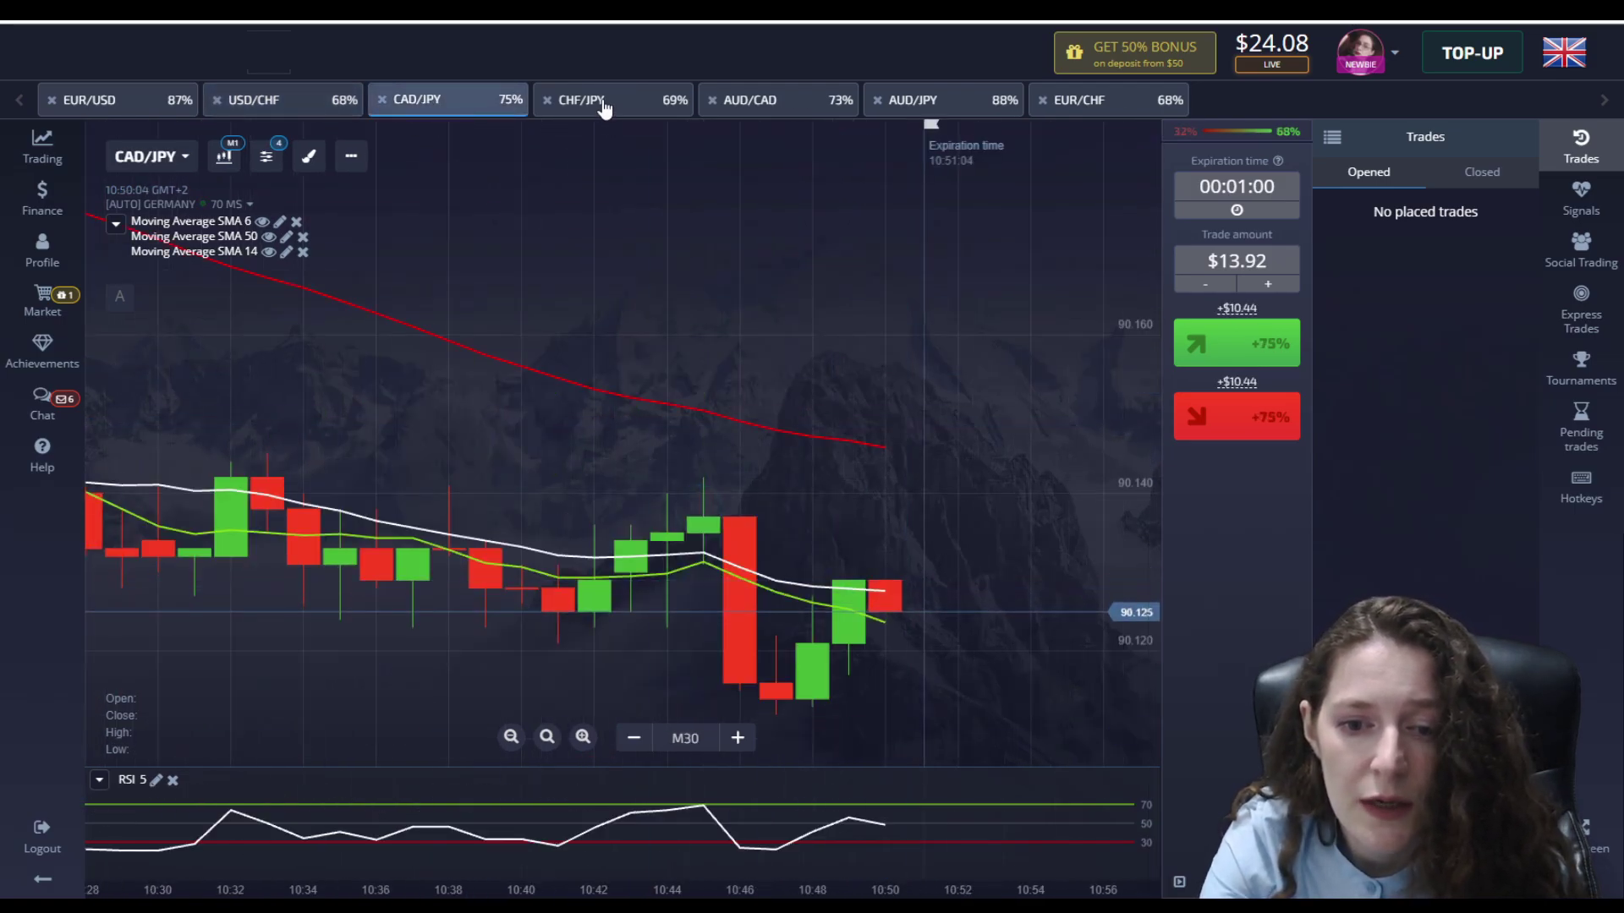
pyautogui.click(602, 110)
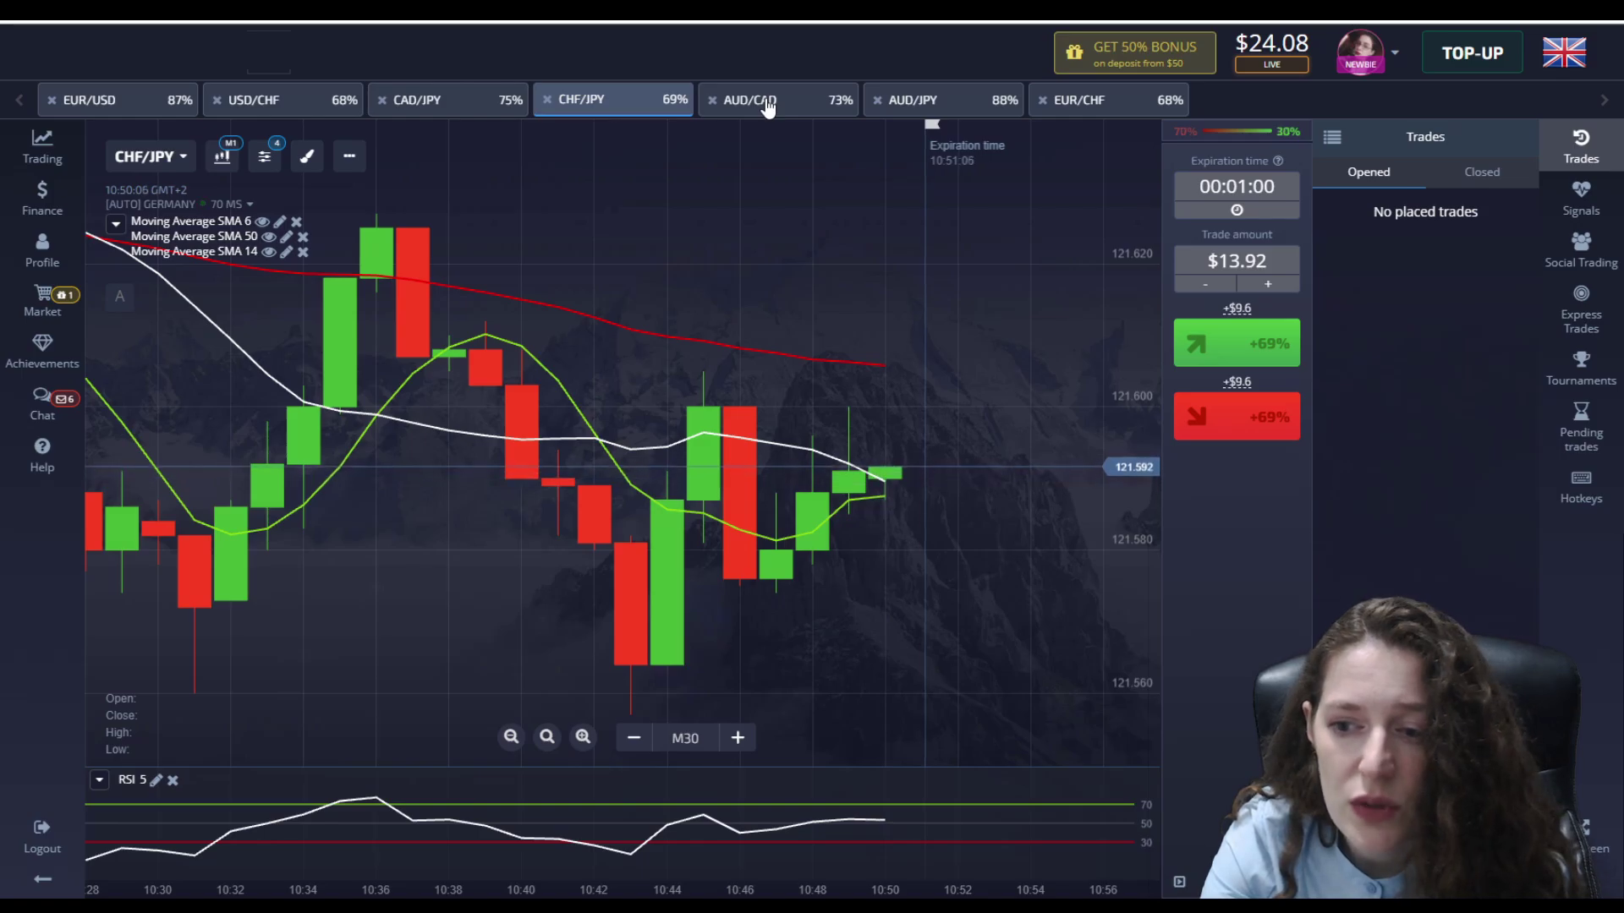
pyautogui.click(767, 103)
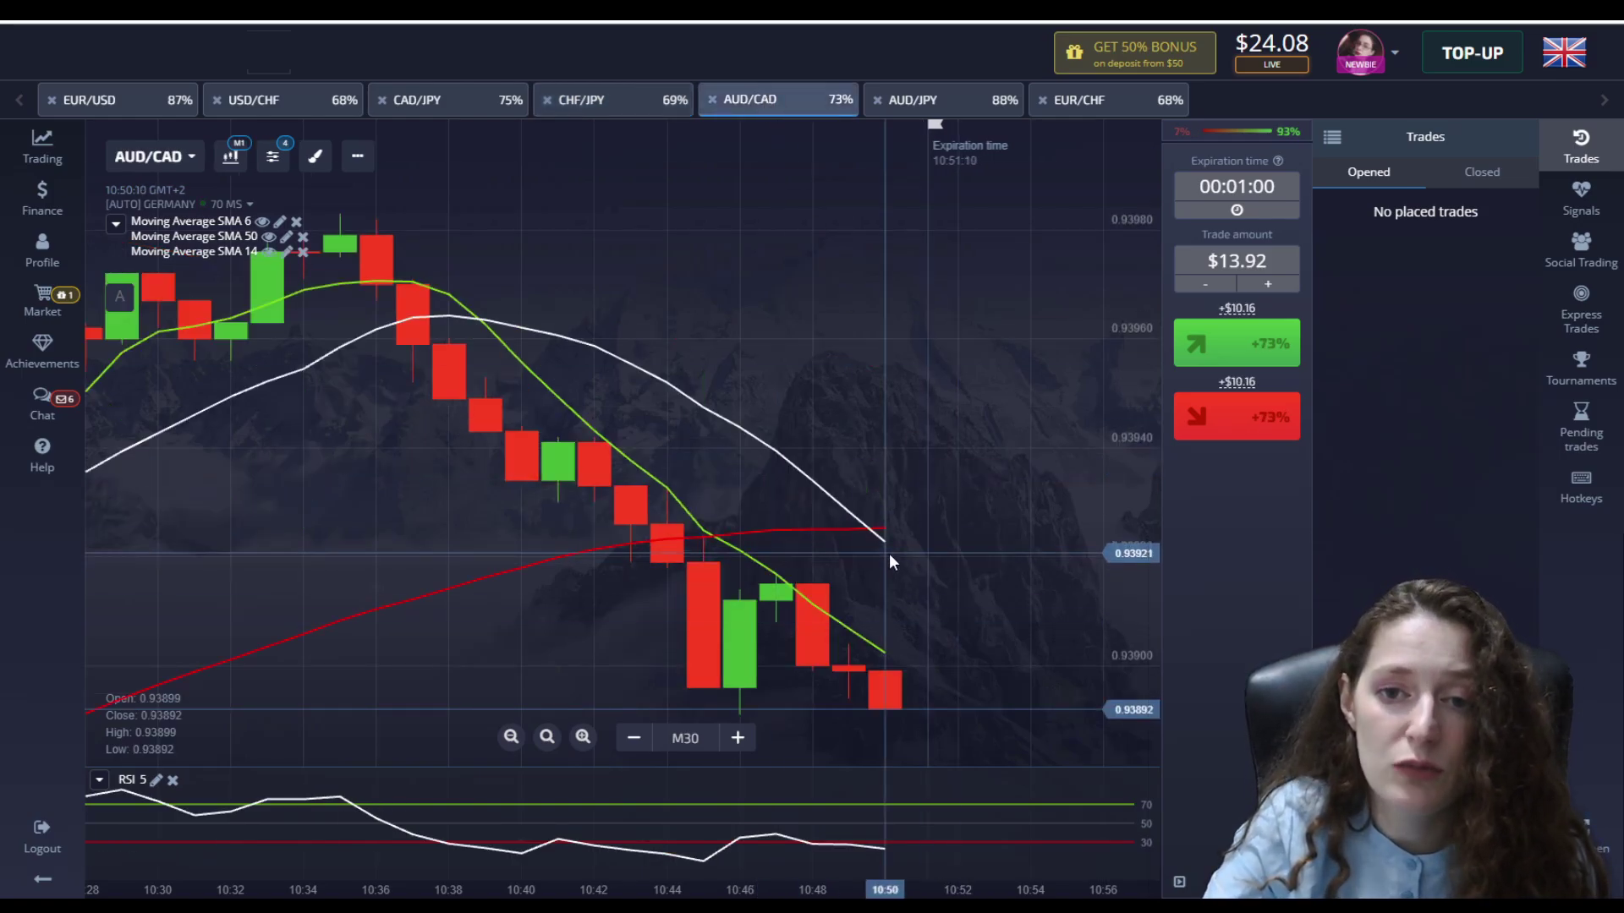
# - Set the trade amount to $24.08 and place a one-minute Lower trade on AUD/CAD
pyautogui.scroll(-3, 897, 552)
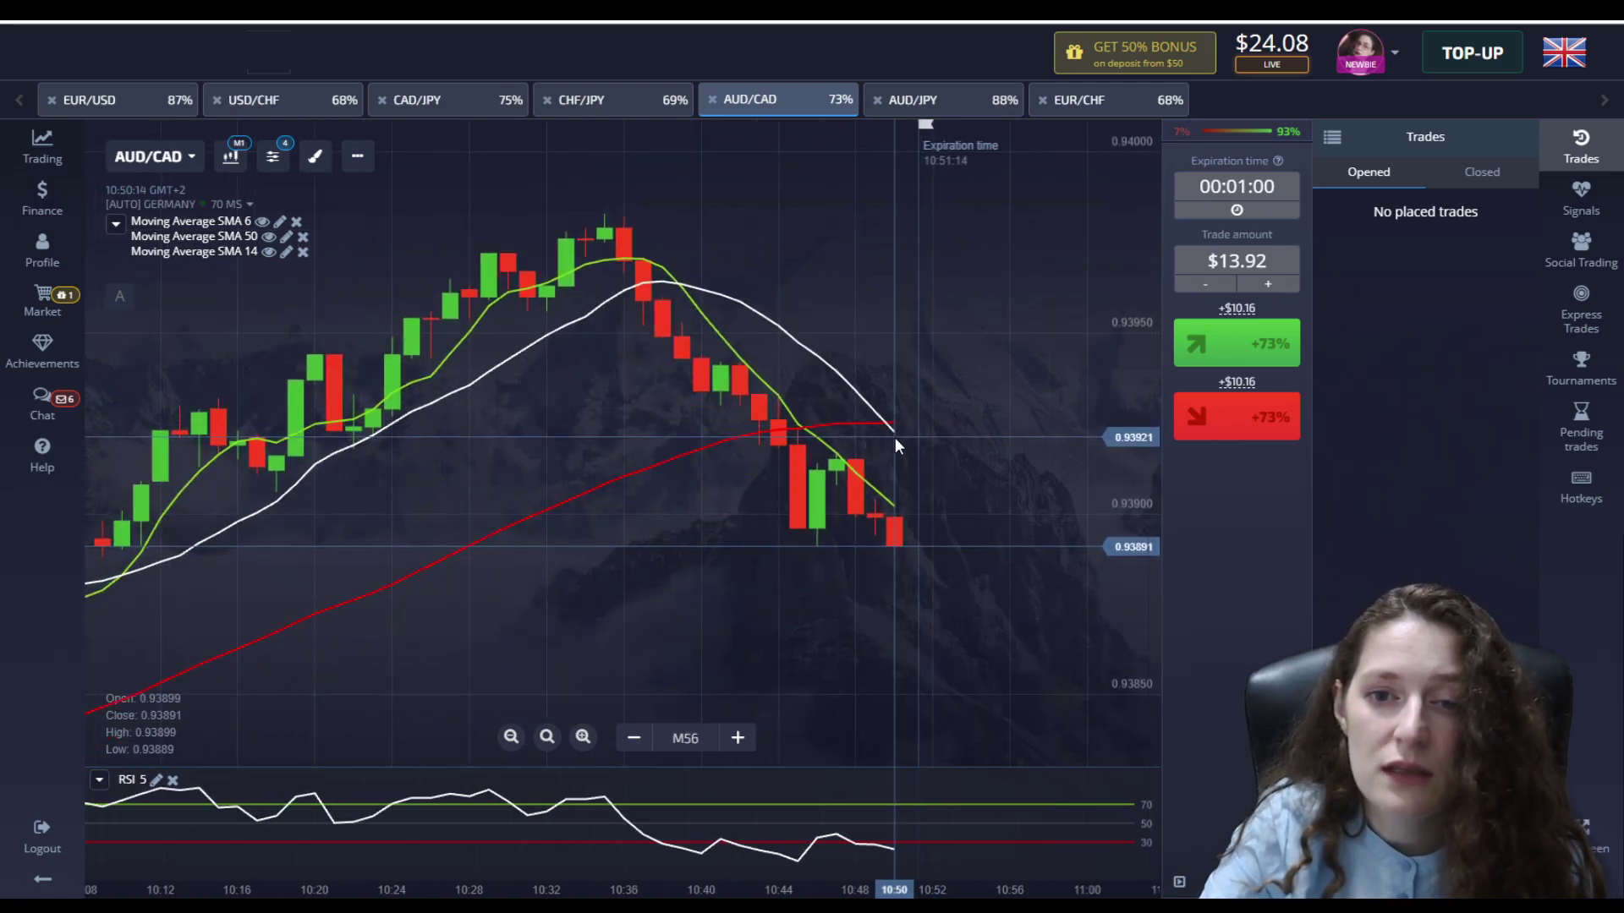
pyautogui.scroll(2, 894, 438)
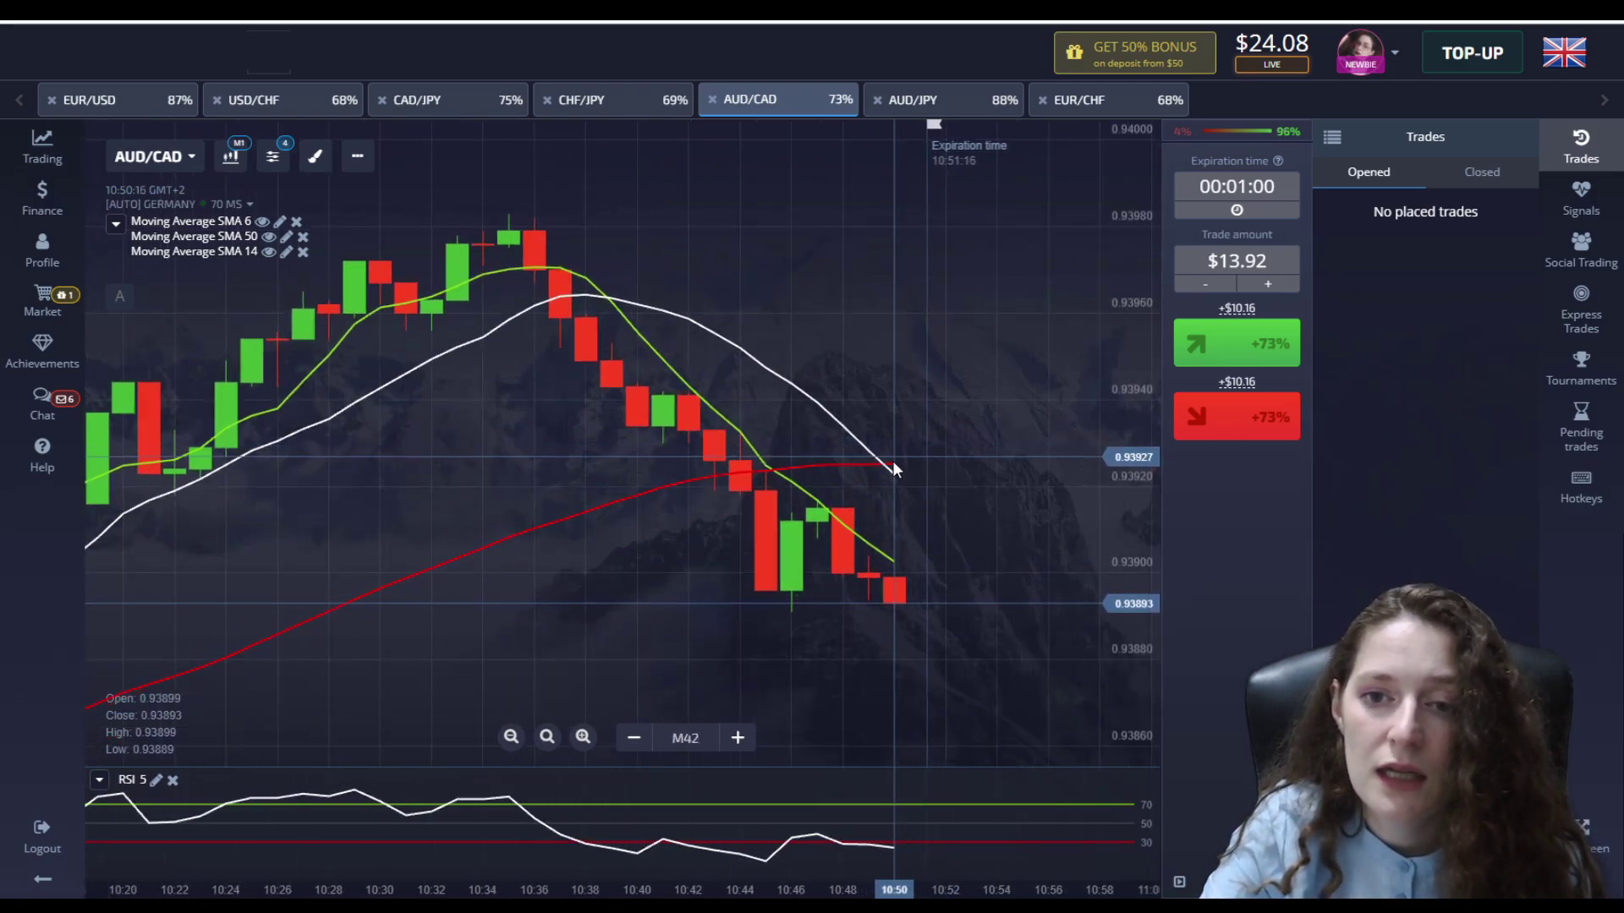
pyautogui.click(1213, 263)
pyautogui.write('24.08')
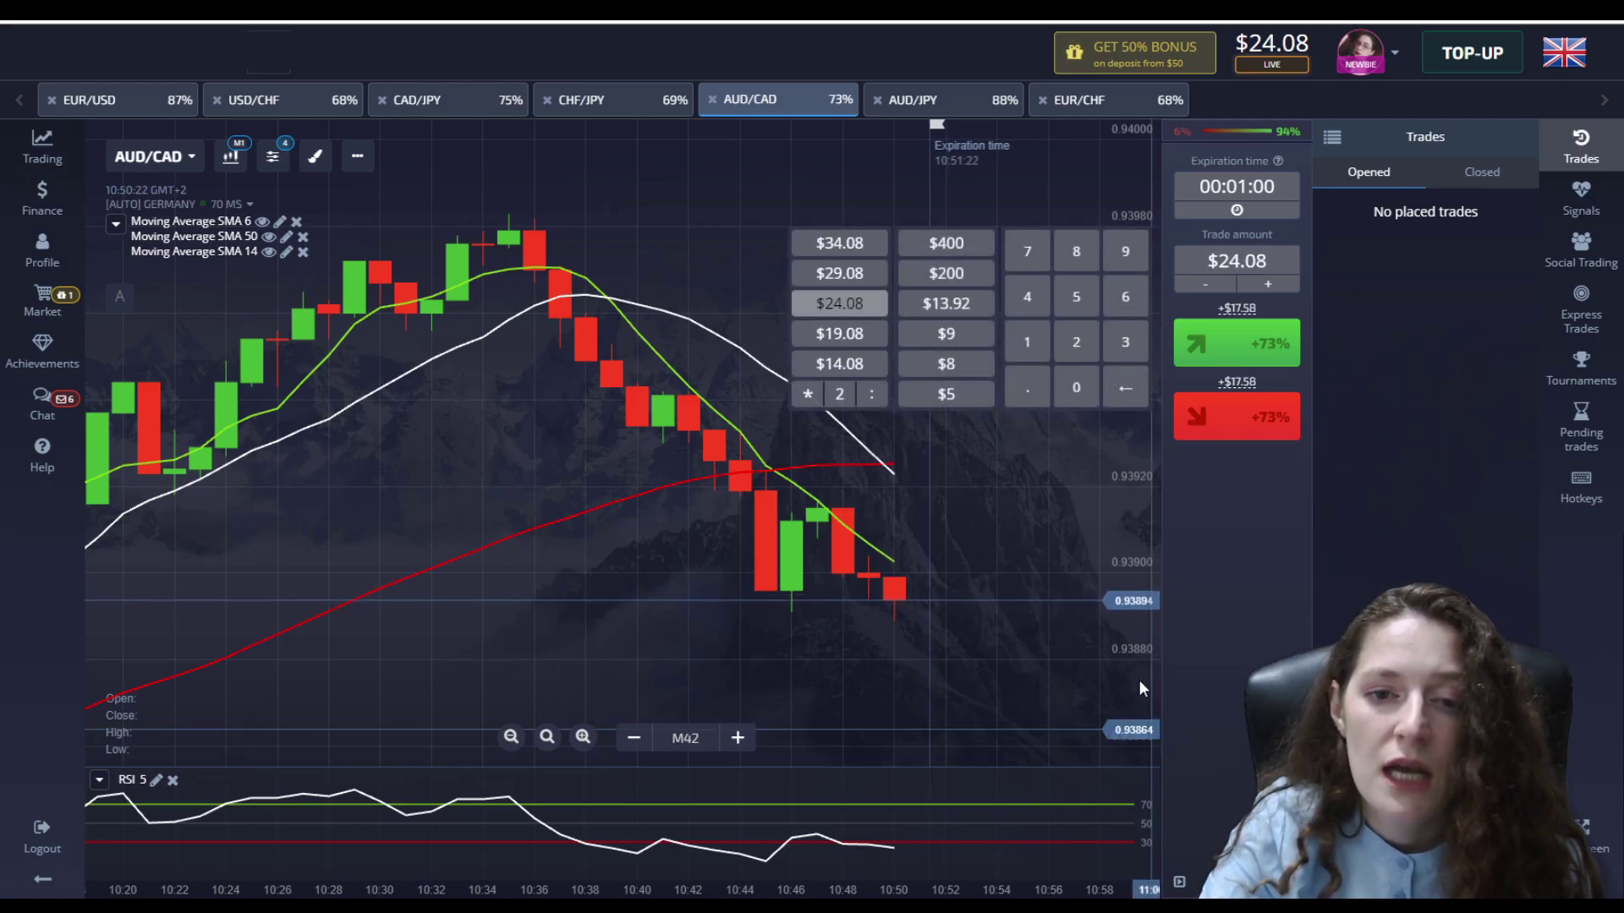
pyautogui.click(1140, 682)
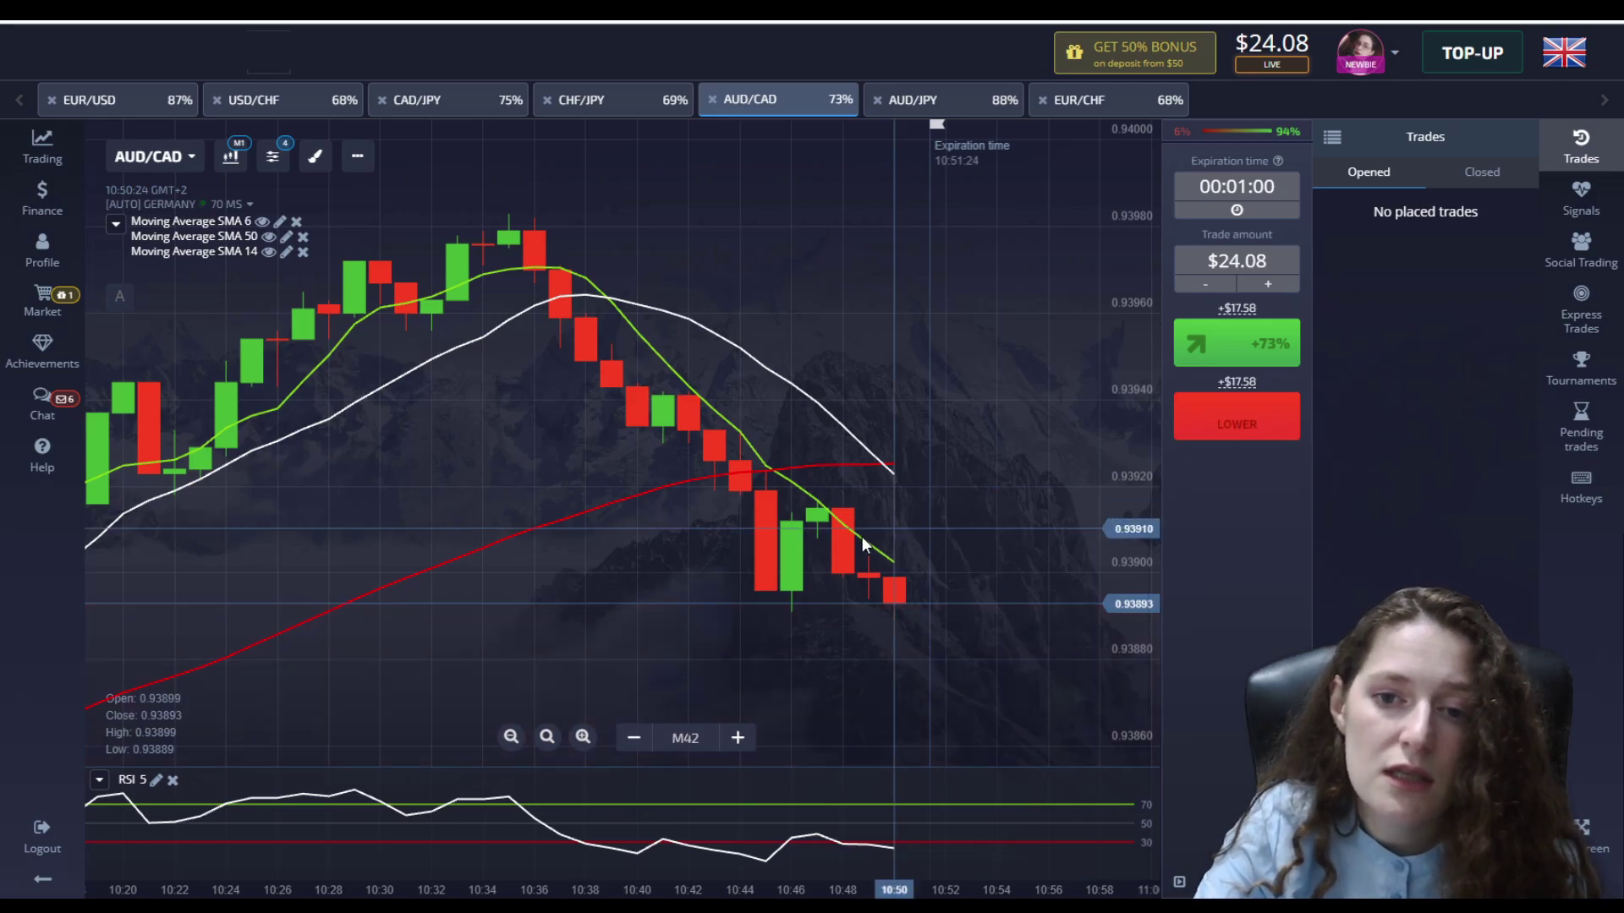
pyautogui.scroll(2, 888, 548)
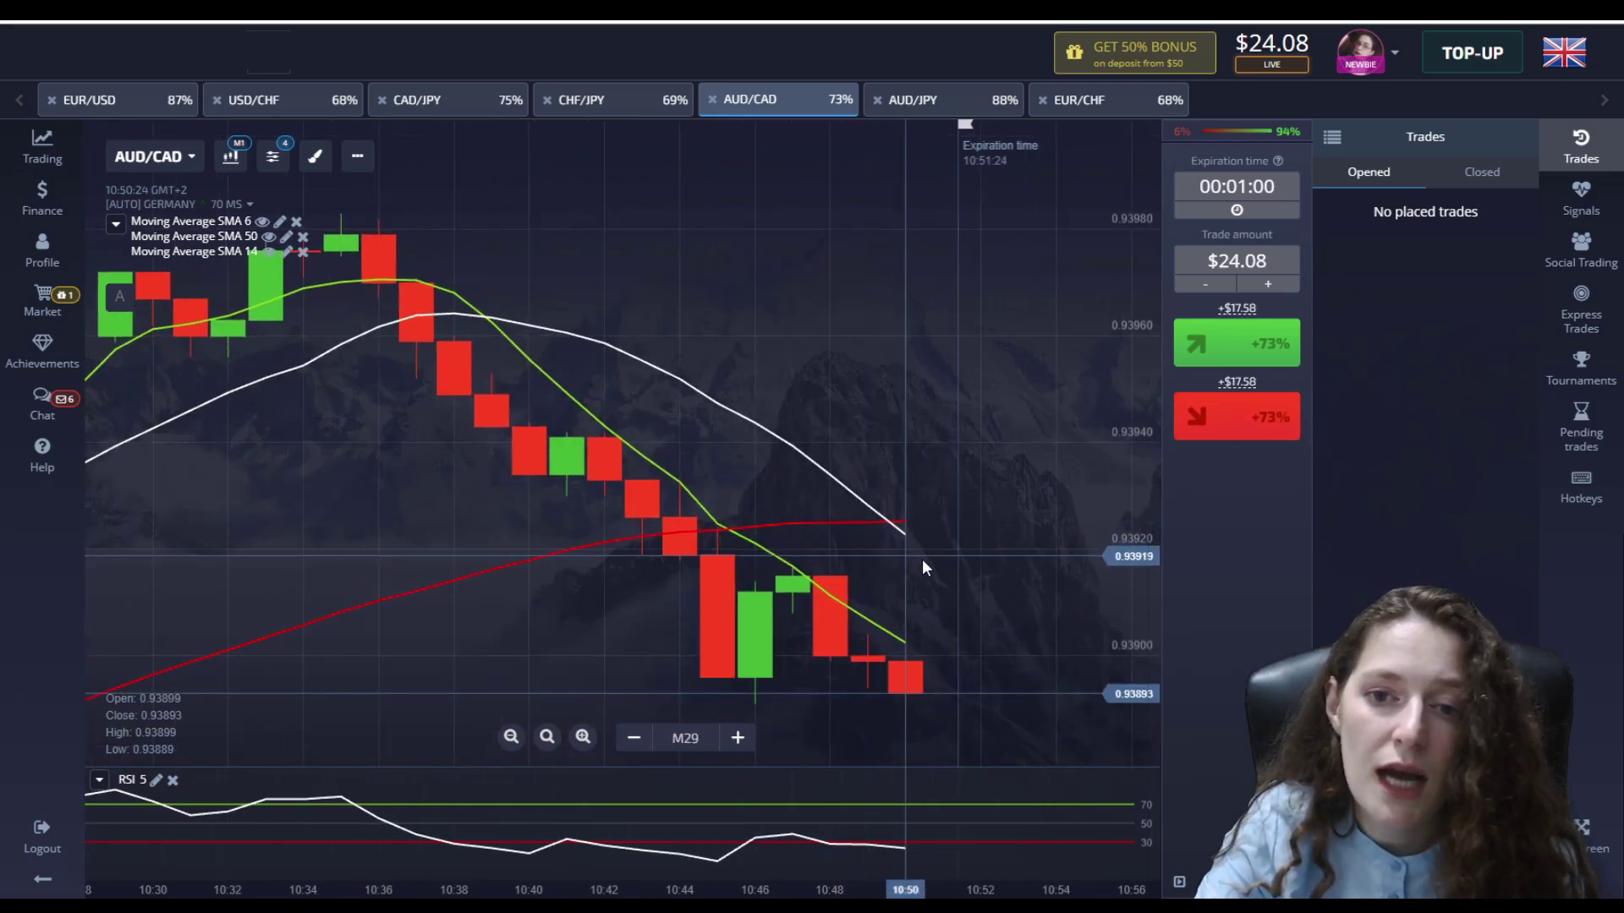
pyautogui.click(1237, 419)
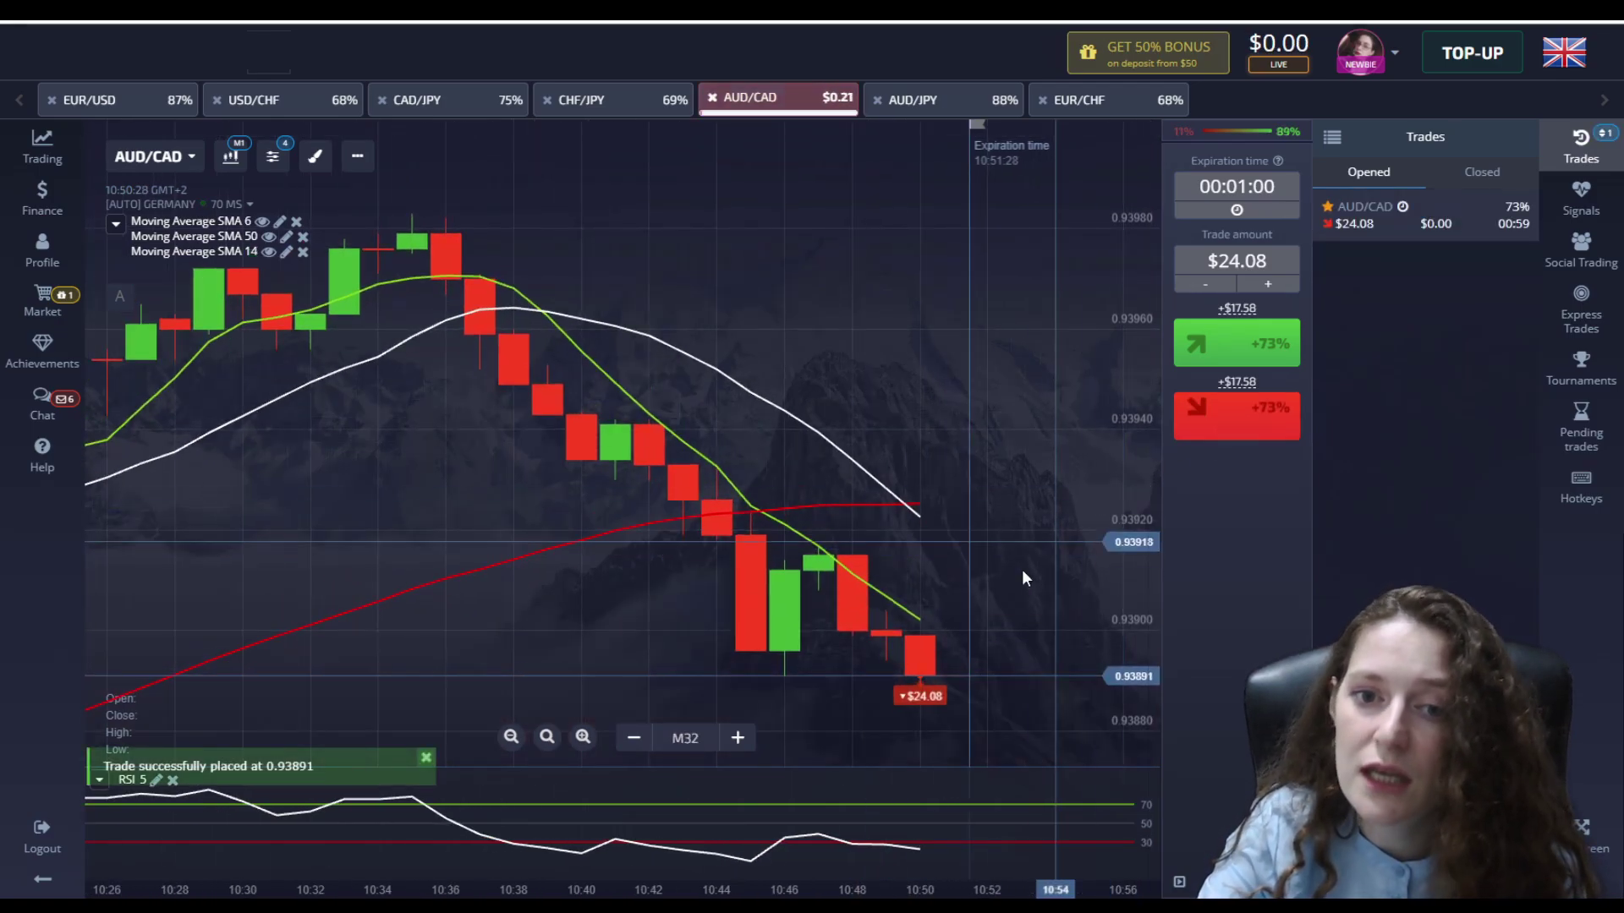
pyautogui.scroll(1, 1018, 595)
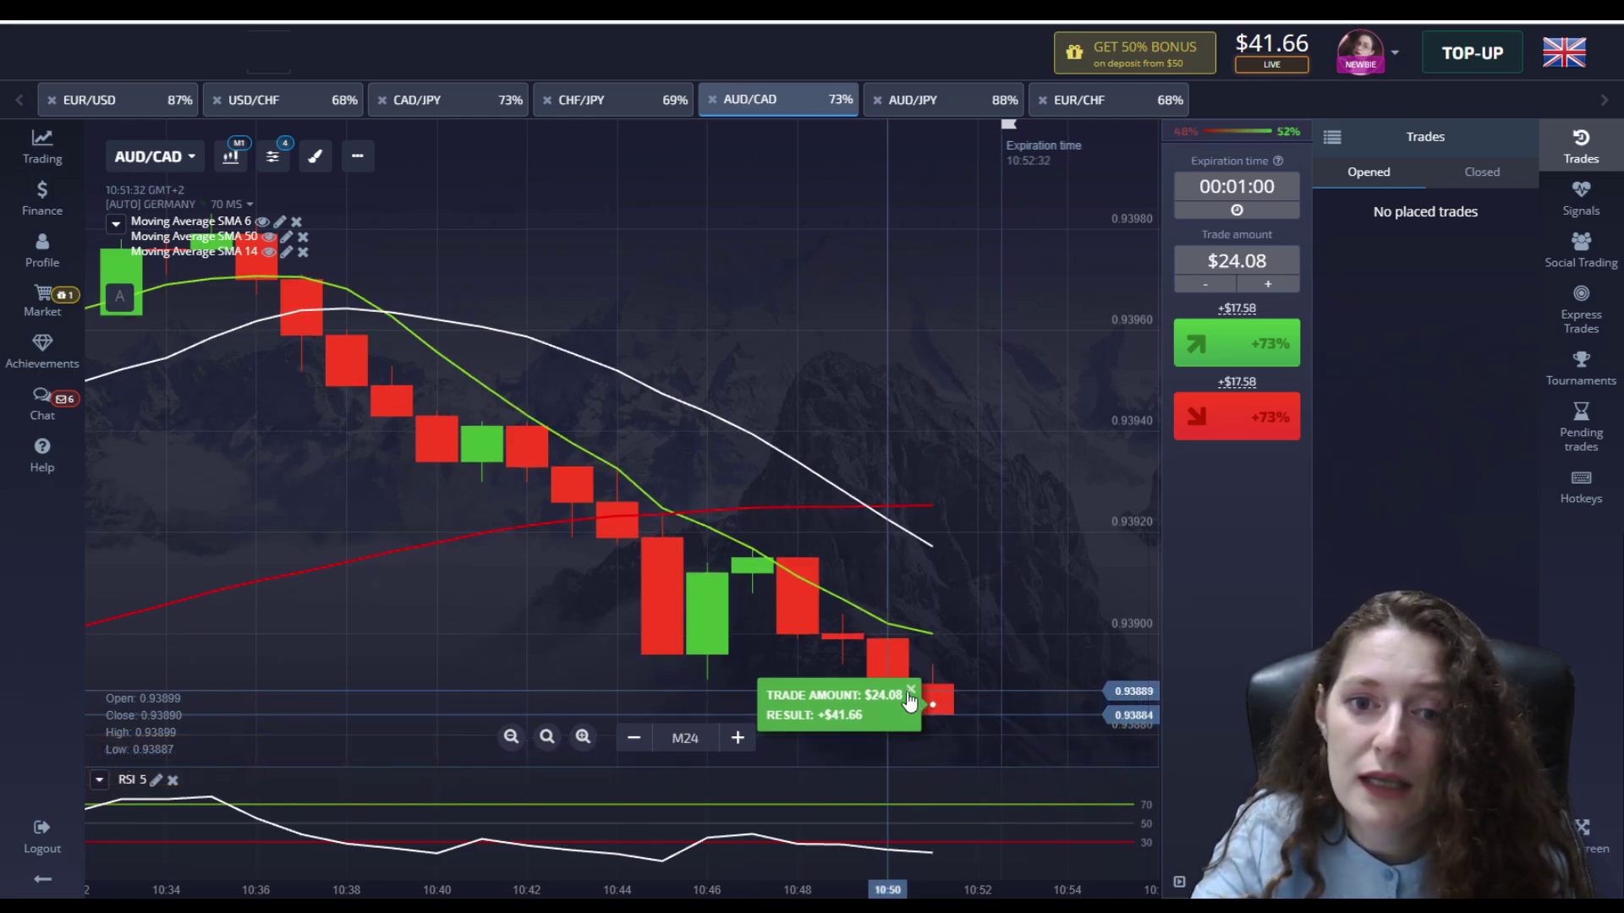
# - Cycle through the CHF/JPY, CAD/JPY, USD/CHF and EUR/USD charts, ending on EUR/CHF
pyautogui.click(582, 102)
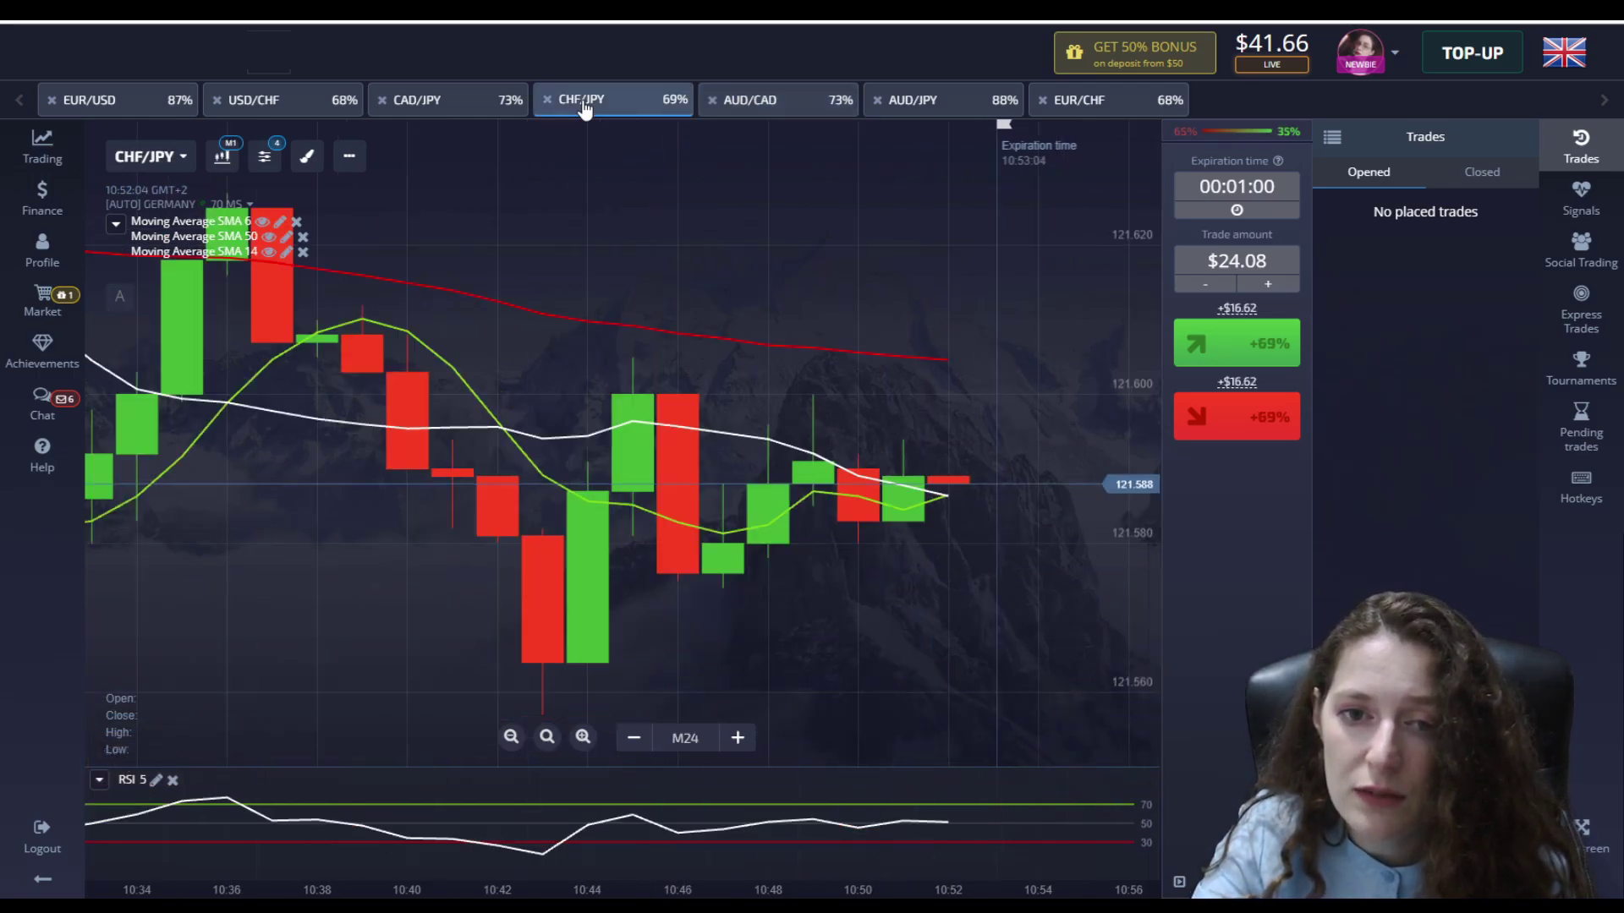
pyautogui.click(433, 105)
pyautogui.click(281, 103)
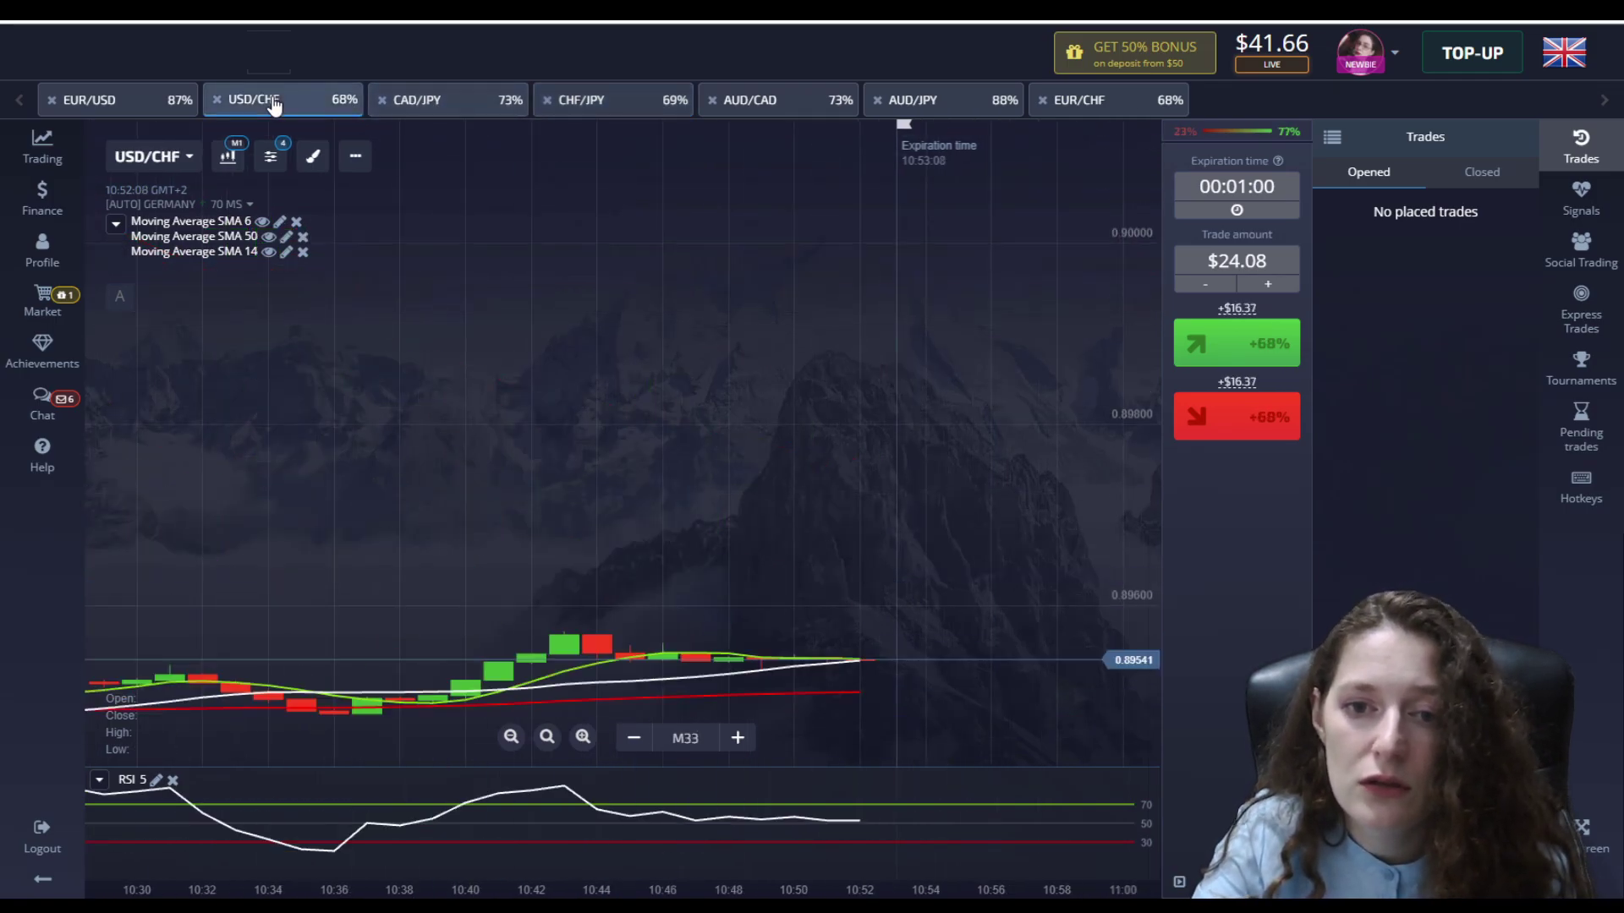
pyautogui.click(101, 101)
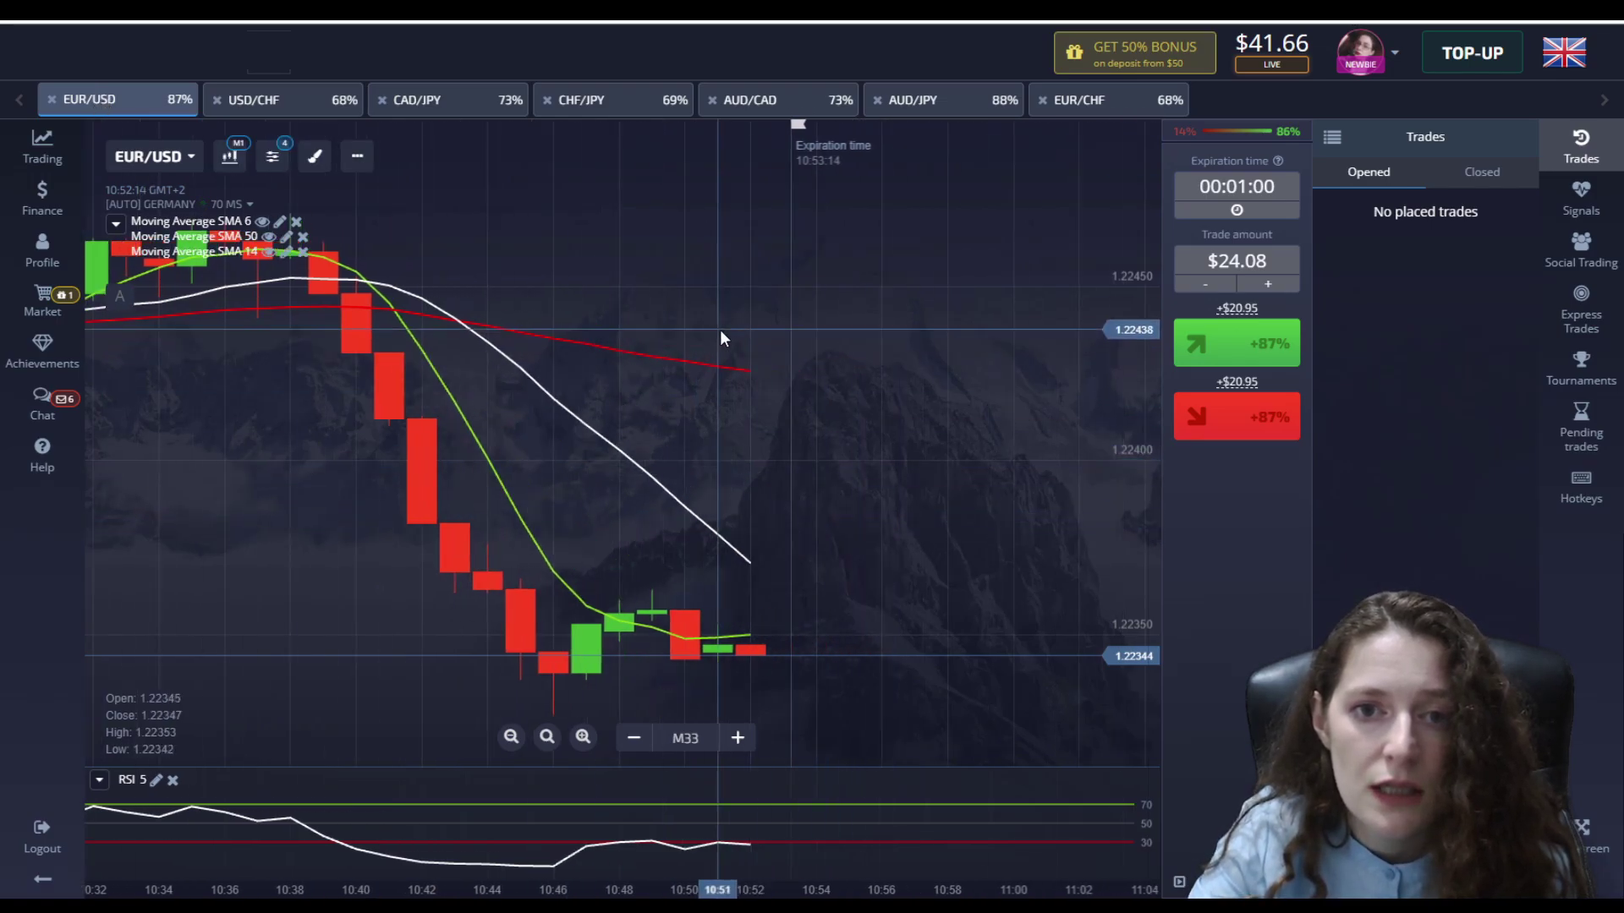
pyautogui.click(1087, 103)
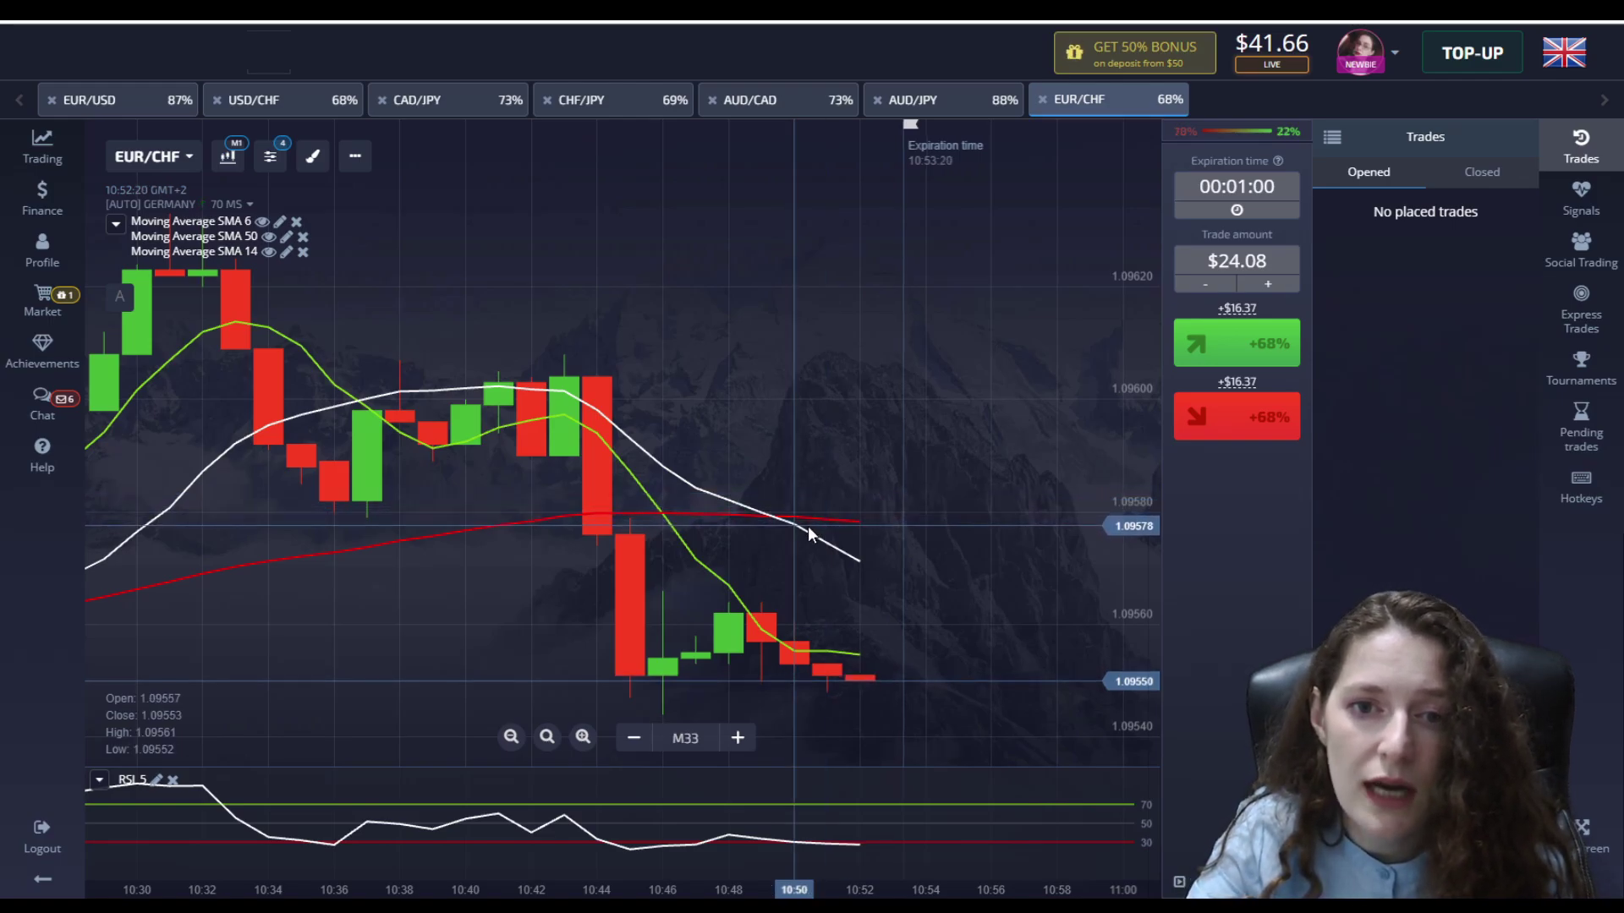
# - Place a $41.66 one-minute Lower trade on EUR/CHF and let it run to expiry
pyautogui.scroll(2, 970, 484)
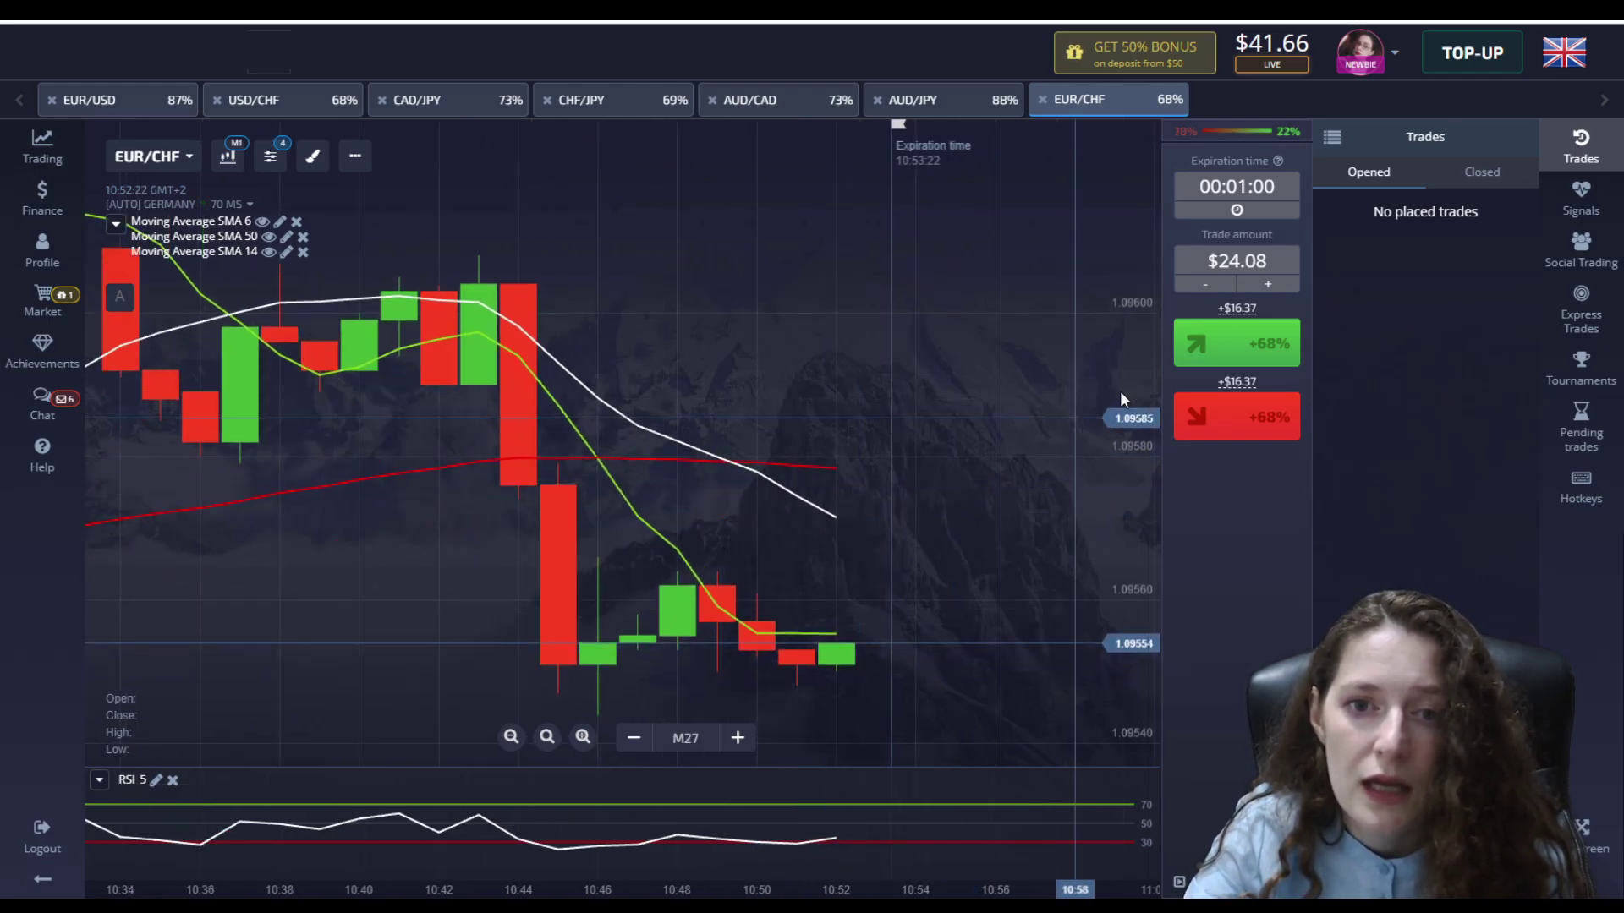
pyautogui.click(1289, 257)
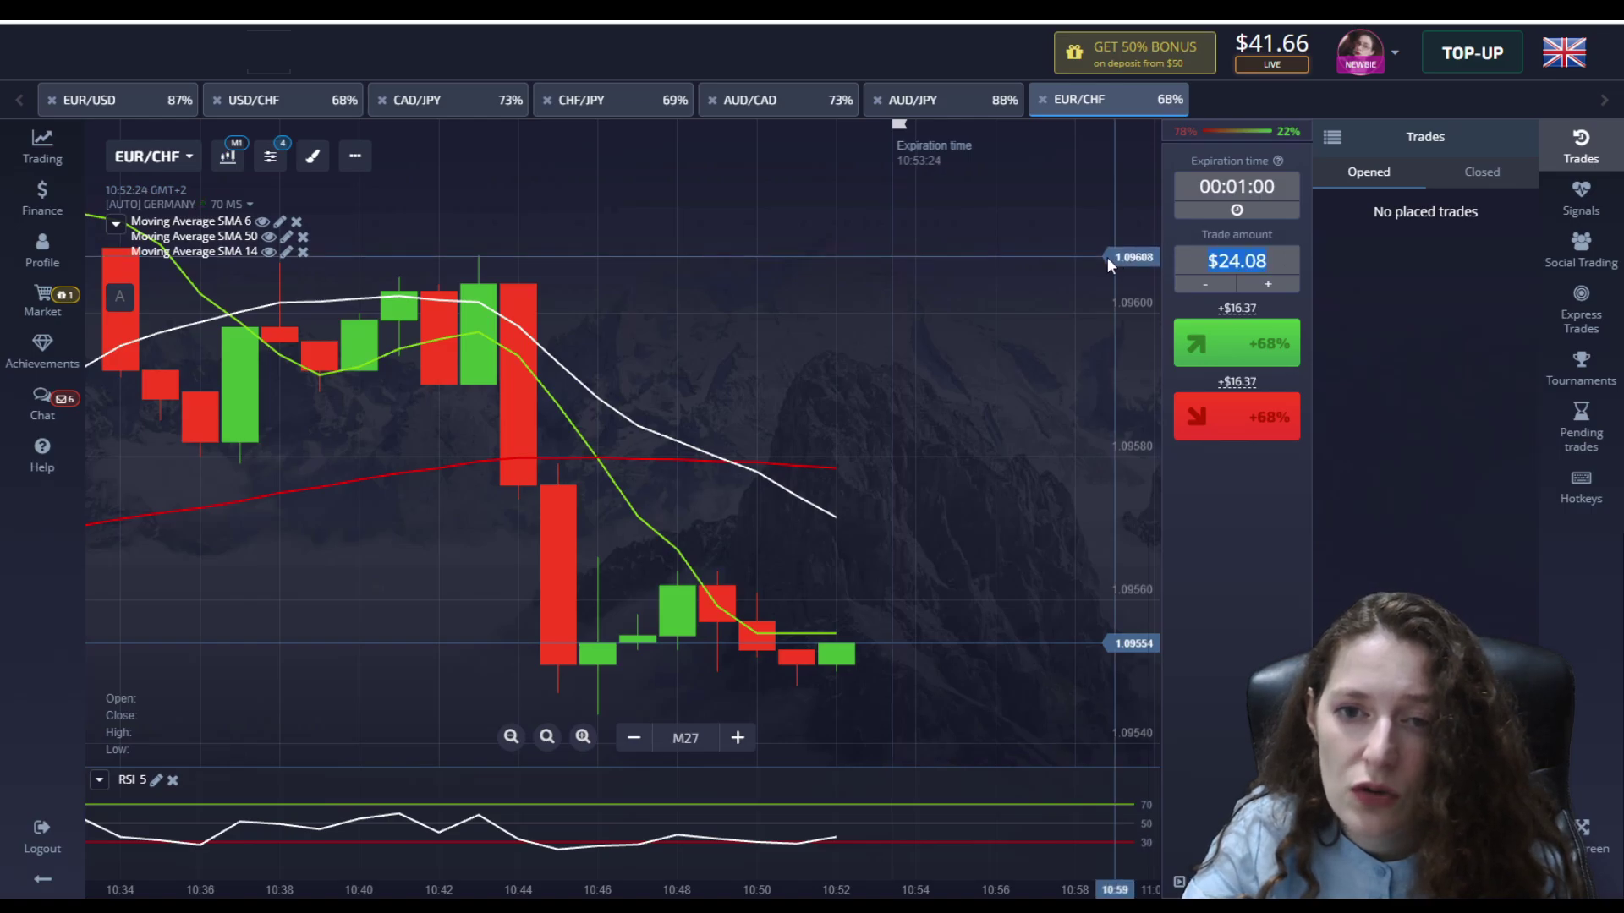
pyautogui.write('41.')
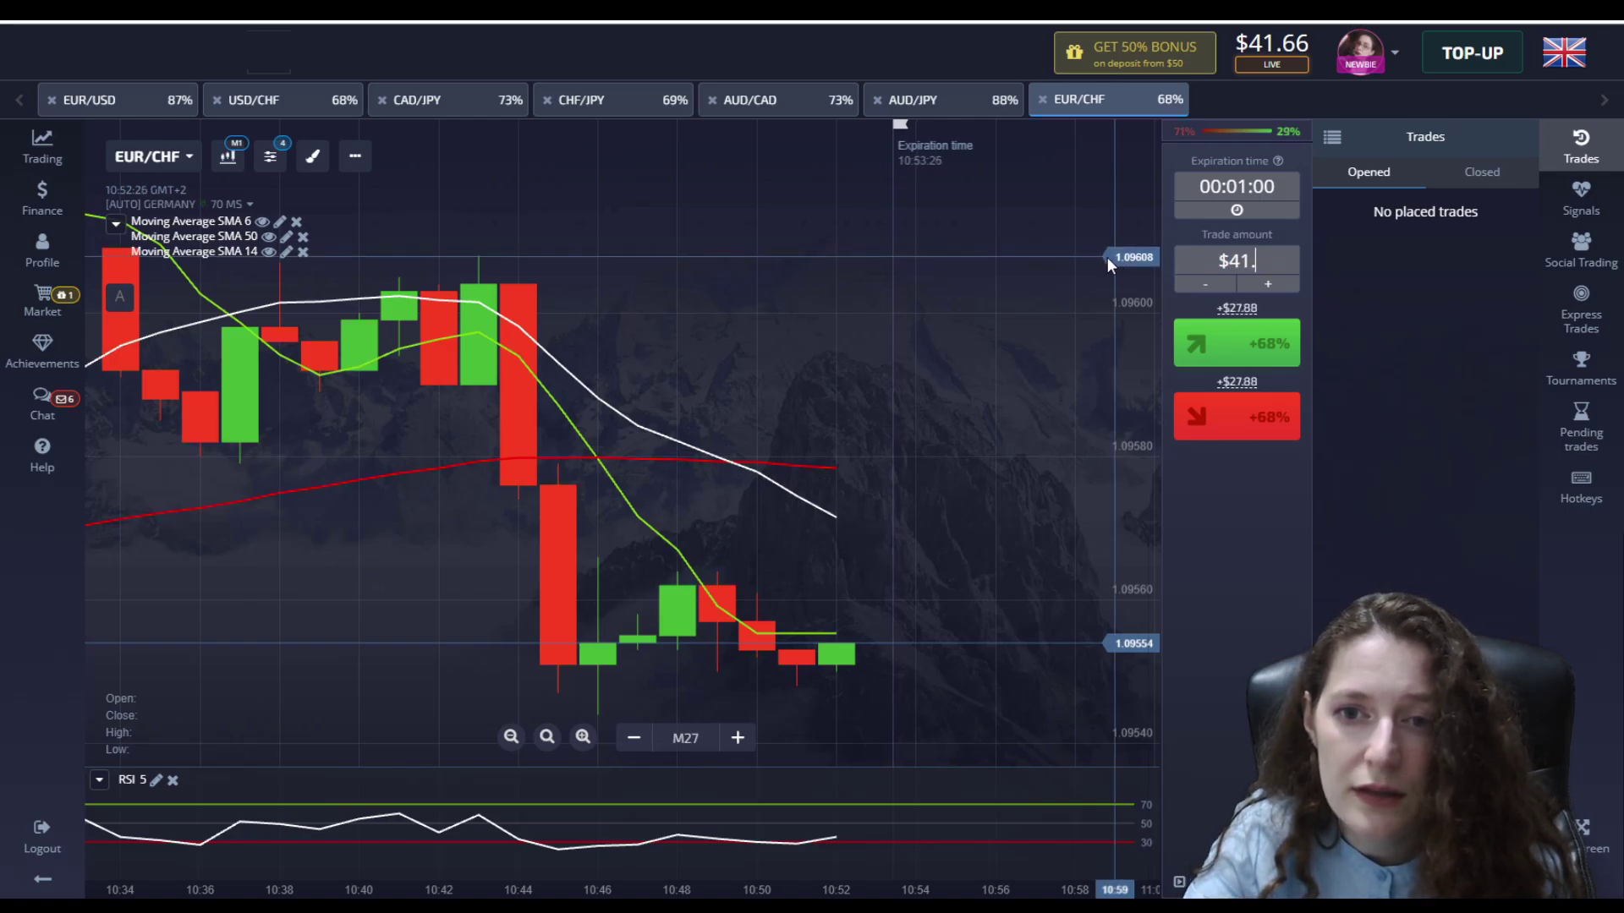
pyautogui.write('66')
pyautogui.click(1225, 417)
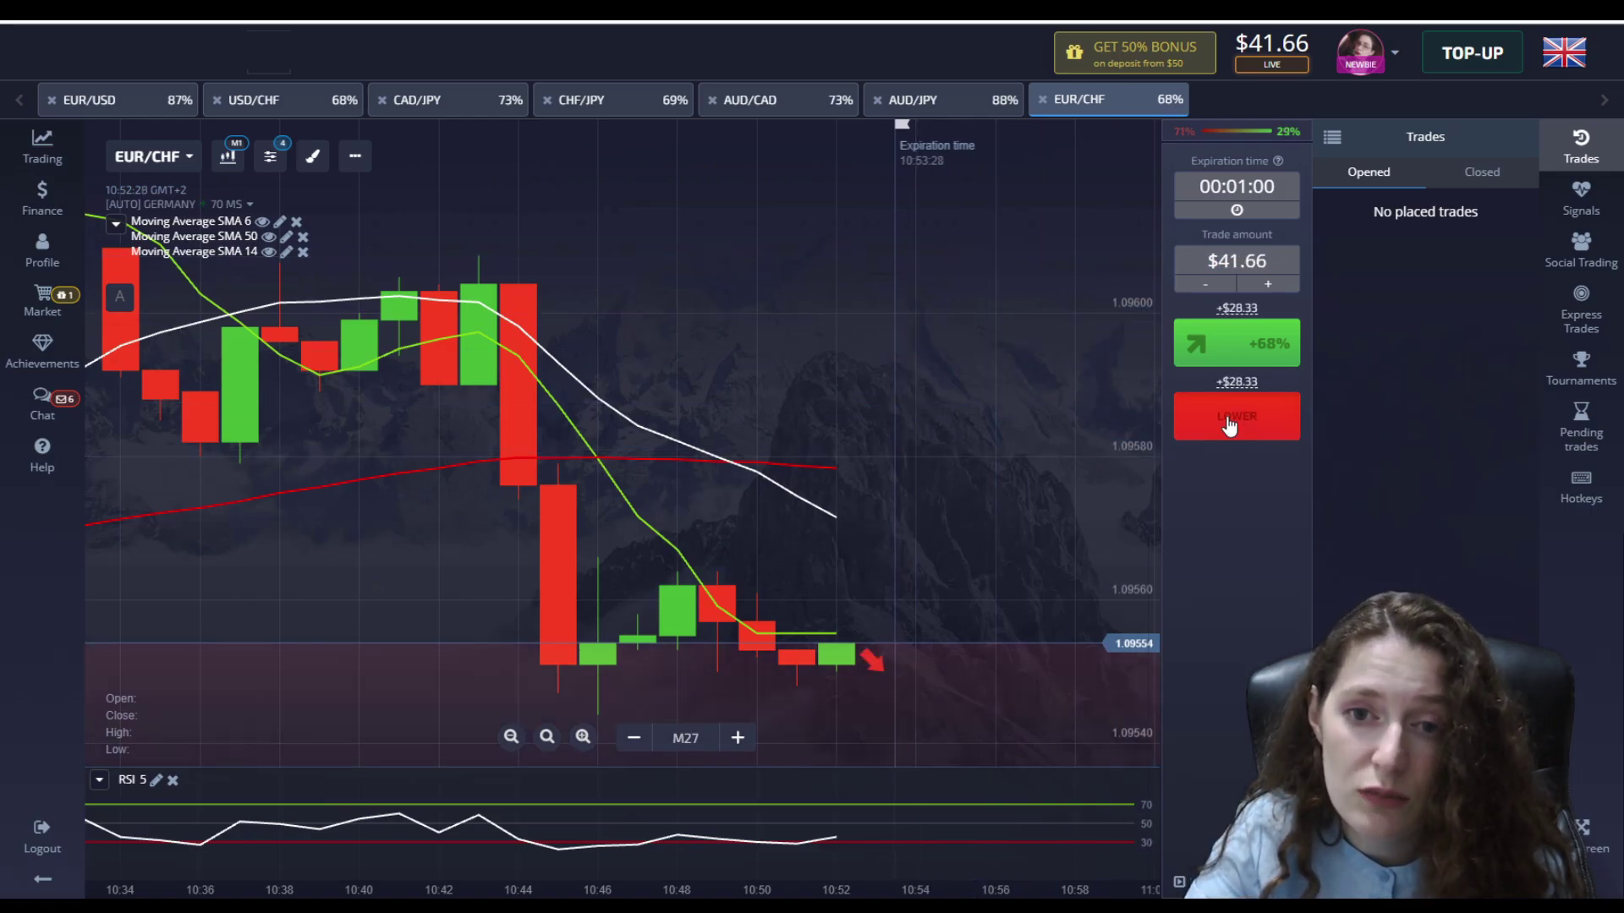
pyautogui.scroll(-2, 938, 482)
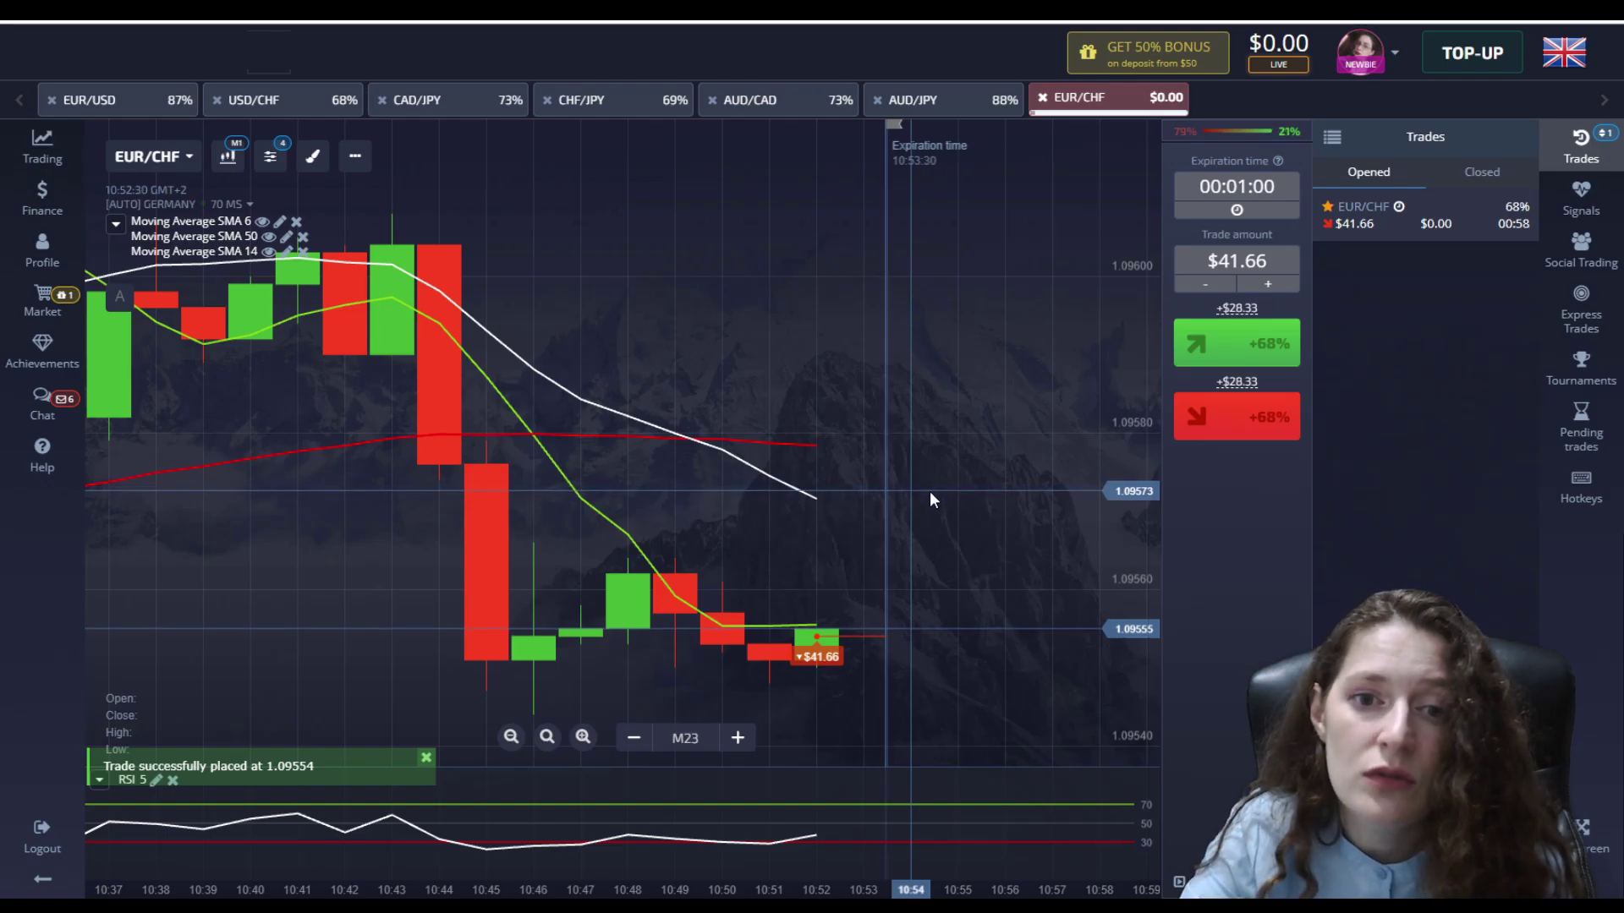
pyautogui.scroll(-2, 930, 499)
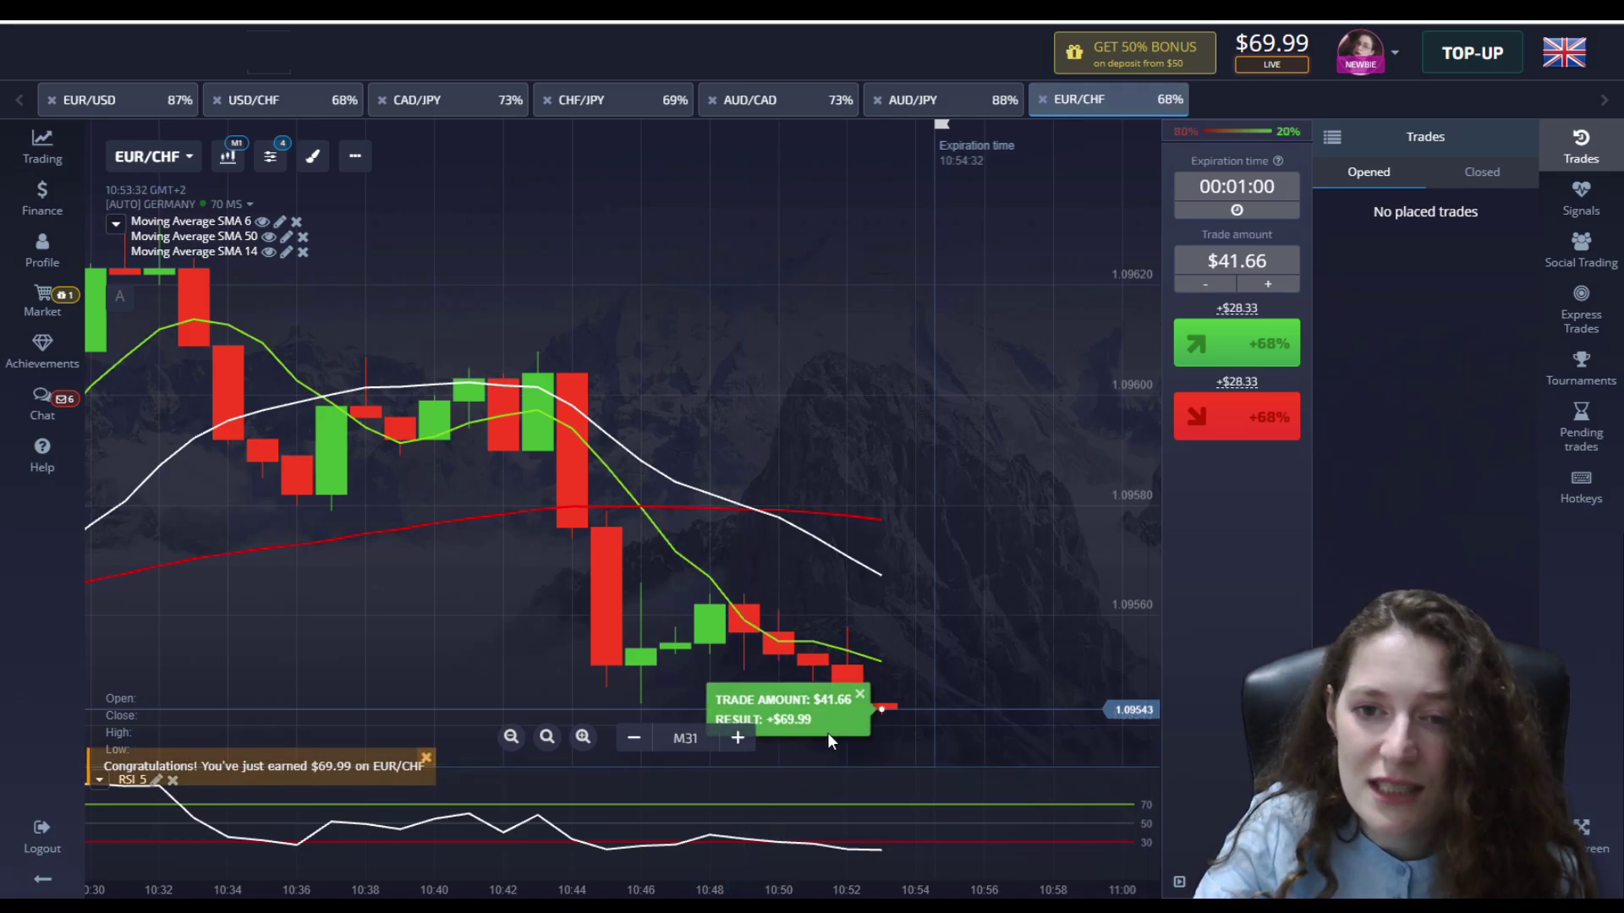
# - Close the EUR/CHF winning trade notice and switch to the AUD/JPY chart
pyautogui.click(859, 695)
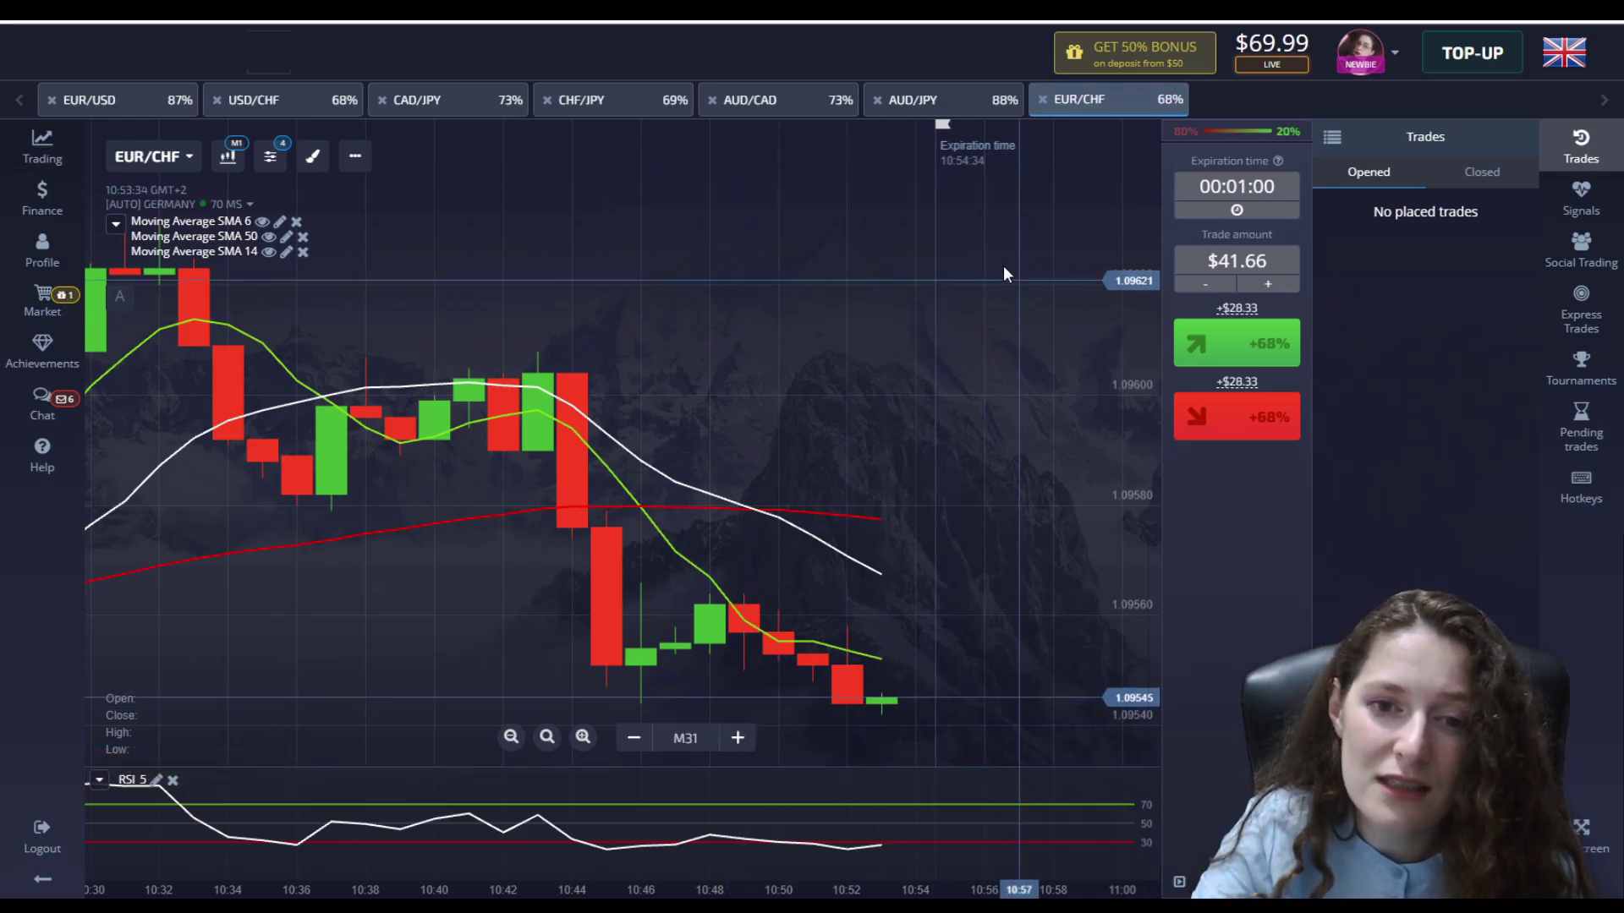
pyautogui.click(917, 103)
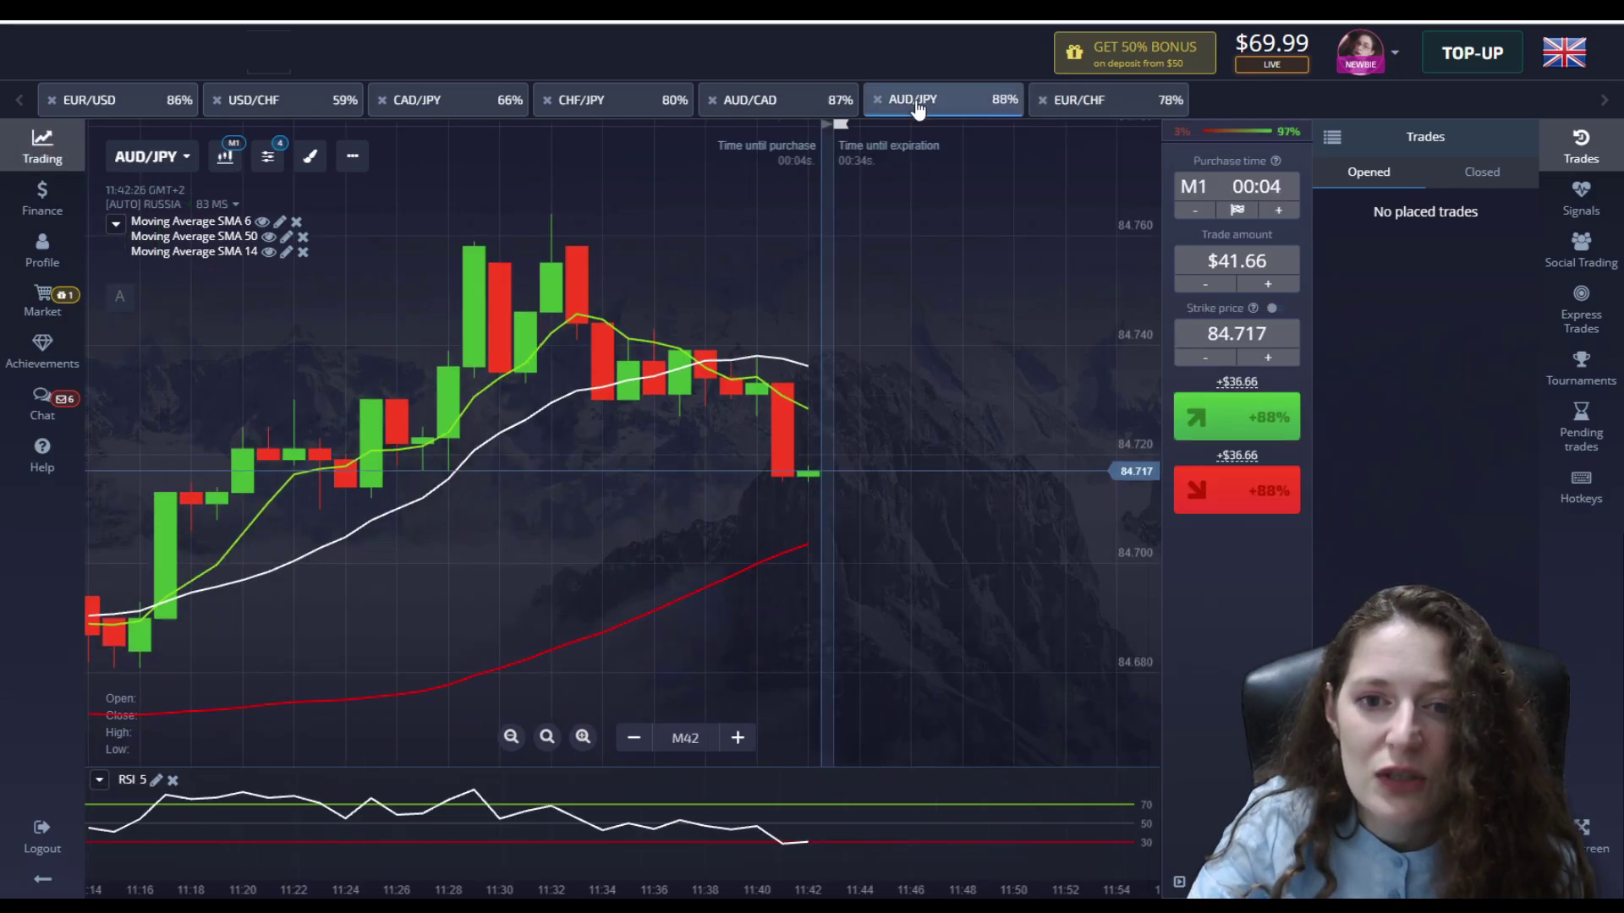